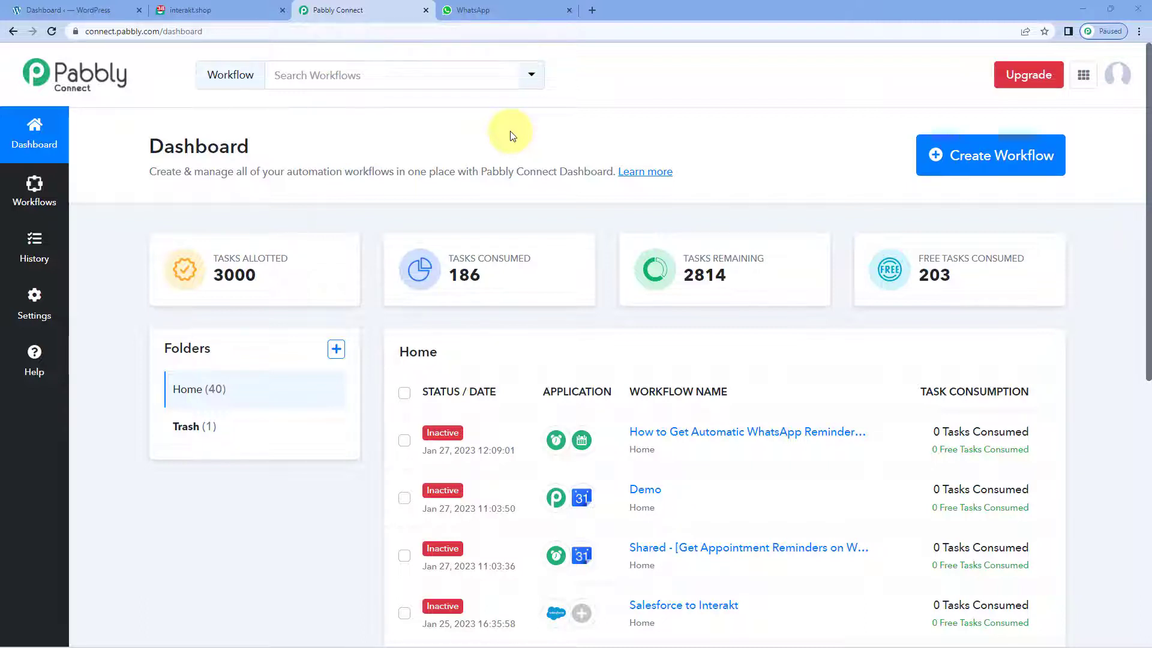
# Open the Create Workflow dialog from the Pabbly Connect dashboard.
pyautogui.click(1007, 157)
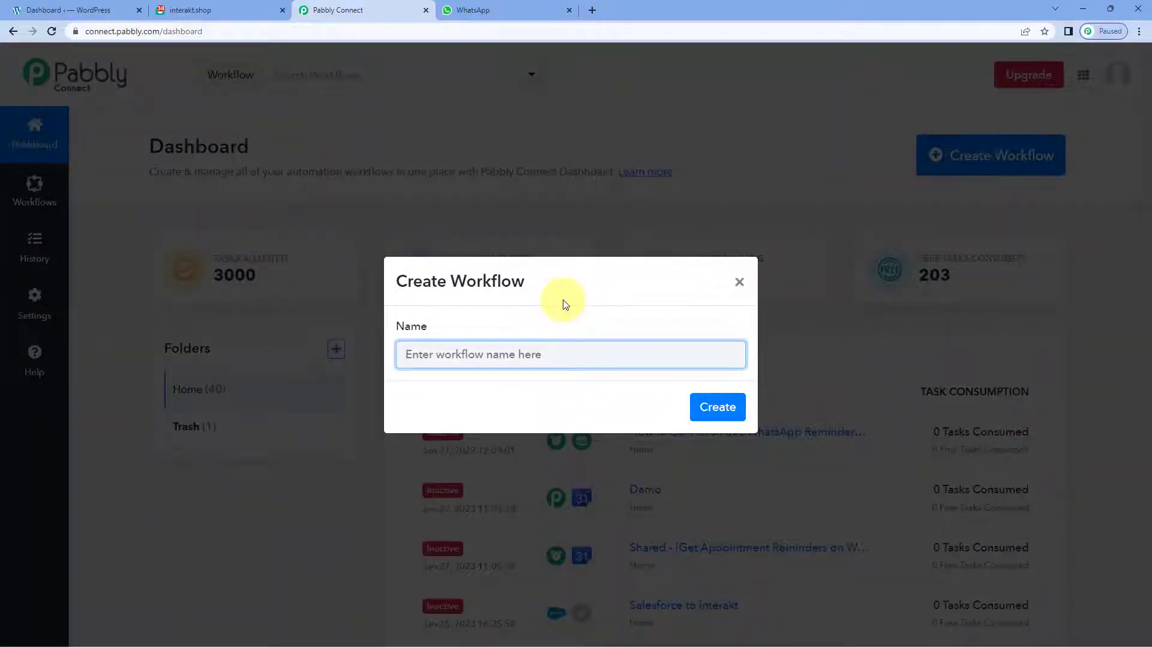
# Create the 'WordPress to Interakt' workflow and expand its trigger step.
pyautogui.write('WordPress to interakt')
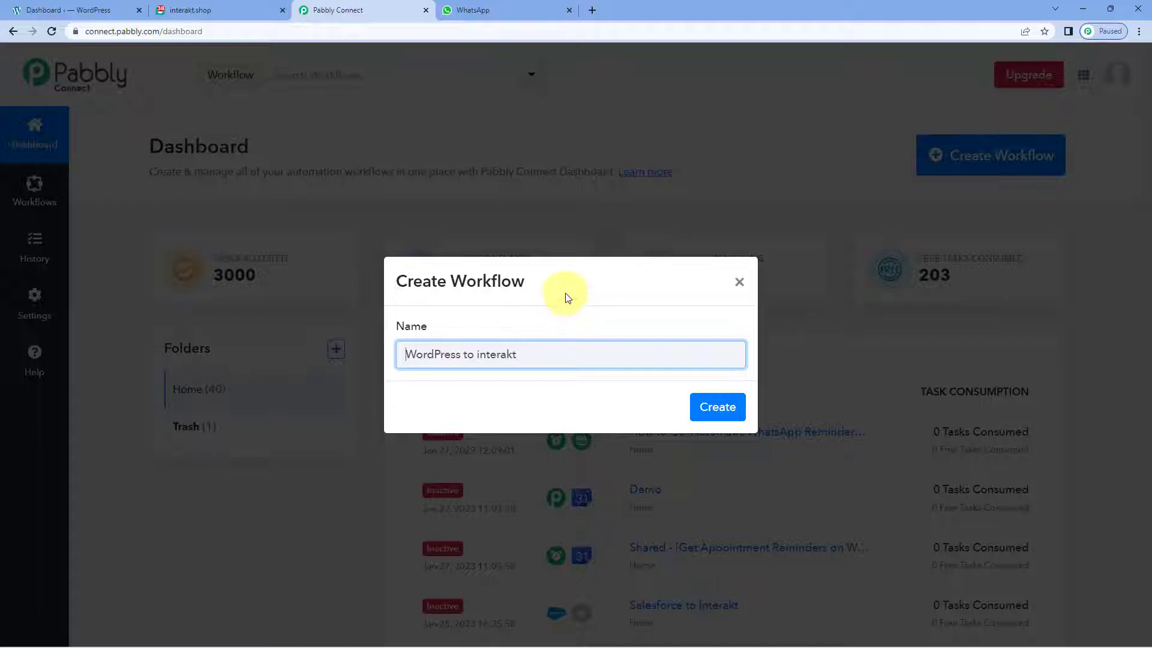
pyautogui.click(717, 405)
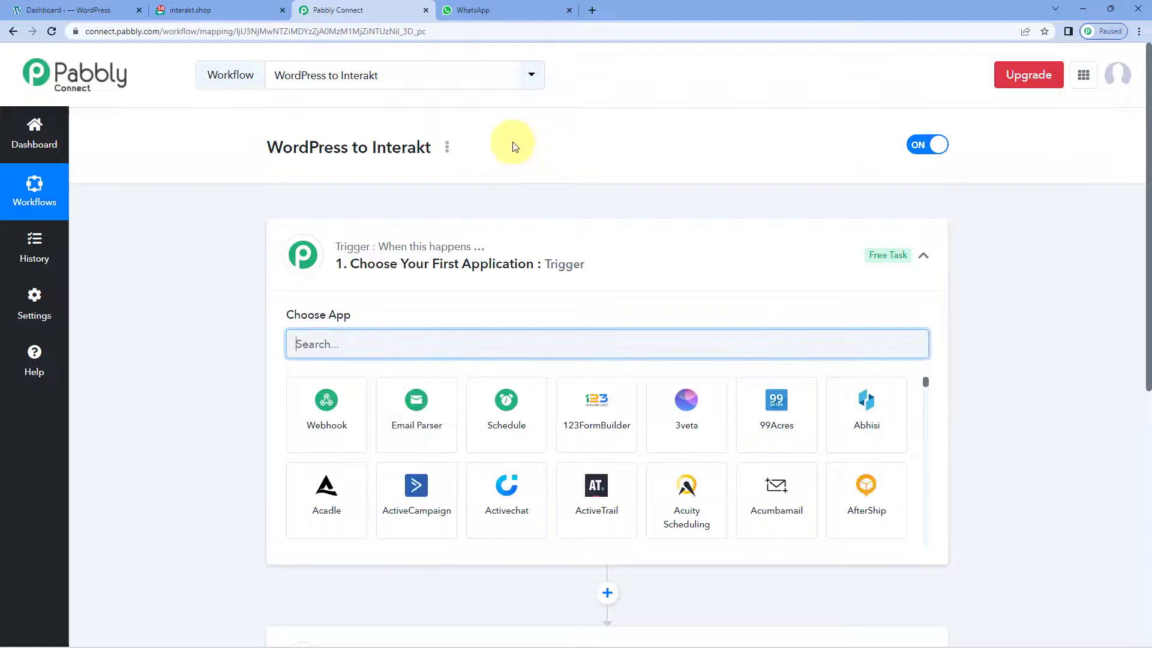
pyautogui.click(572, 252)
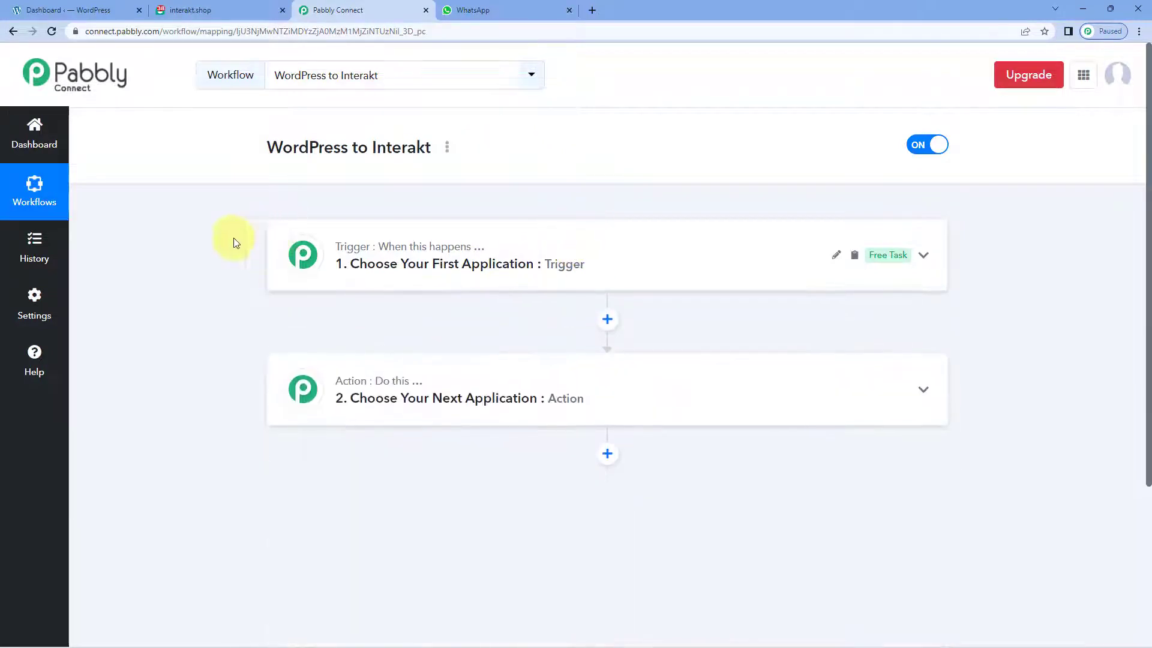
pyautogui.scroll(-1, 232, 244)
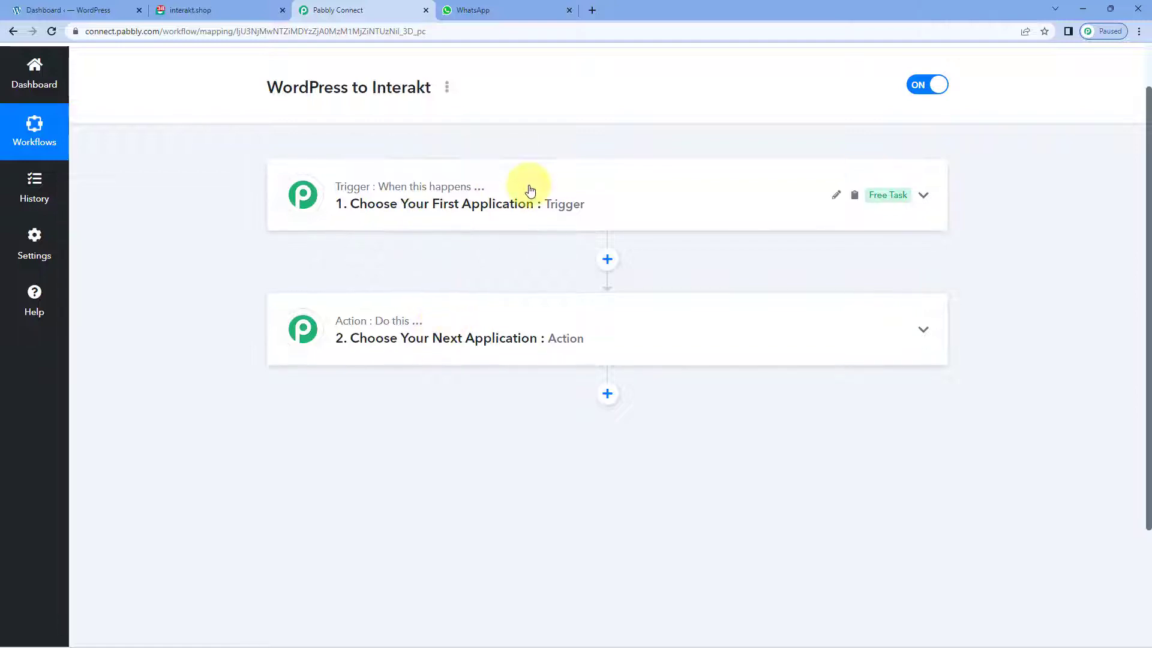
pyautogui.click(428, 174)
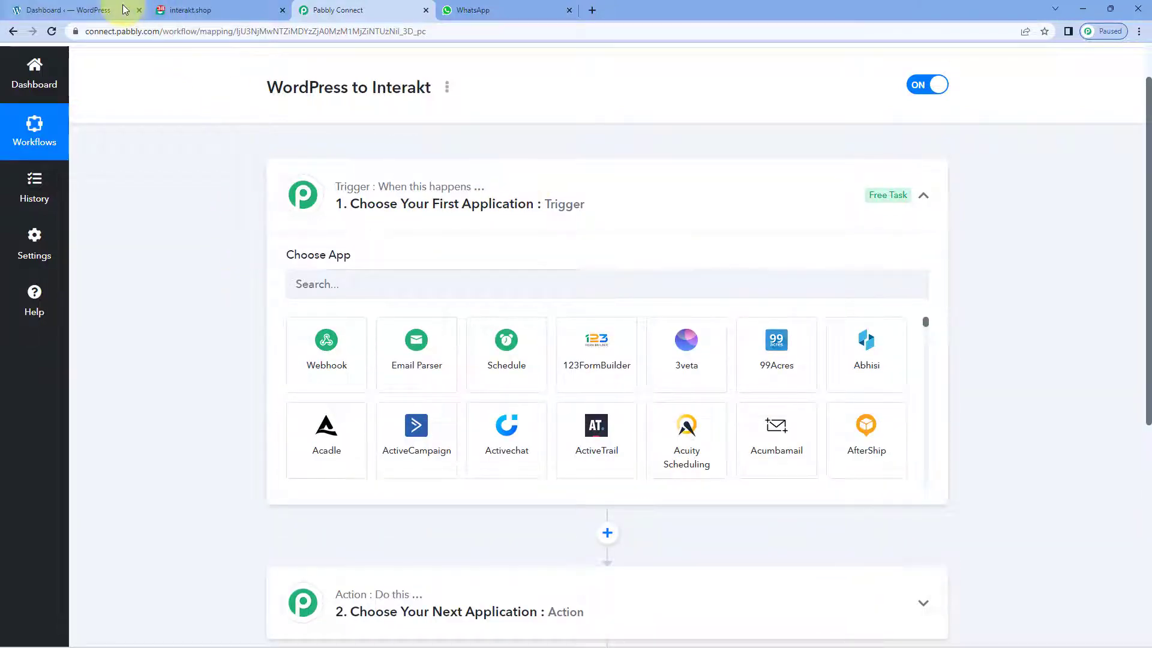
pyautogui.hotkey('ctrl', '1')
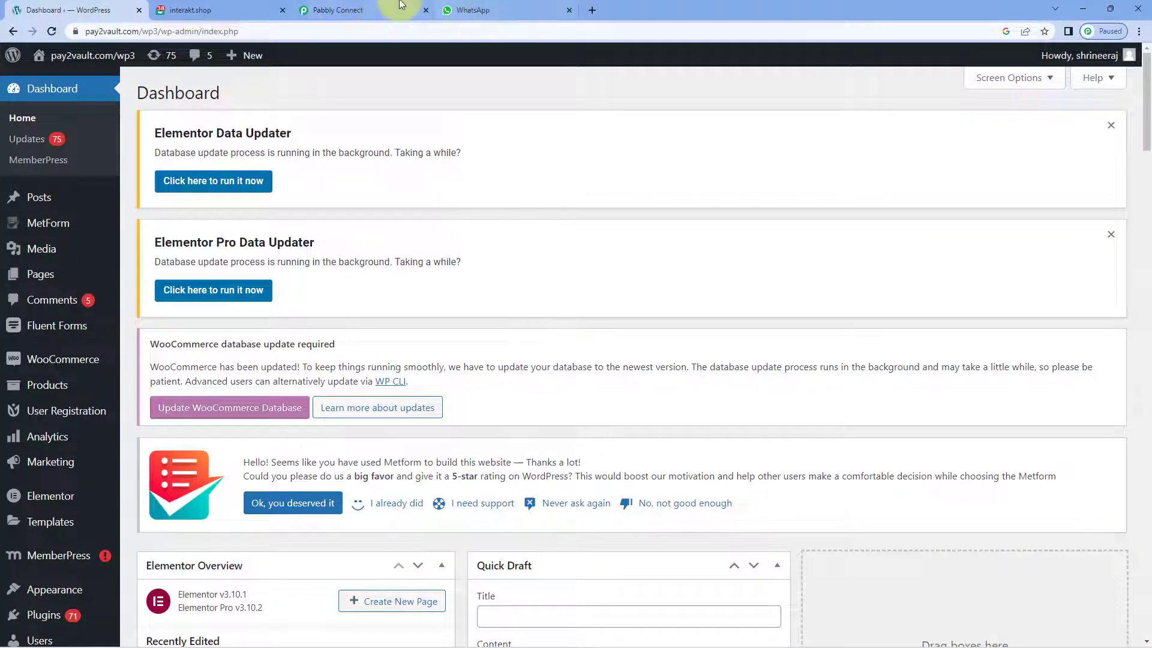
pyautogui.click(390, 12)
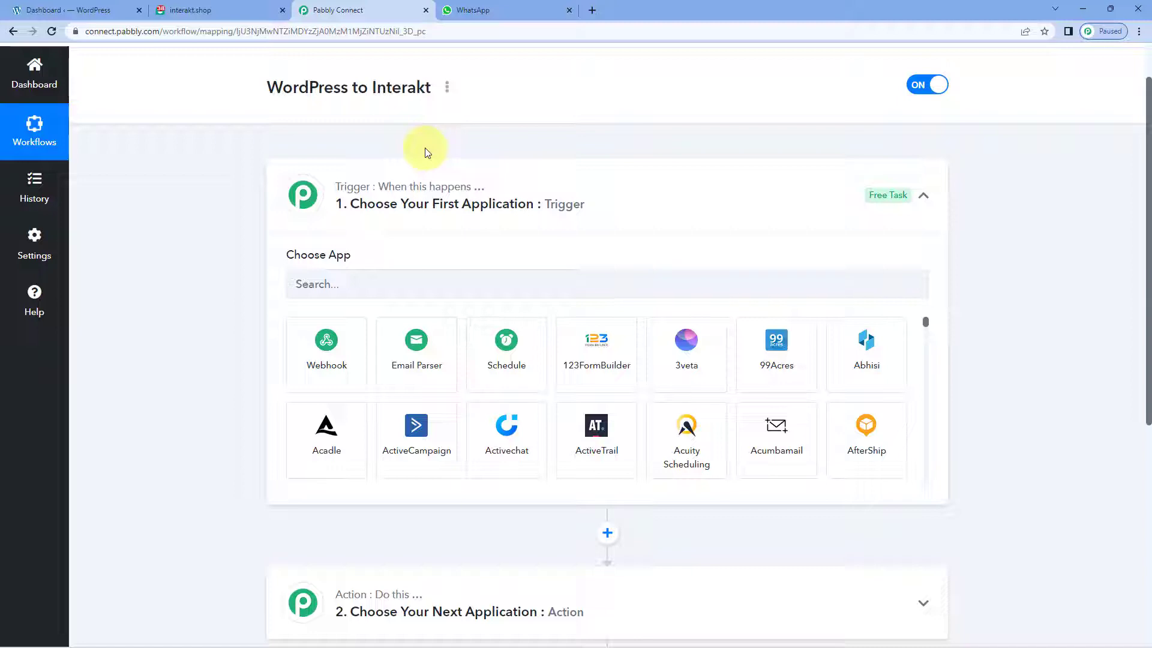
# Set the trigger to WordPress with the User Registers event and review the webhook instructions.
pyautogui.scroll(-1, 425, 150)
pyautogui.click(428, 218)
pyautogui.write('WordPress')
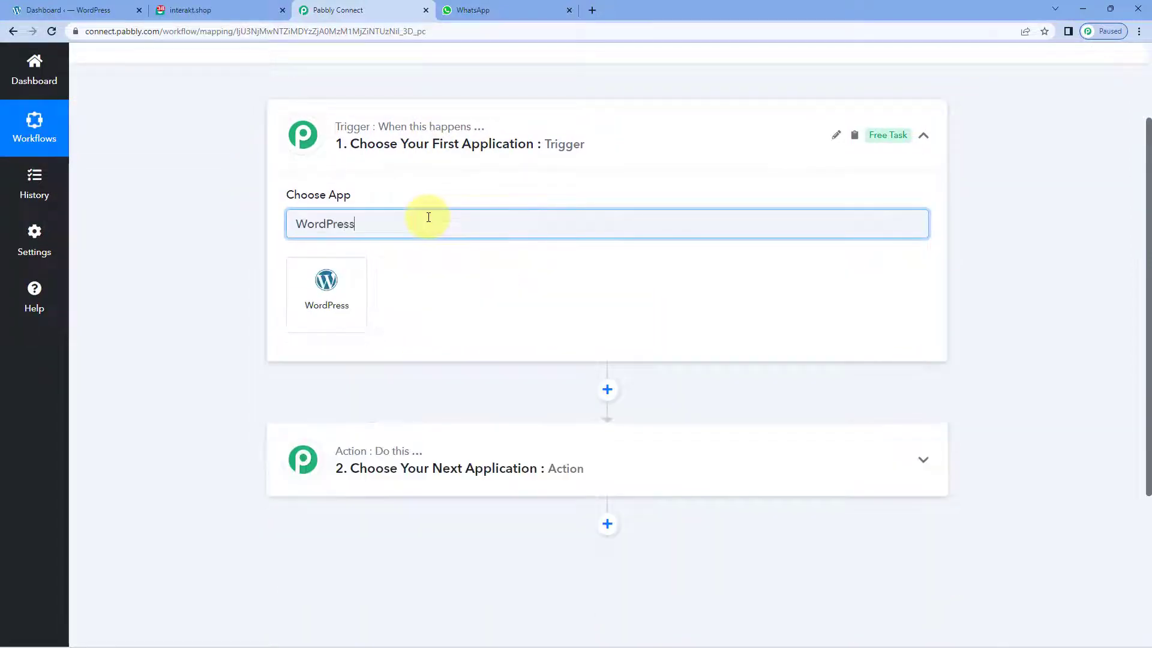
pyautogui.click(345, 303)
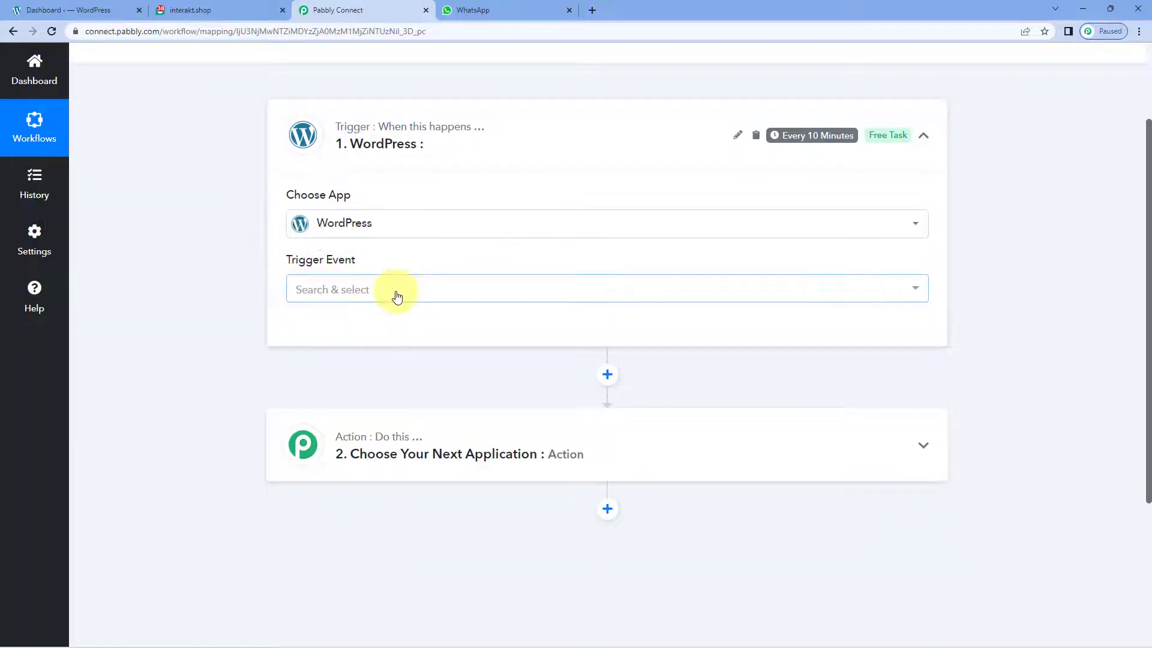
pyautogui.click(396, 296)
pyautogui.scroll(-2, 258, 318)
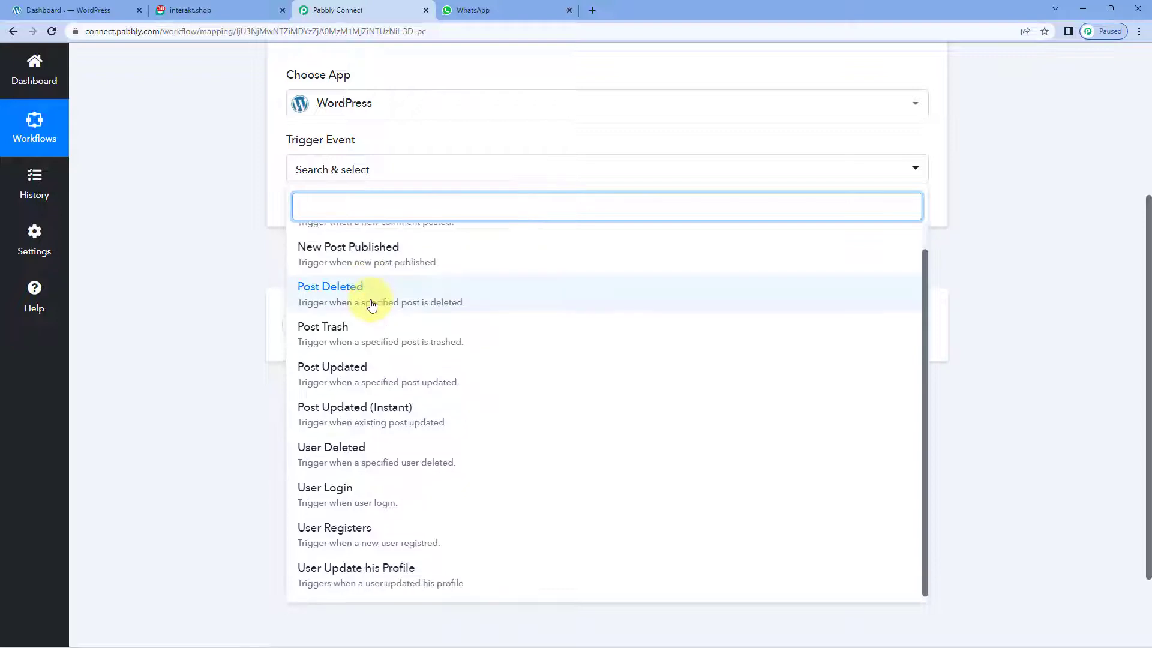
pyautogui.click(347, 529)
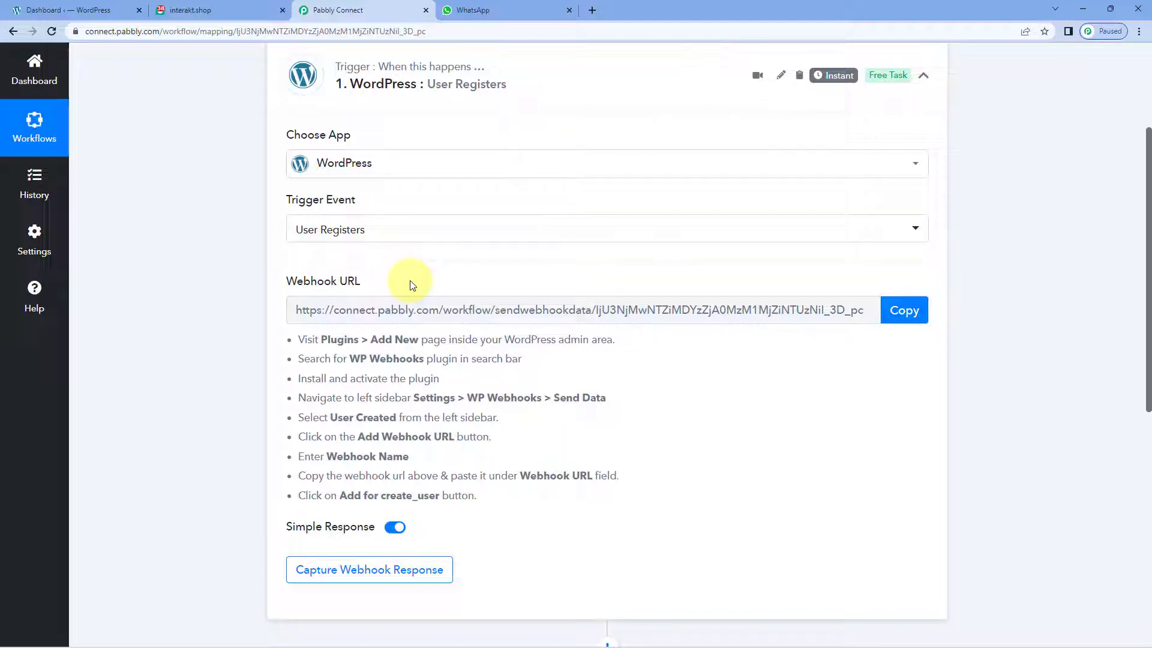
pyautogui.moveTo(316, 336); pyautogui.dragTo(486, 501)
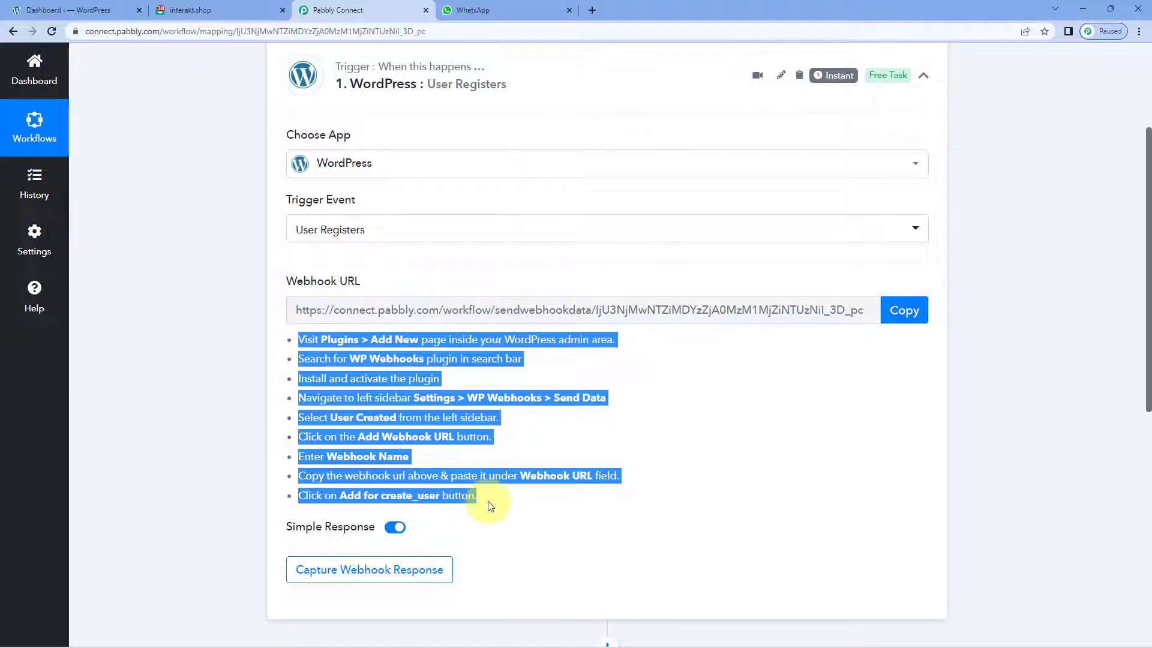
pyautogui.click(523, 447)
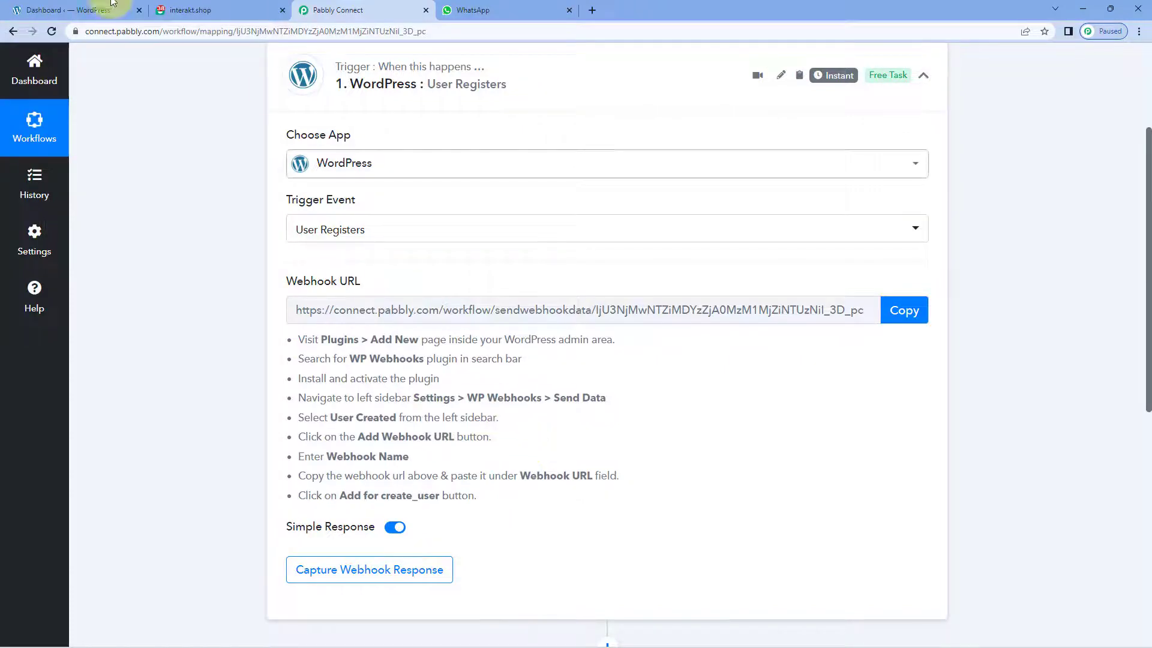
# In the WordPress admin, go to the Add New plugins page.
pyautogui.click(57, 11)
pyautogui.scroll(-6, 128, 250)
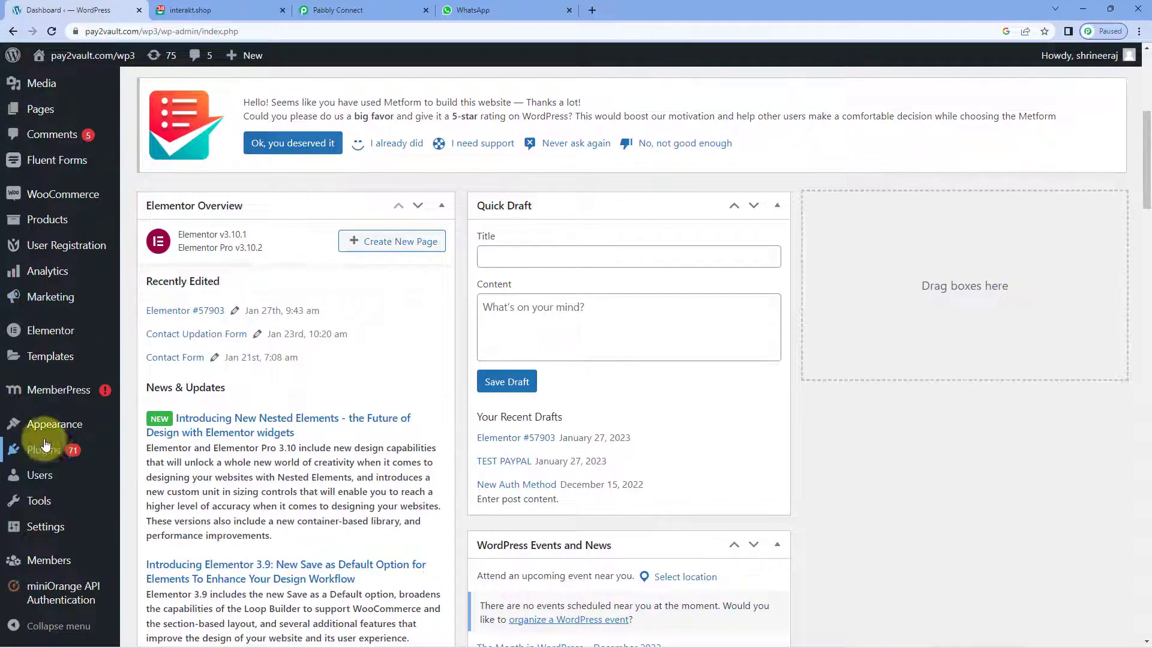
pyautogui.moveTo(51, 451)
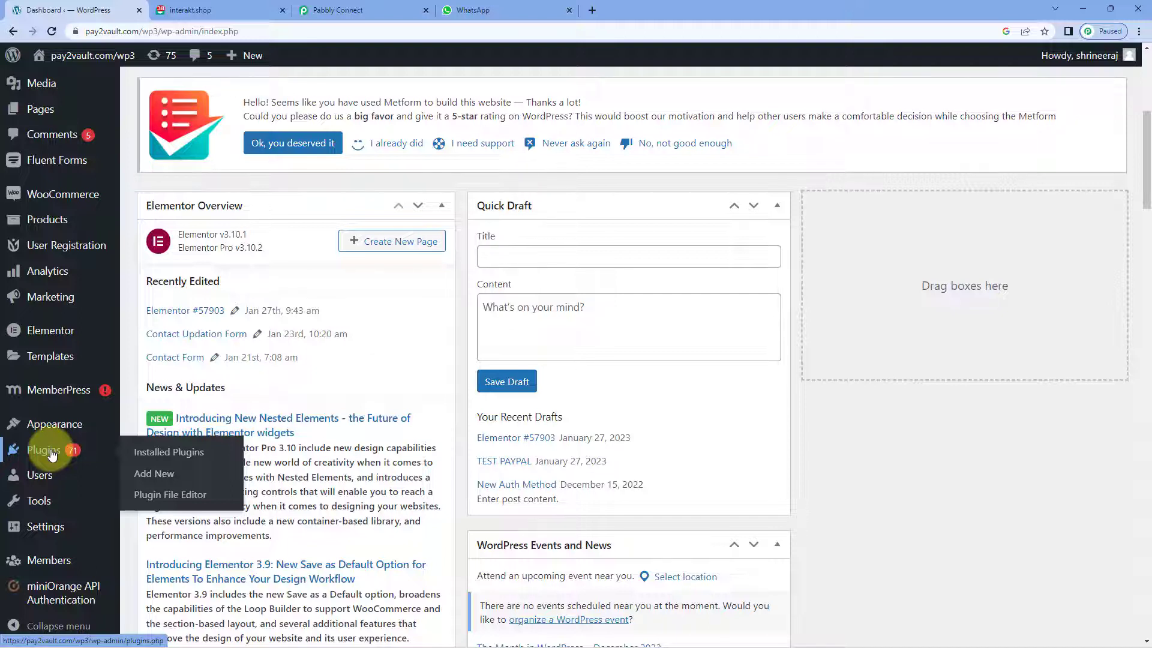
pyautogui.click(148, 475)
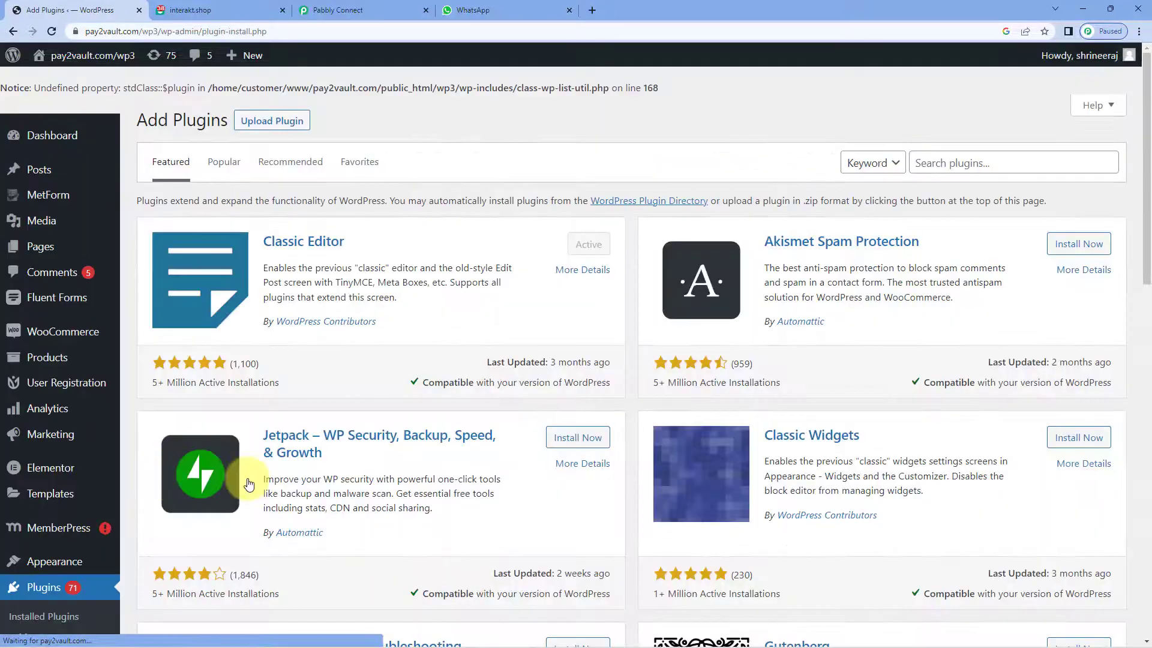
pyautogui.click(959, 160)
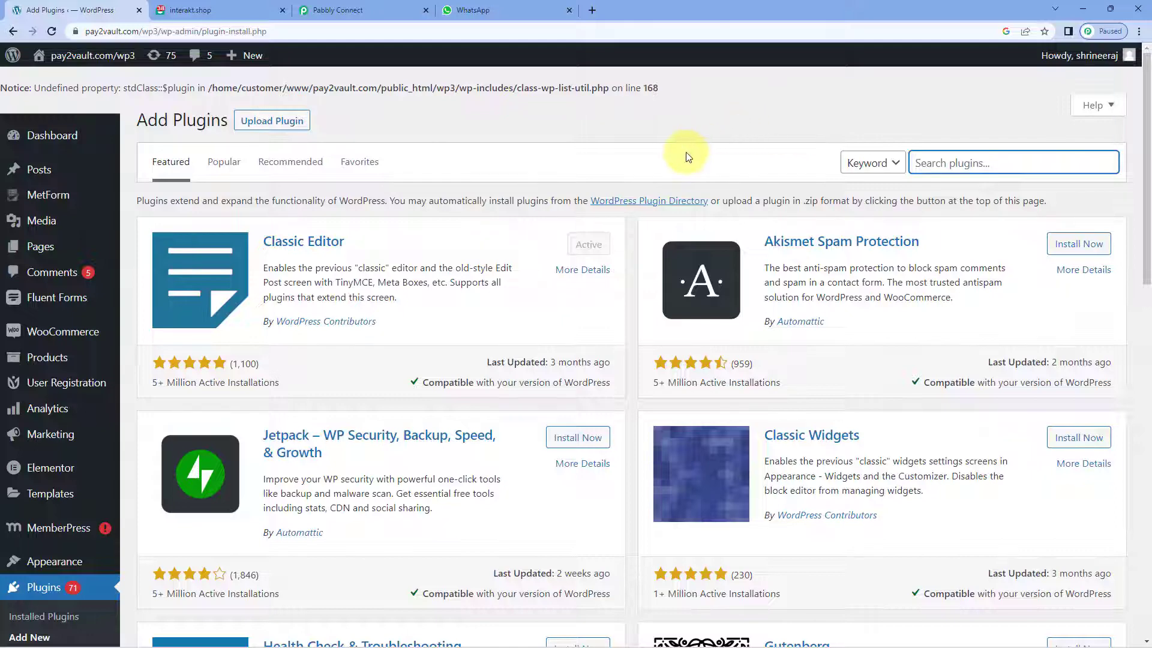
pyautogui.scroll(-2, 149, 252)
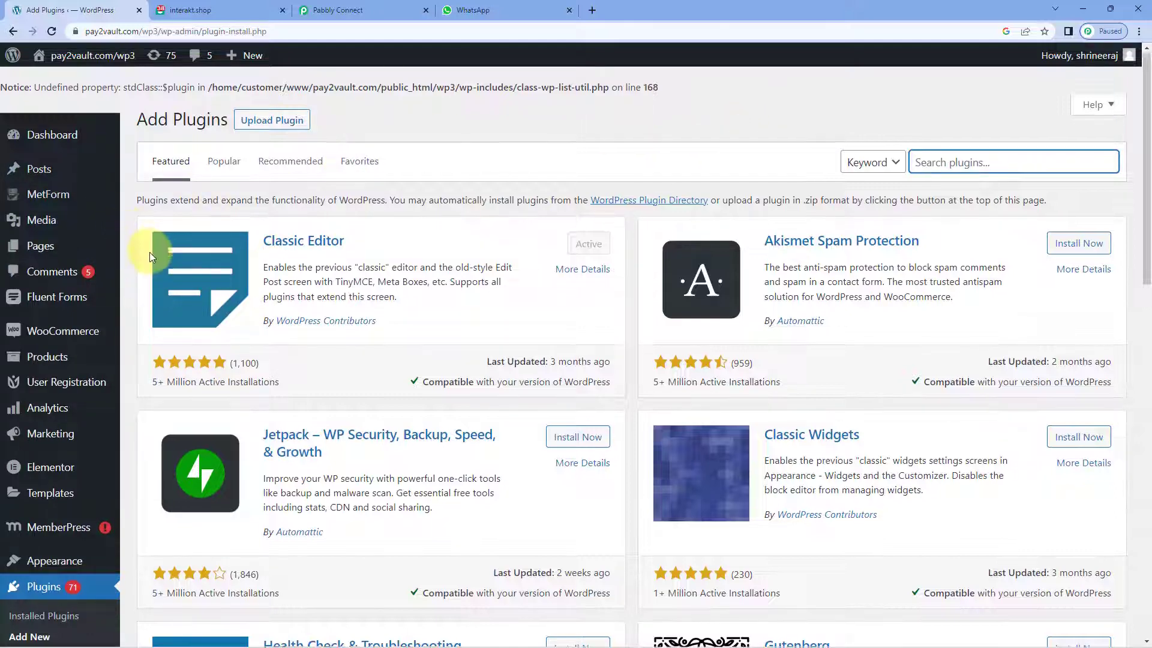
pyautogui.scroll(-1, 42, 540)
# Open WP Webhooks Send Data settings and select the User created trigger.
pyautogui.moveTo(48, 558)
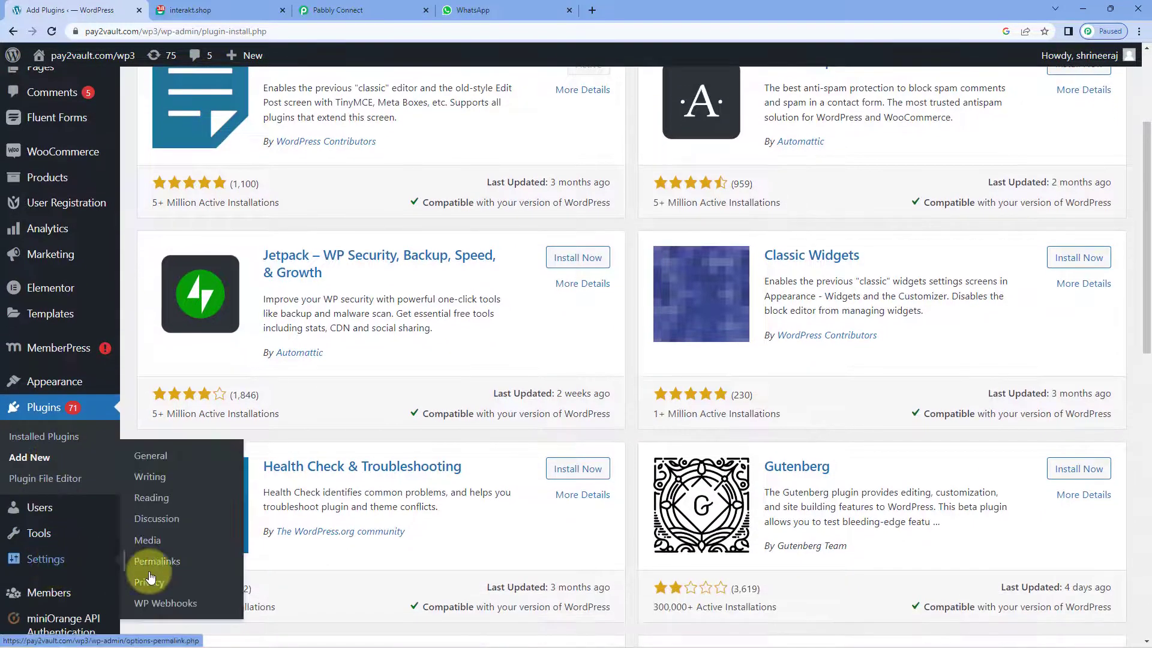
pyautogui.click(180, 603)
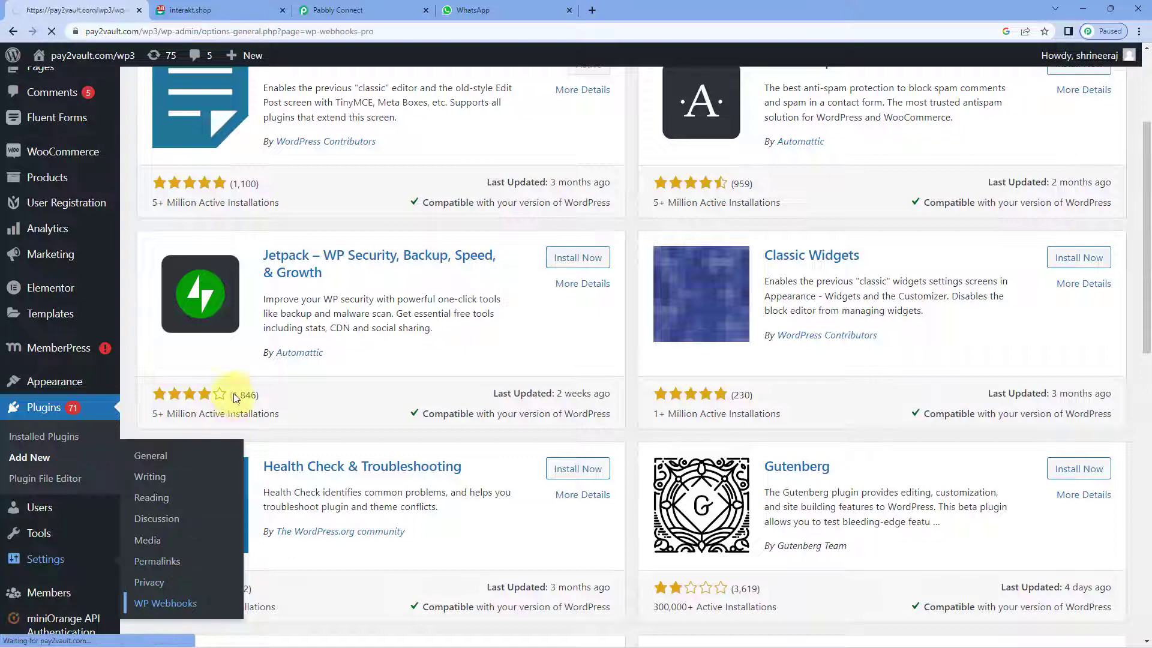
pyautogui.scroll(-4, 380, 368)
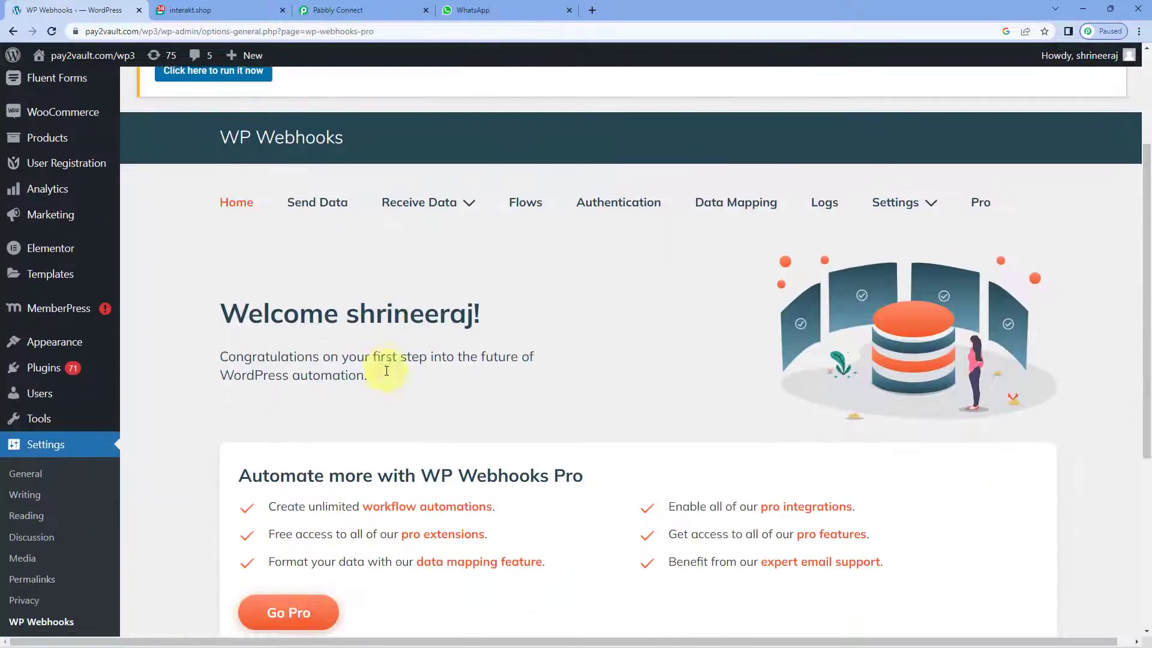
pyautogui.scroll(1, 461, 232)
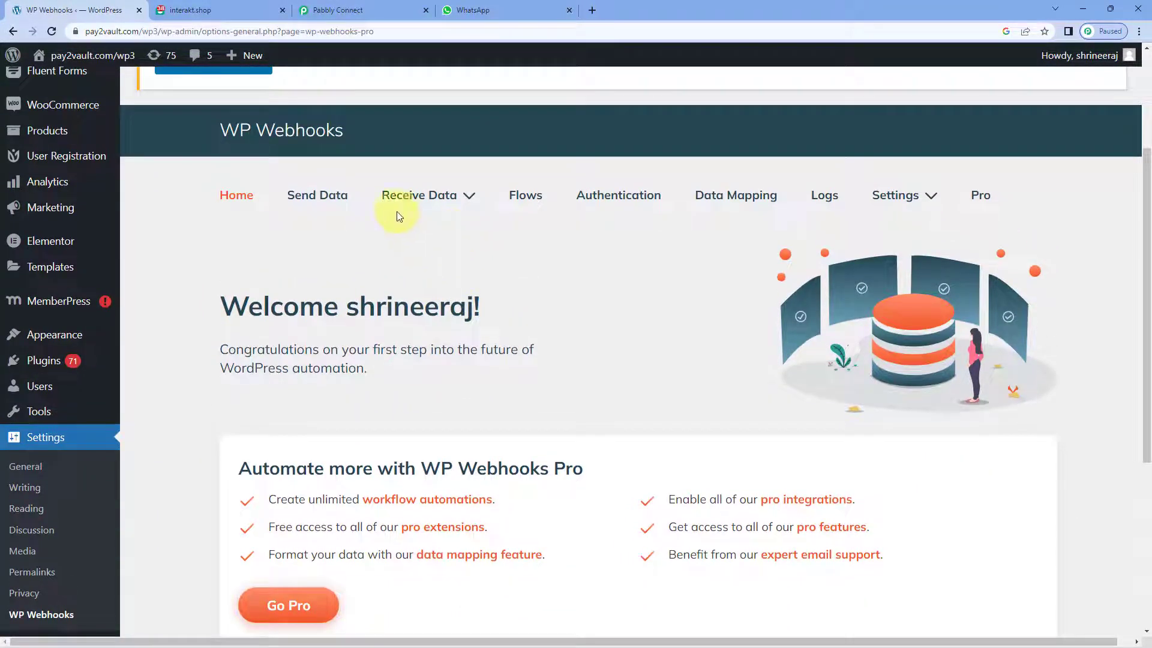
pyautogui.click(312, 197)
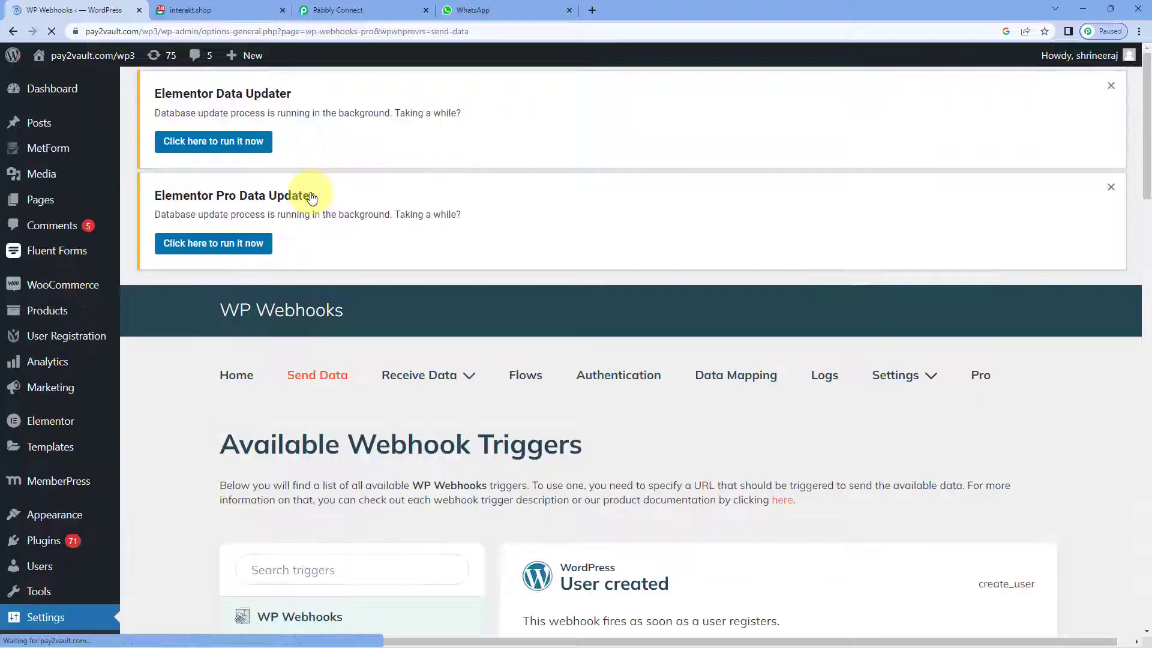
pyautogui.scroll(-3, 327, 236)
pyautogui.scroll(-2, 258, 232)
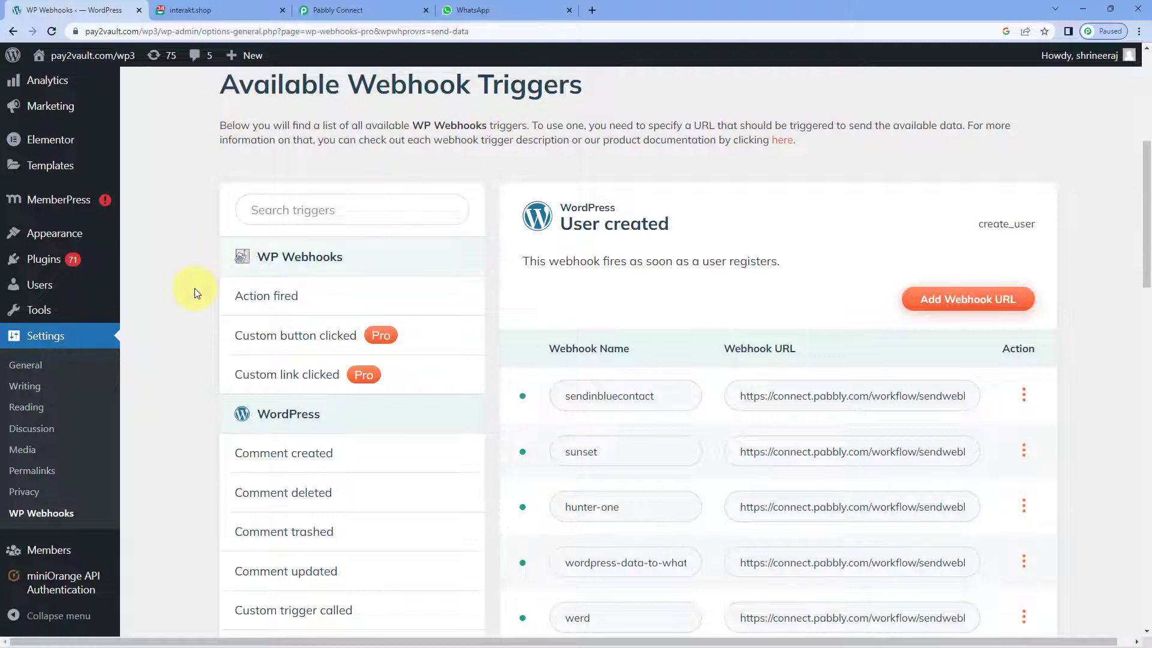
pyautogui.scroll(-8, 195, 288)
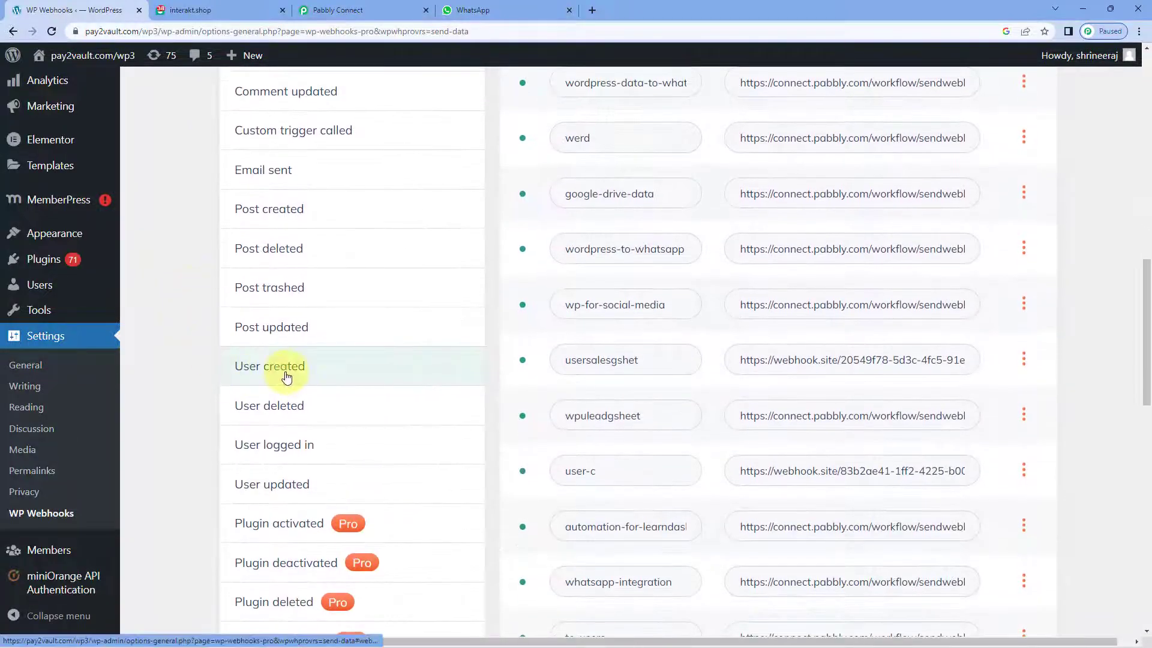
pyautogui.click(282, 367)
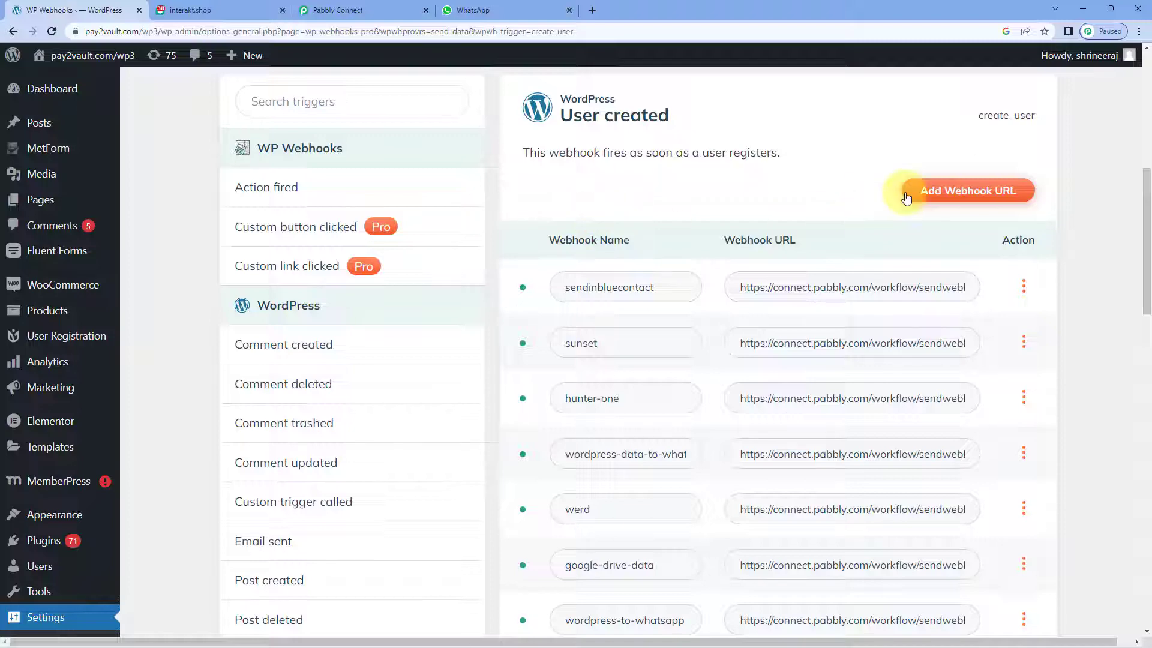
# Start a new User created webhook named 'Pabbly WhatsApp'.
pyautogui.click(946, 196)
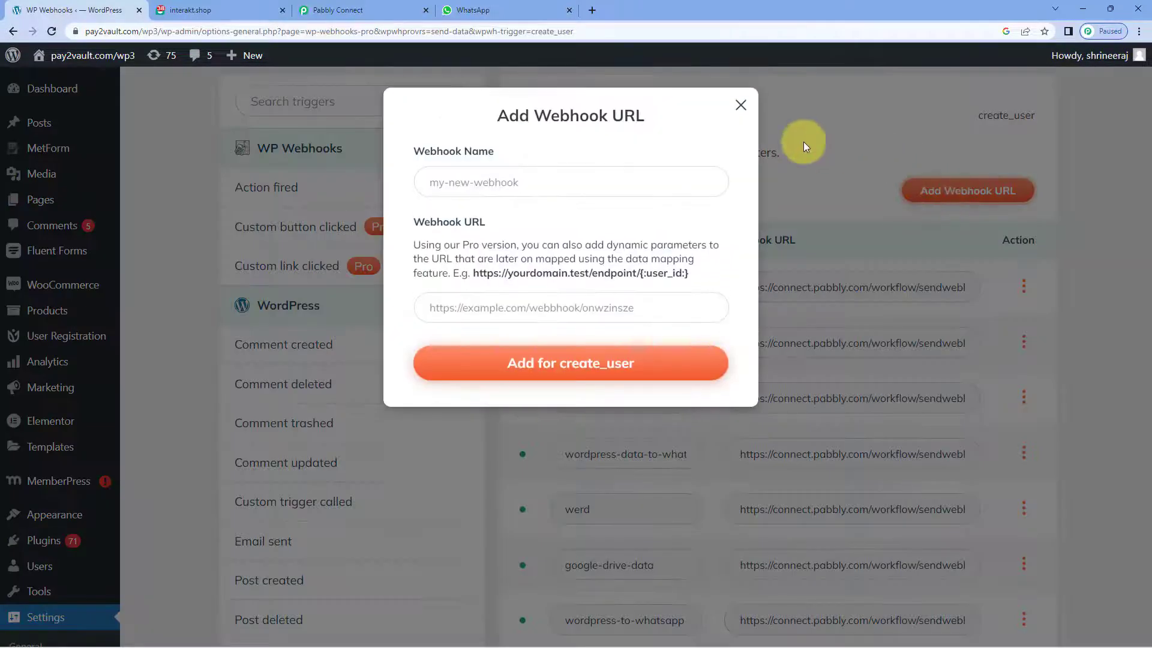
pyautogui.click(491, 181)
pyautogui.write('Pabbly ')
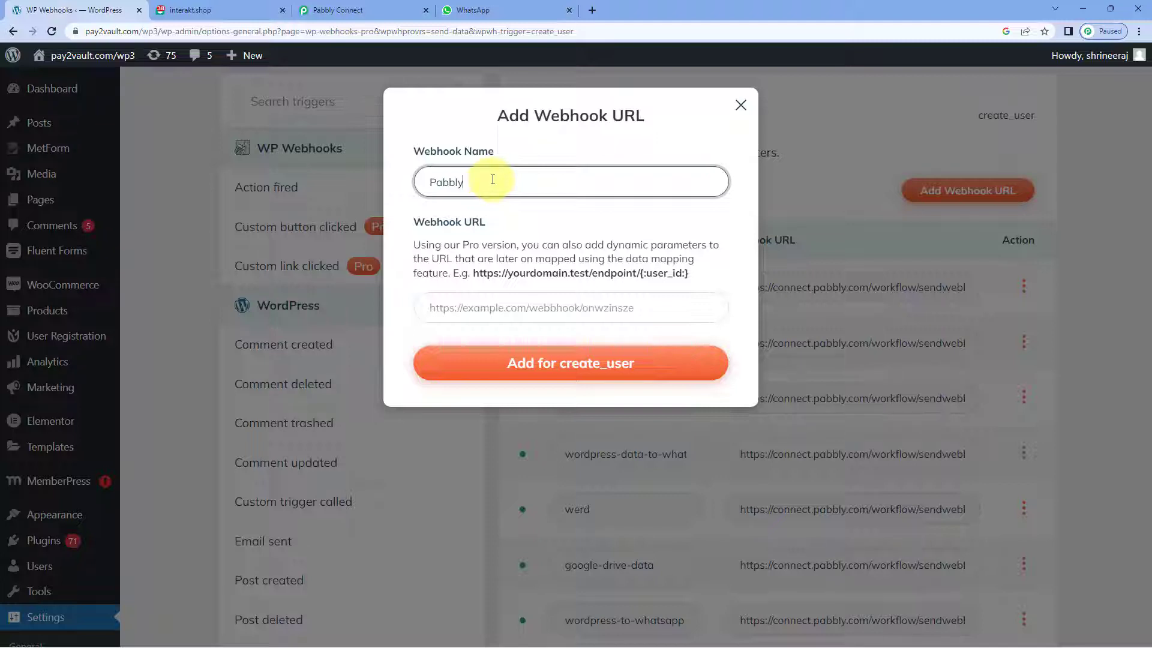
pyautogui.write('WhatsApp')
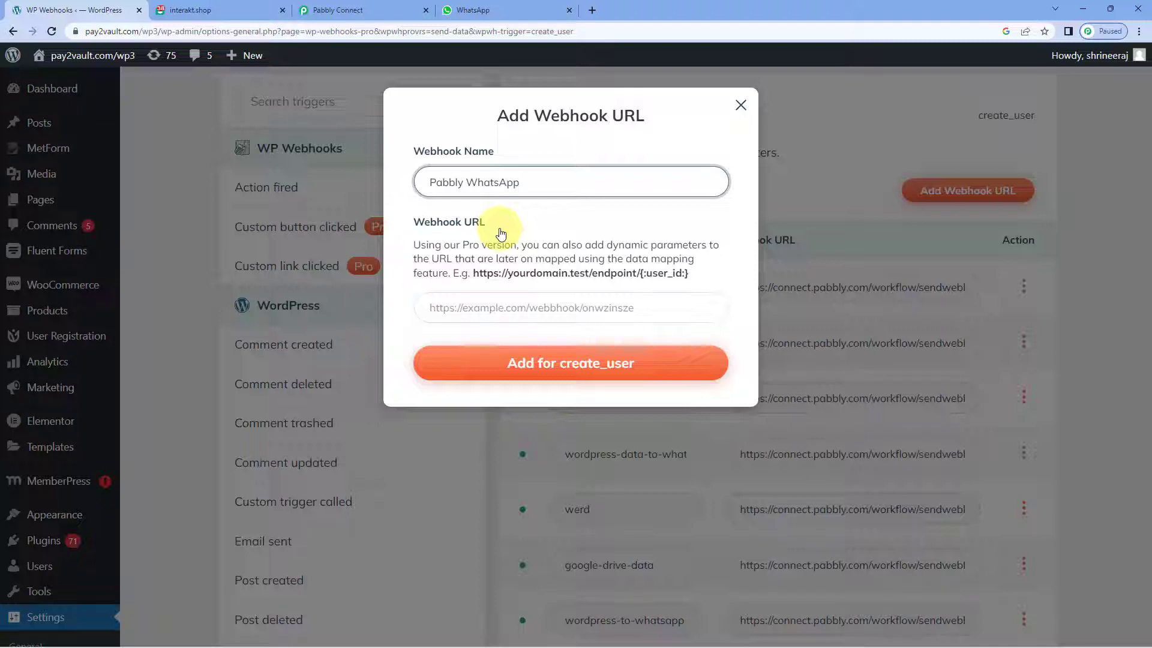
# Paste the Pabbly Connect webhook URL into the Webhook URL field and add the webhook.
pyautogui.click(394, 3)
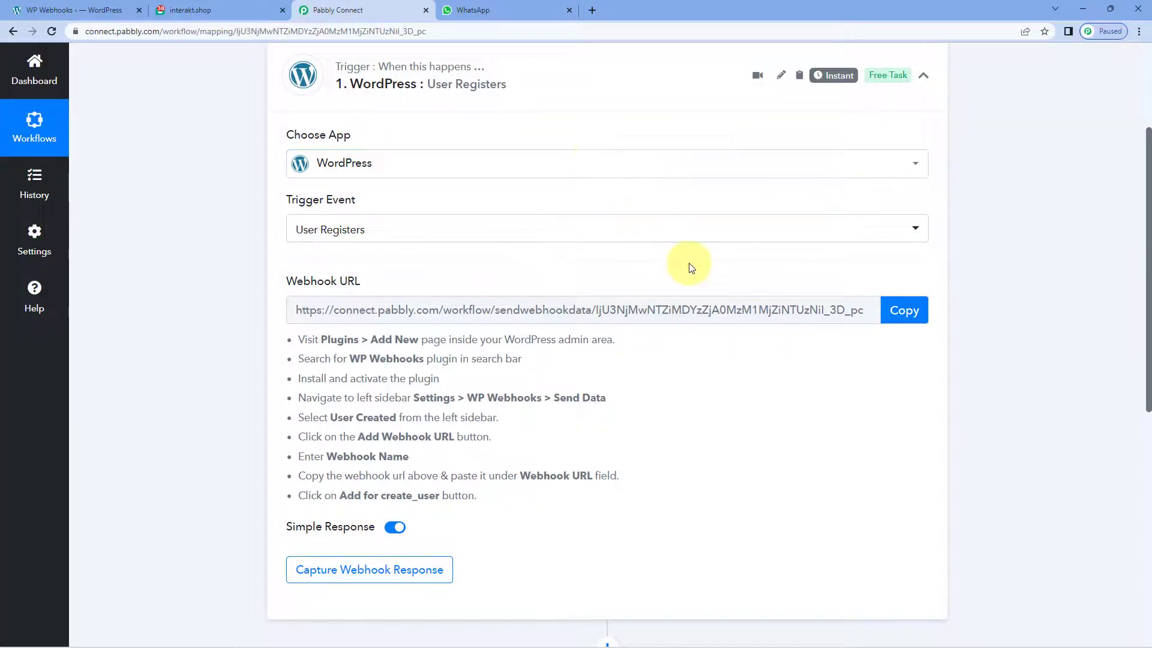
pyautogui.click(898, 322)
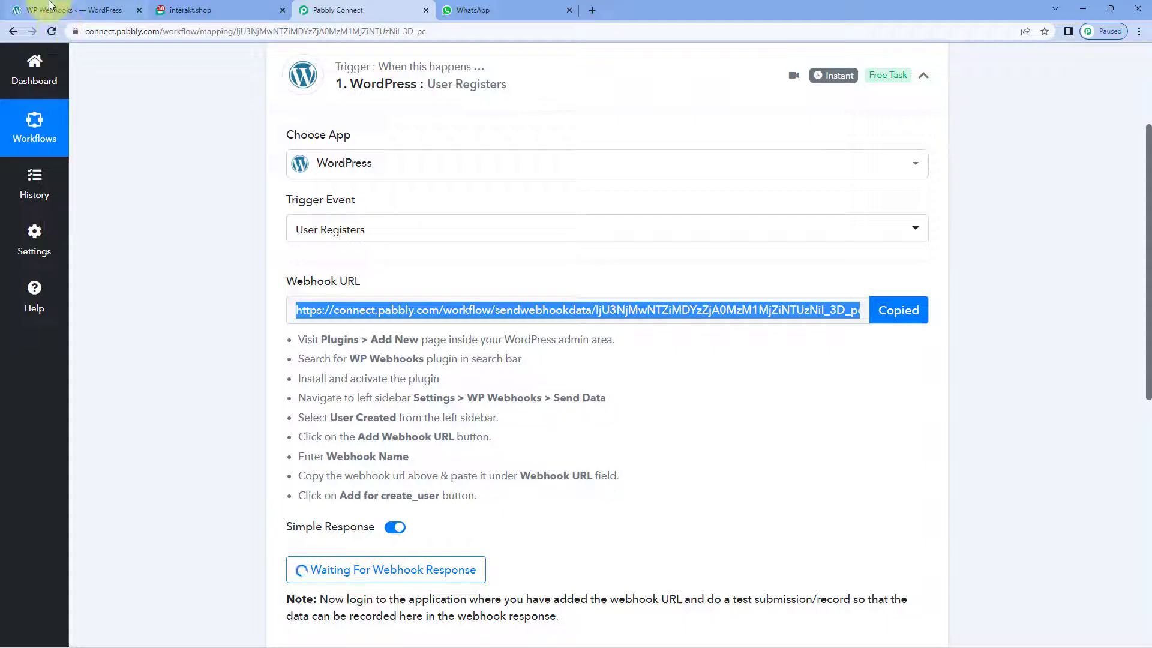
pyautogui.click(50, 4)
pyautogui.click(441, 307)
pyautogui.rightClick(454, 309)
pyautogui.click(487, 403)
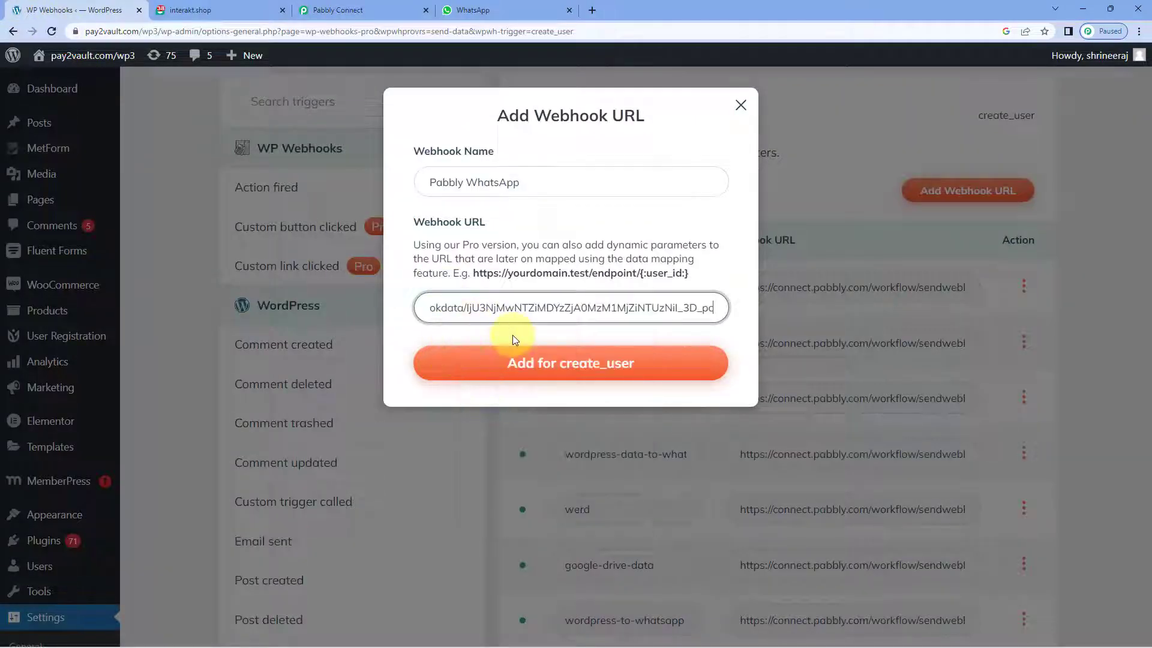
pyautogui.click(656, 367)
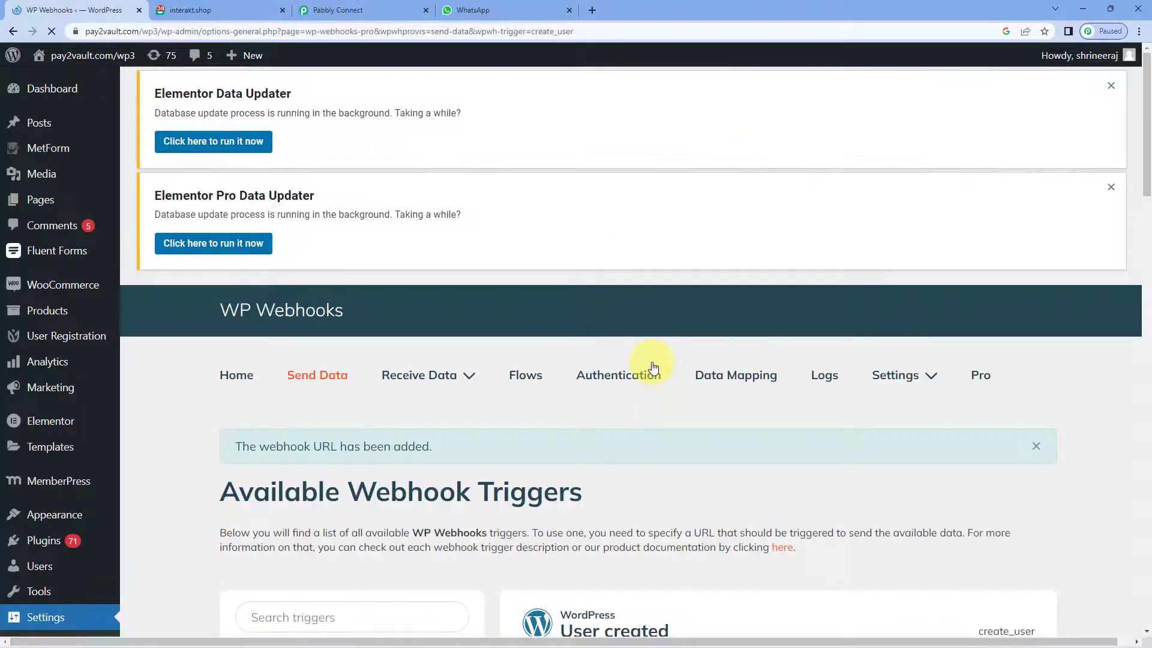
# Check pabbly-whatsapp in the webhook list, then return to Pabbly Connect and the registration page.
pyautogui.scroll(-5, 652, 350)
pyautogui.scroll(-15, 648, 395)
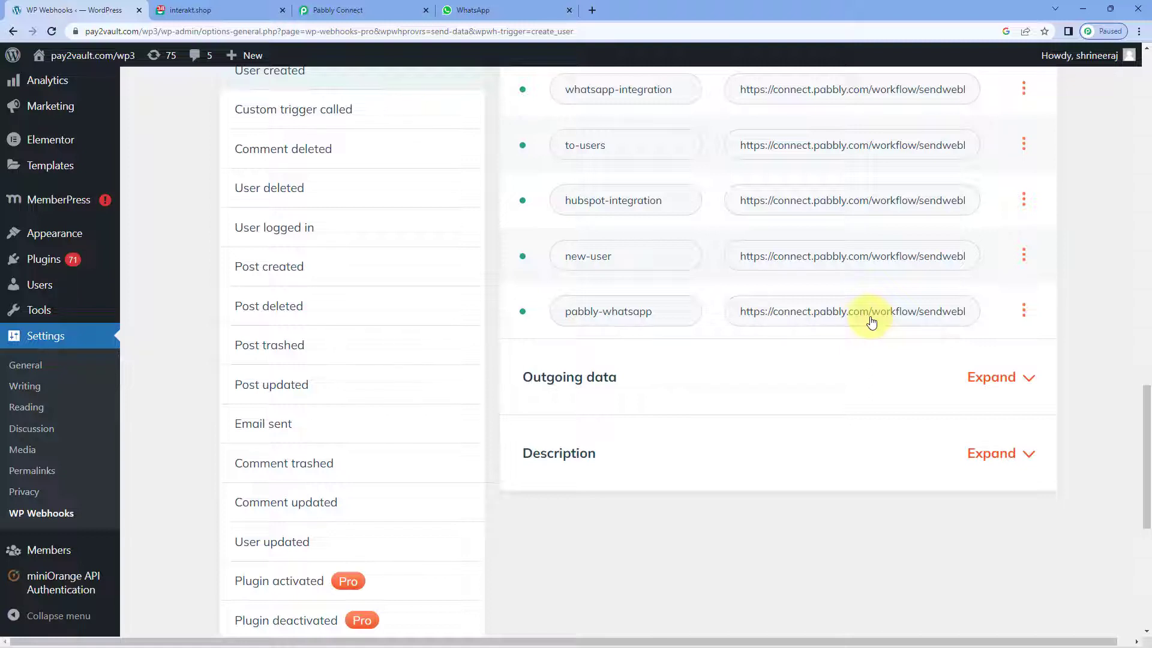
pyautogui.click(399, 6)
pyautogui.scroll(-4, 250, 257)
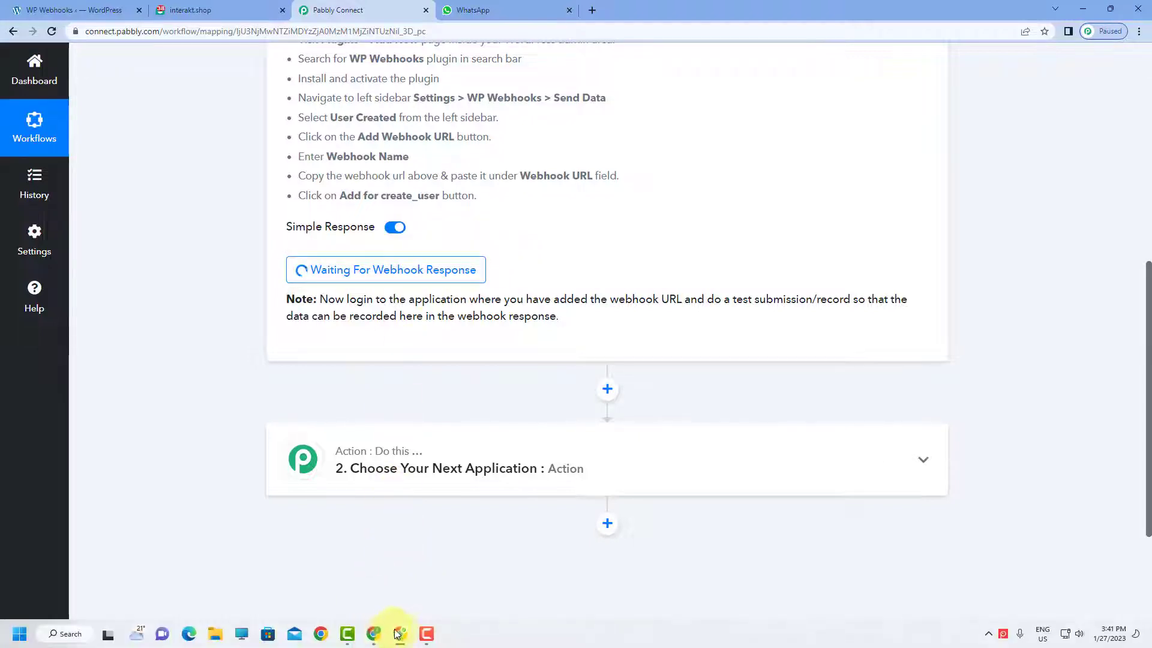
pyautogui.moveTo(400, 634)
pyautogui.click(438, 579)
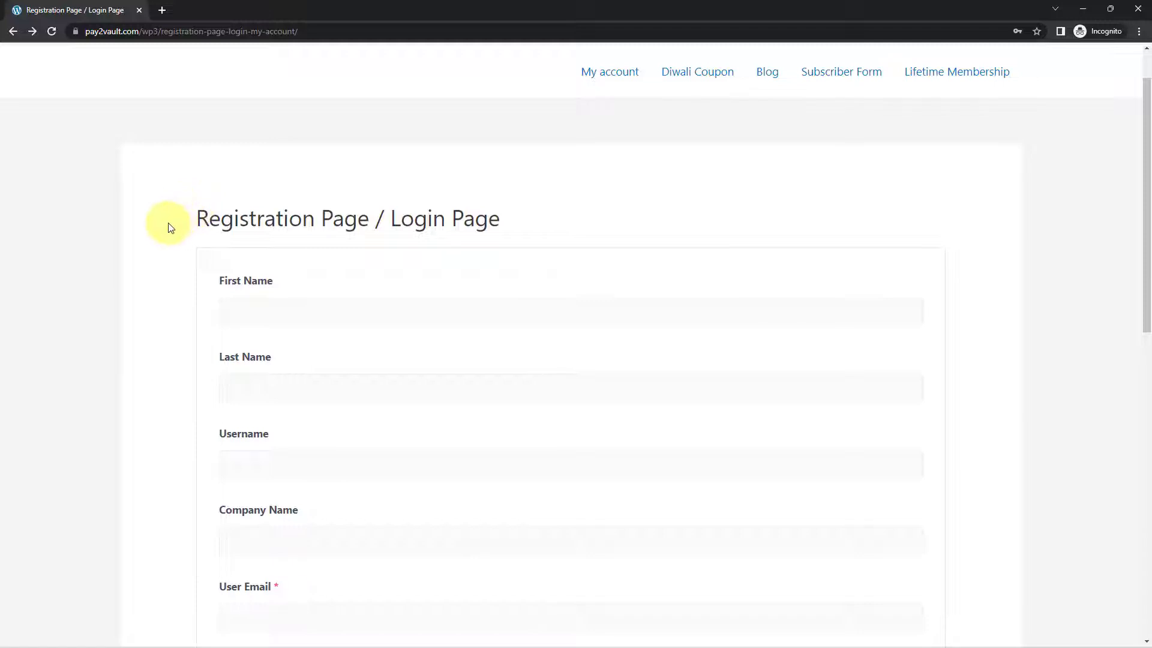
# Fill in the test user's first name, last name, username and company name.
pyautogui.scroll(-2, 169, 227)
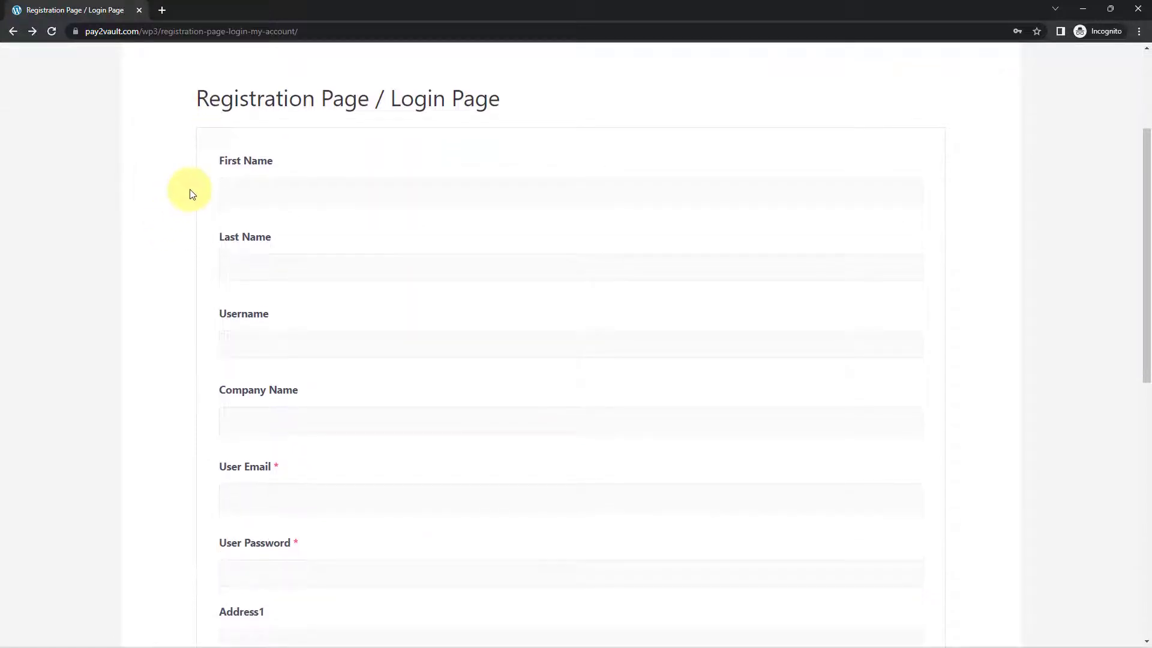
pyautogui.click(255, 189)
pyautogui.write('Dummy')
pyautogui.press('Tab')
pyautogui.write('Name')
pyautogui.scroll(-1, 240, 236)
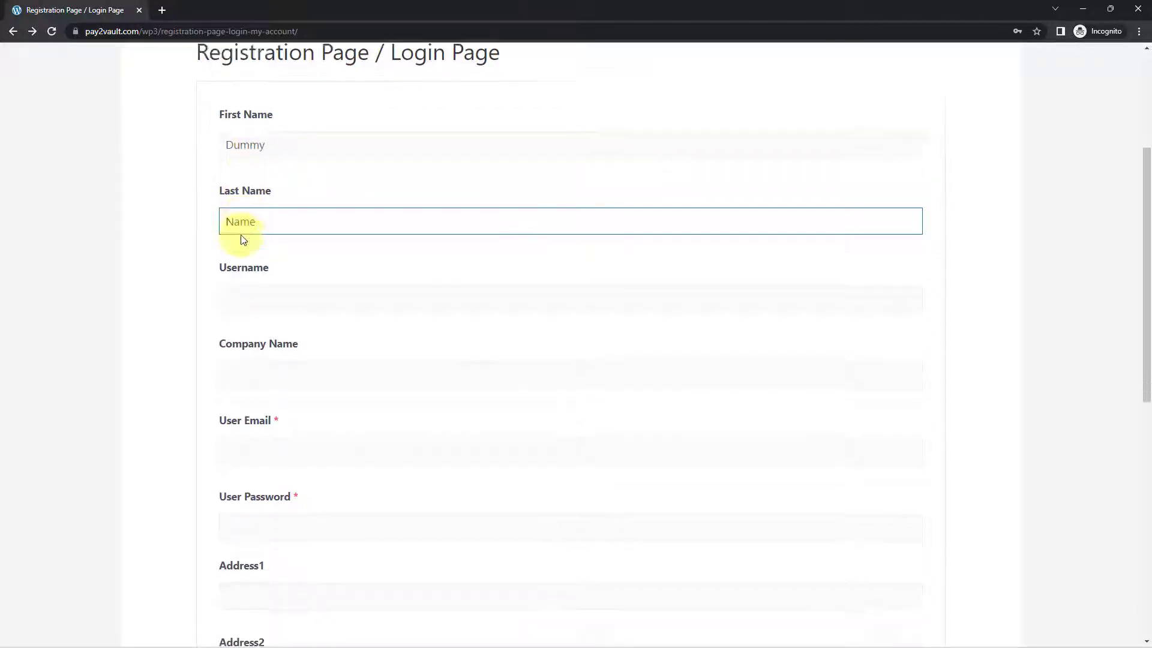
pyautogui.click(223, 282)
pyautogui.write('De')
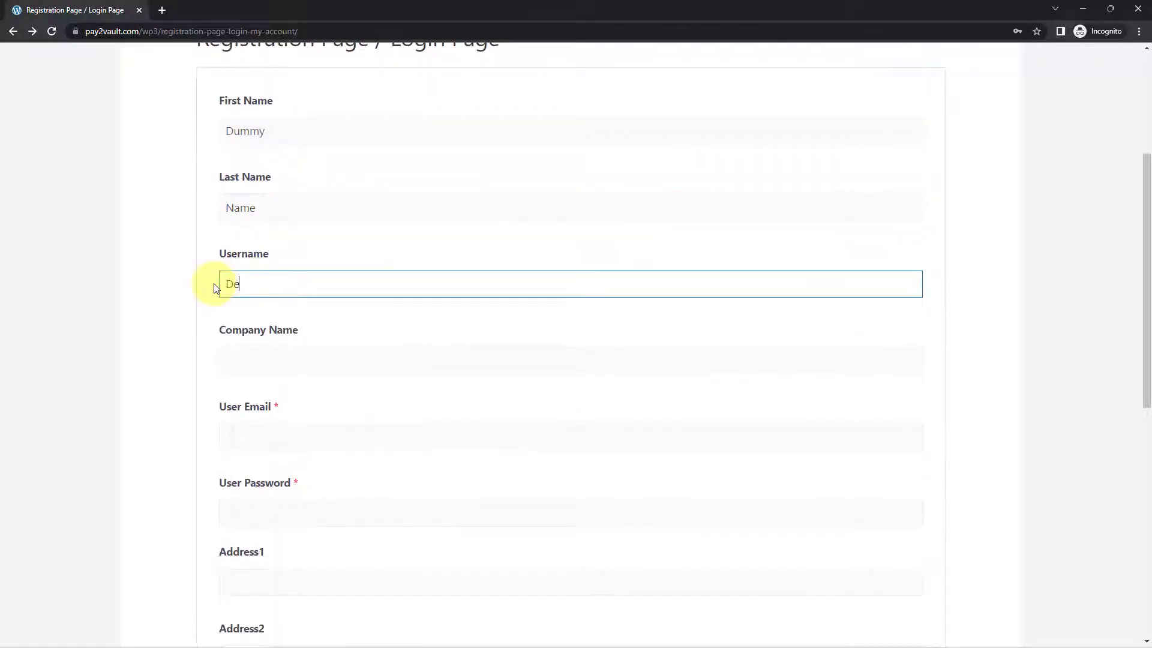
pyautogui.write('ummy121')
pyautogui.click(209, 361)
pyautogui.write('pabbly')
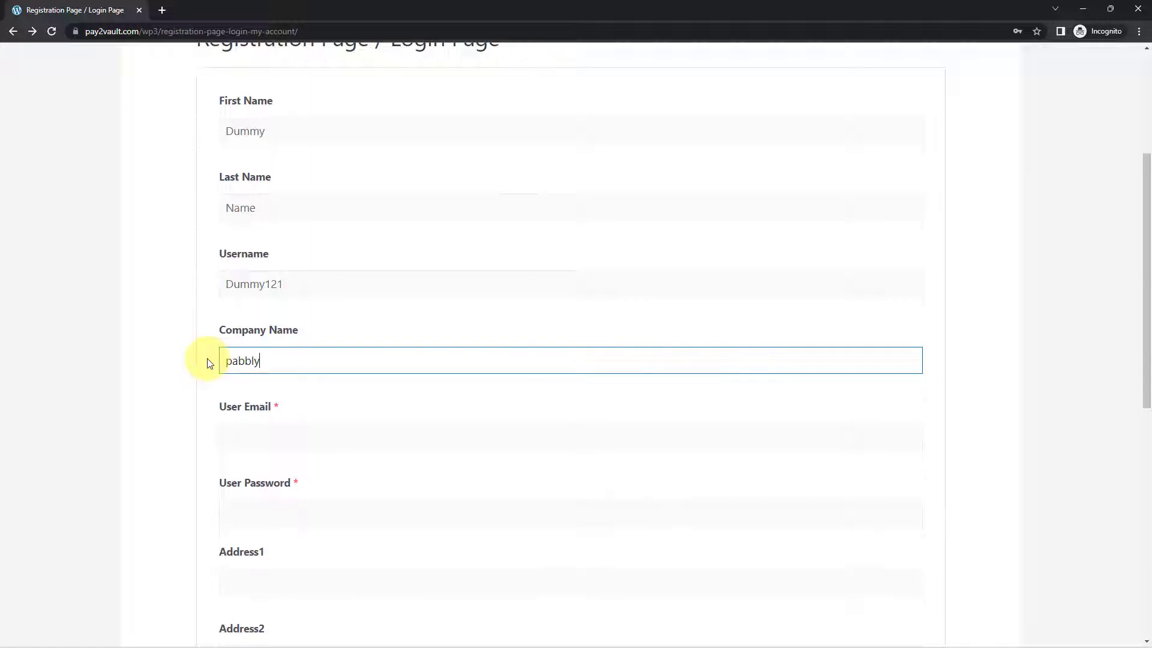
# Capitalise the company name to 'Pabbly', then enter the test e-mail and password.
pyautogui.scroll(-1, 210, 363)
pyautogui.click(231, 299)
pyautogui.press('BackSpace')
pyautogui.write('Pabbly')
pyautogui.press('Tab')
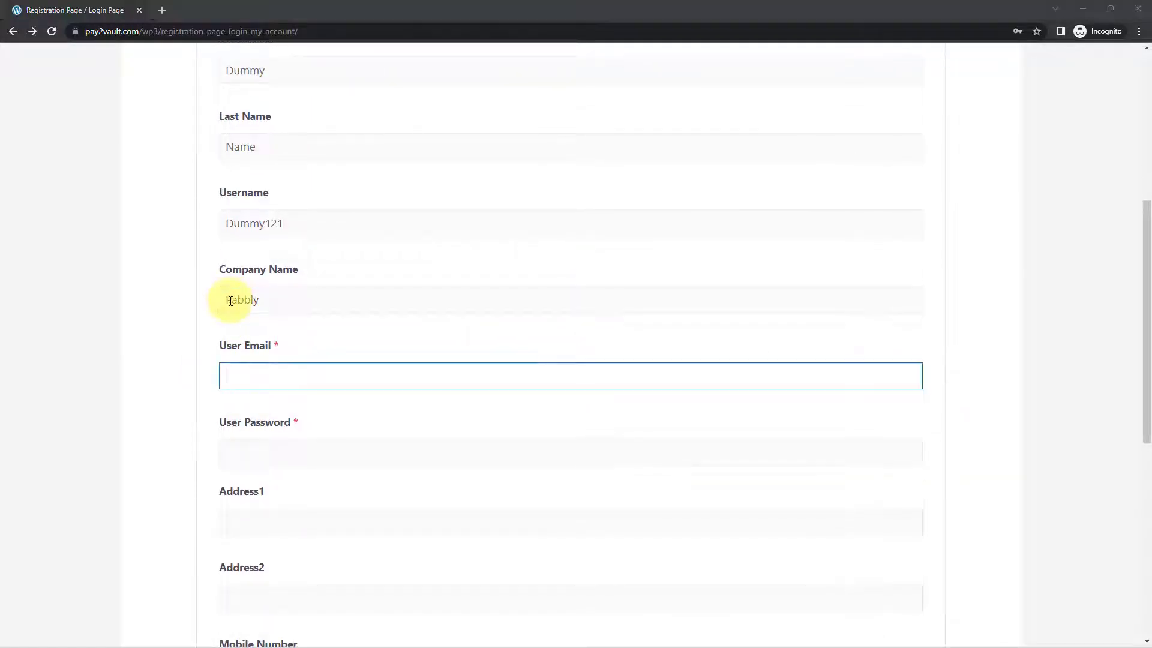
pyautogui.scroll(-2, 236, 384)
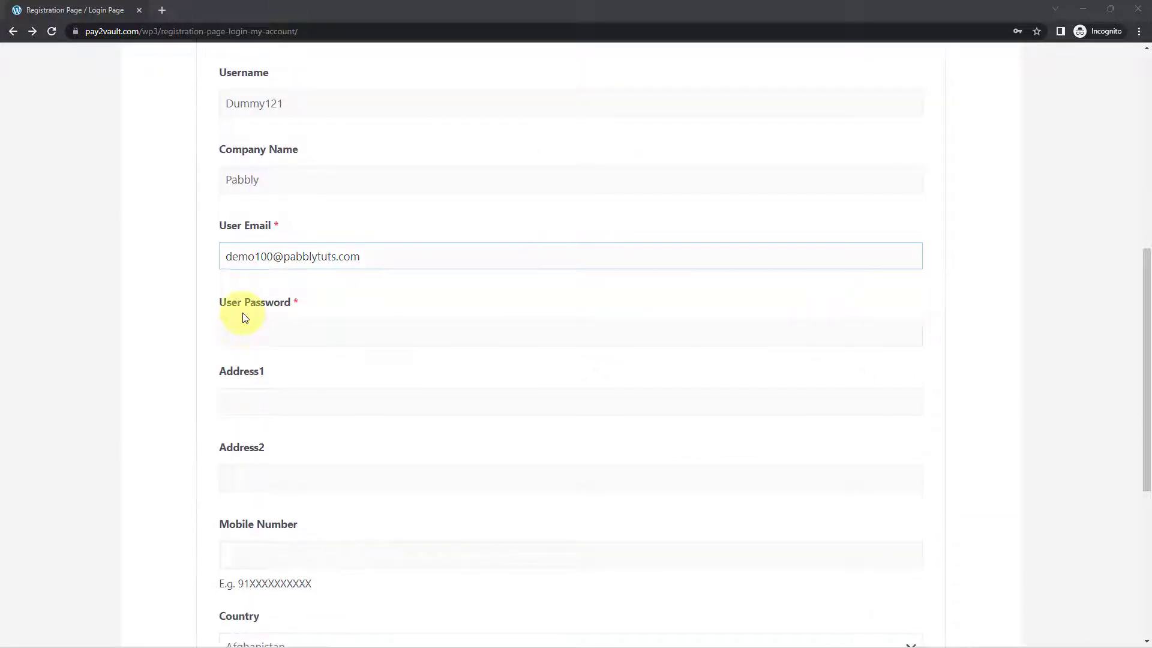
pyautogui.click(243, 329)
# Enter both address lines and the mobile number.
pyautogui.click(256, 409)
pyautogui.scroll(-1, 264, 438)
pyautogui.click(267, 413)
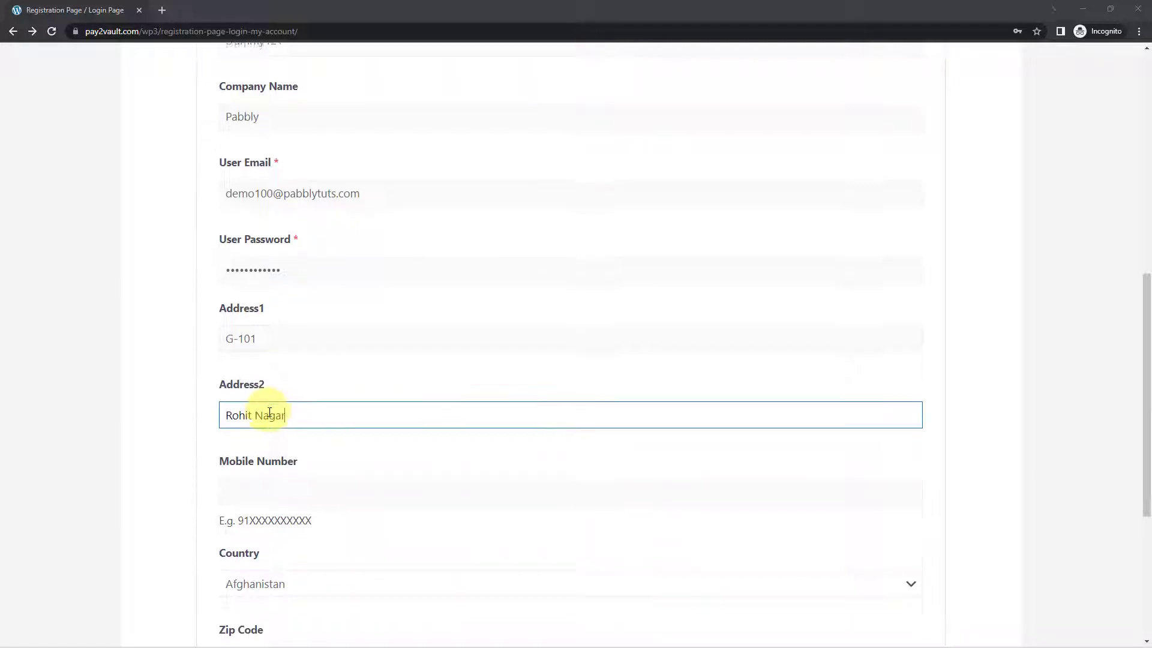
pyautogui.scroll(-1, 258, 419)
pyautogui.click(249, 431)
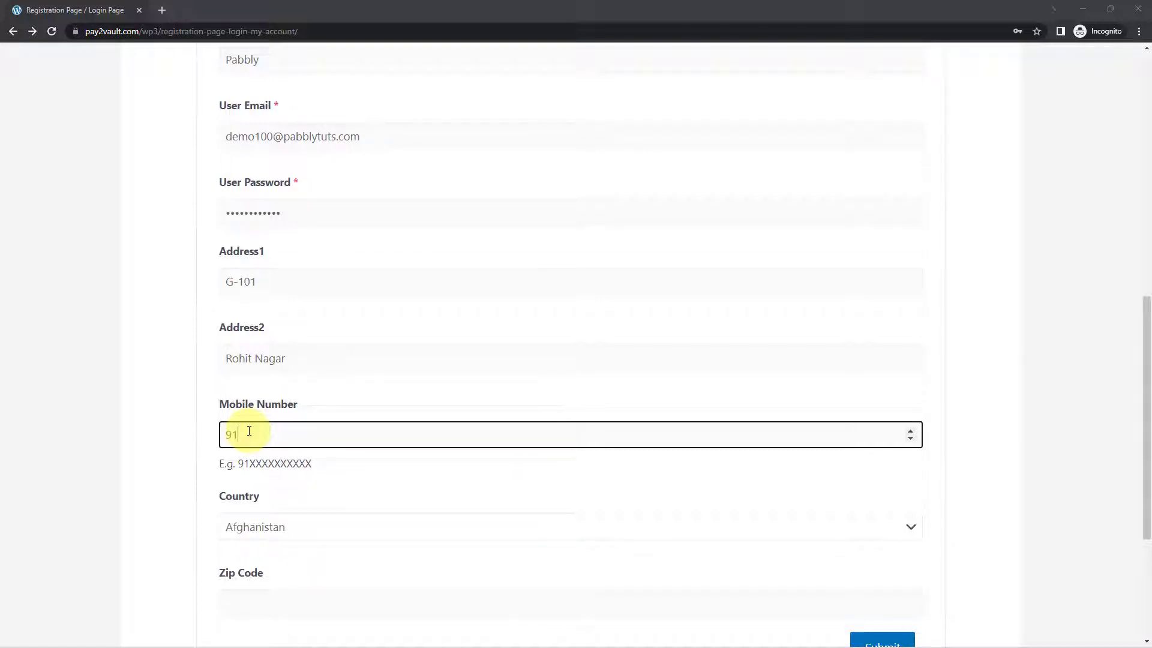
pyautogui.write('919')
# Choose India as the country.
pyautogui.scroll(-1, 181, 442)
pyautogui.scroll(-1, 285, 447)
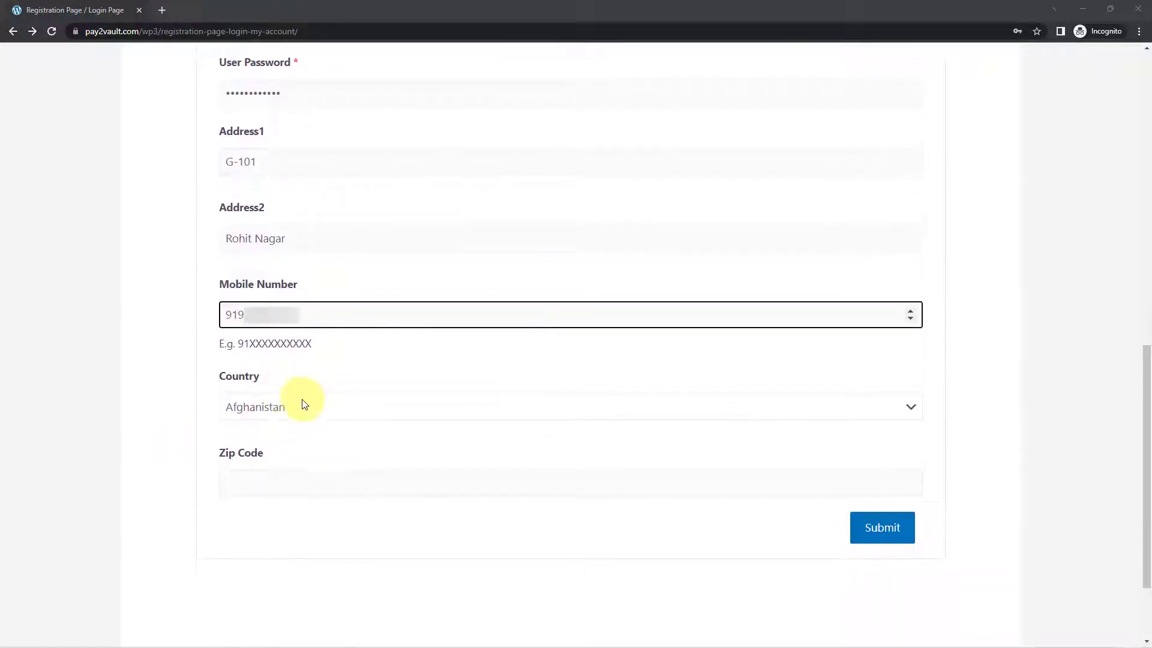
pyautogui.click(304, 403)
pyautogui.scroll(-15, 300, 311)
pyautogui.scroll(-20, 302, 313)
pyautogui.scroll(-2, 303, 314)
pyautogui.scroll(13, 303, 313)
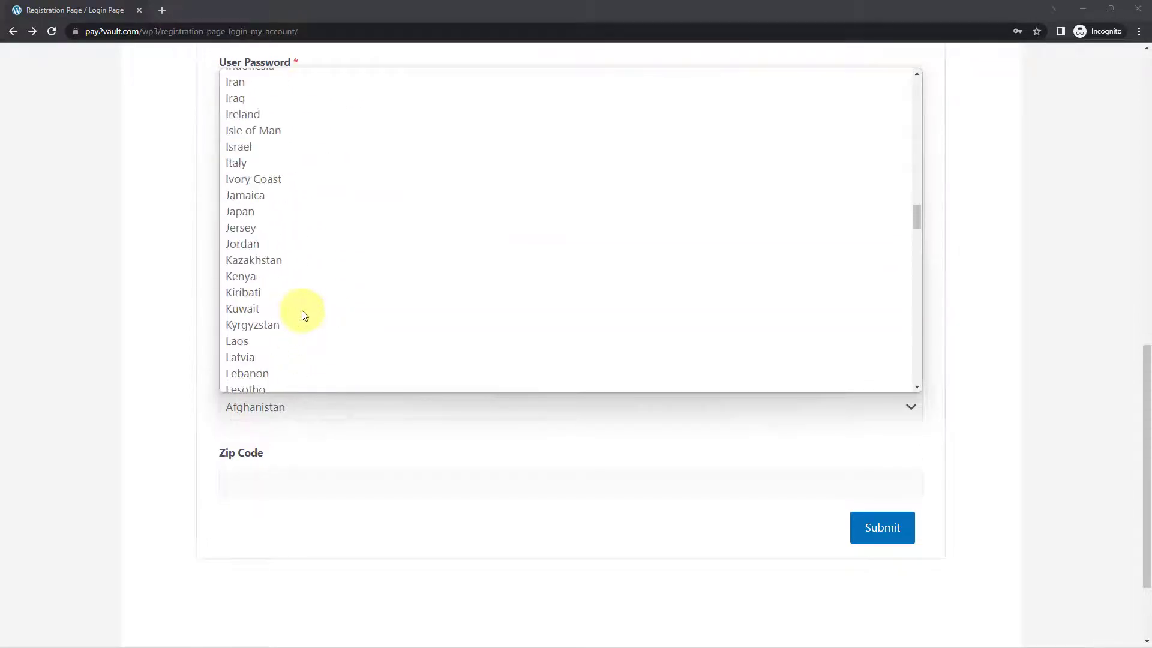
pyautogui.scroll(5, 305, 314)
pyautogui.click(262, 284)
# Enter the zip code and submit the registration form.
pyautogui.click(271, 482)
pyautogui.write('462039')
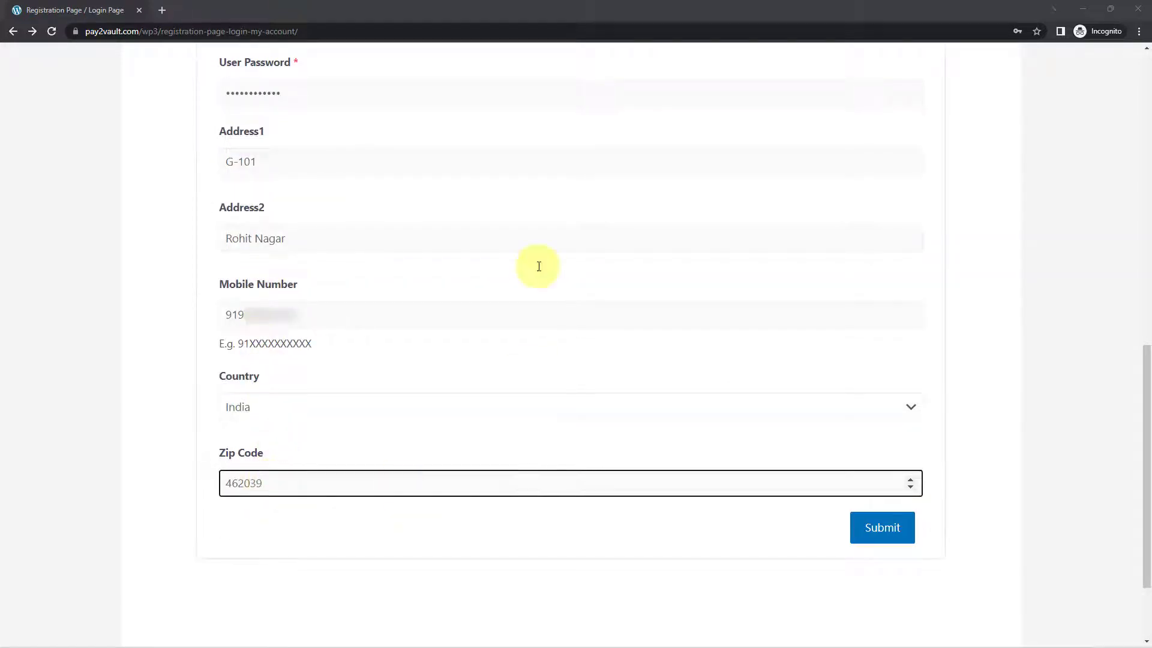
pyautogui.click(158, 258)
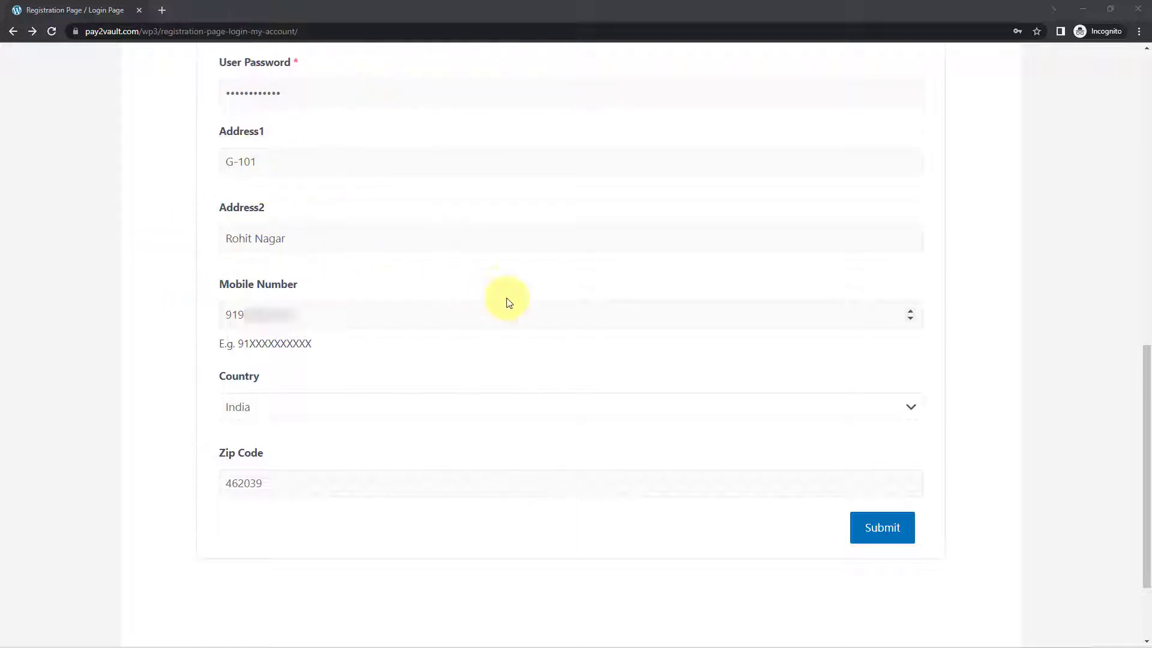
pyautogui.click(903, 528)
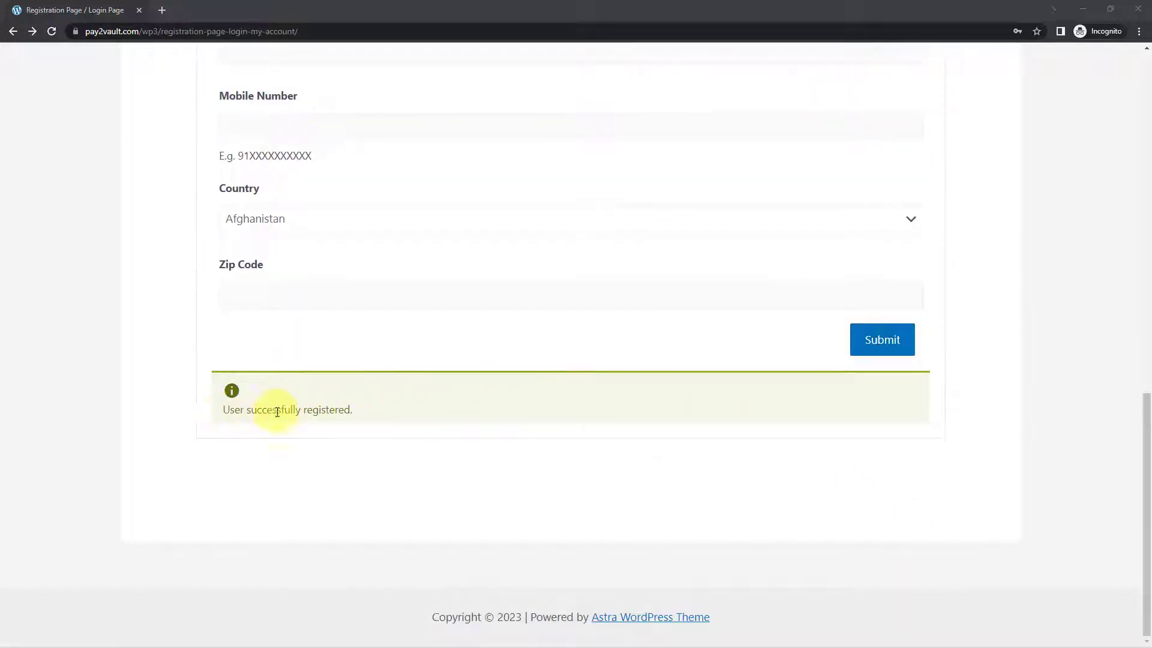
pyautogui.scroll(3, 546, 396)
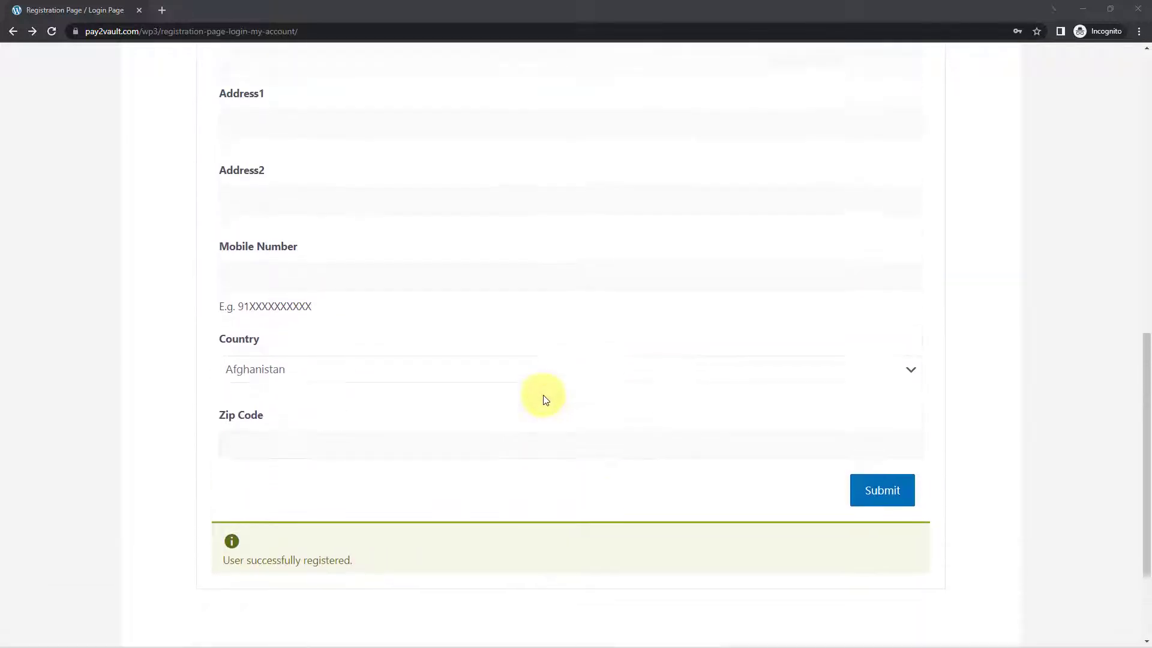
pyautogui.scroll(10, 544, 398)
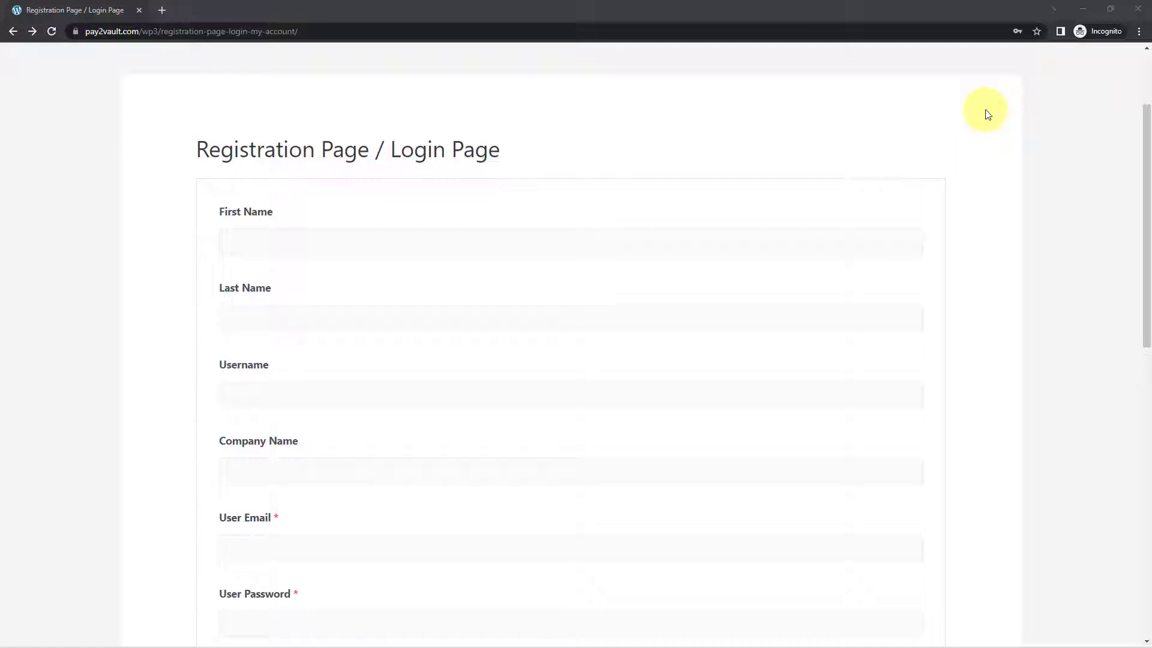
pyautogui.click(1079, 9)
pyautogui.scroll(-1, 586, 226)
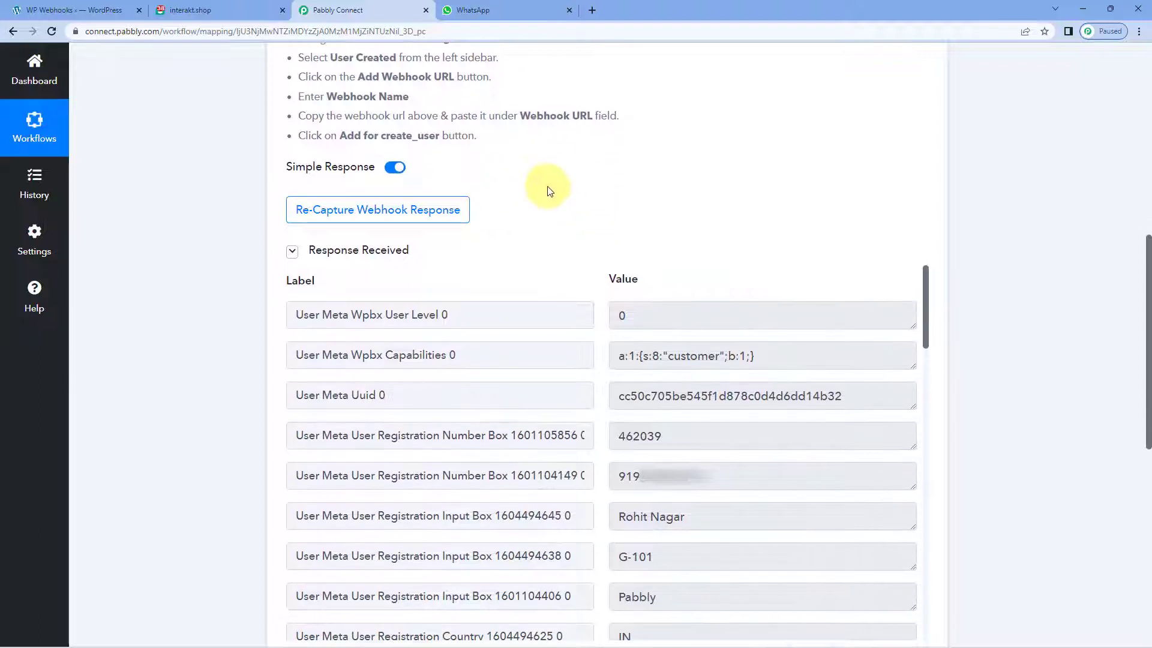
pyautogui.scroll(-1, 546, 189)
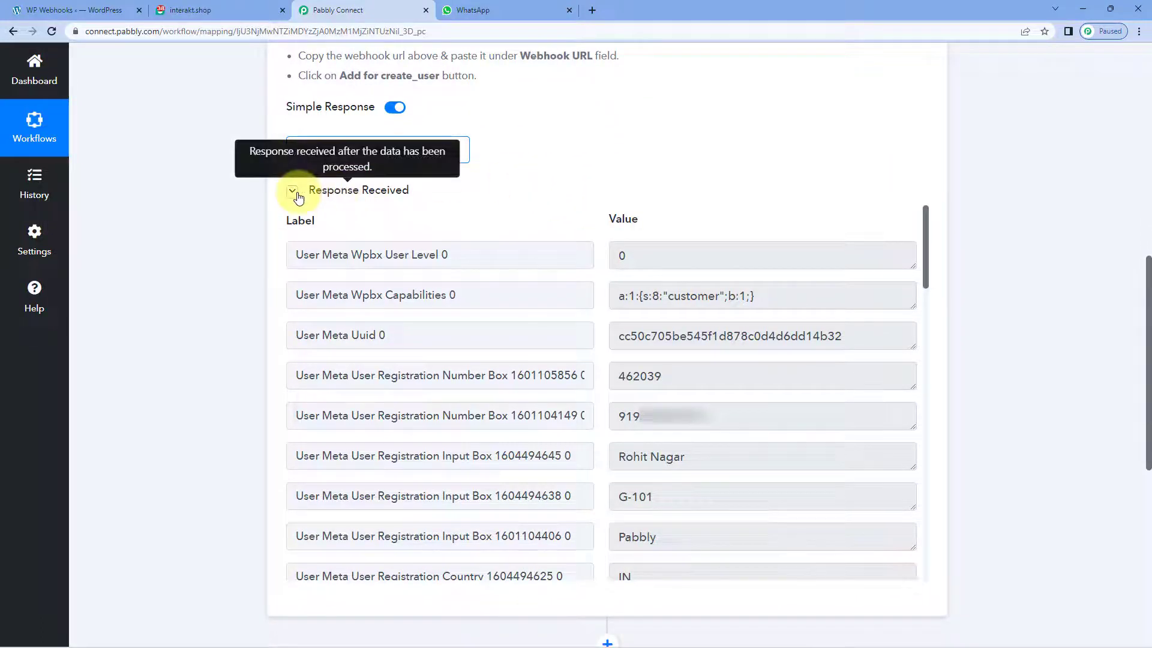
pyautogui.moveTo(303, 193); pyautogui.dragTo(458, 193)
pyautogui.click(460, 195)
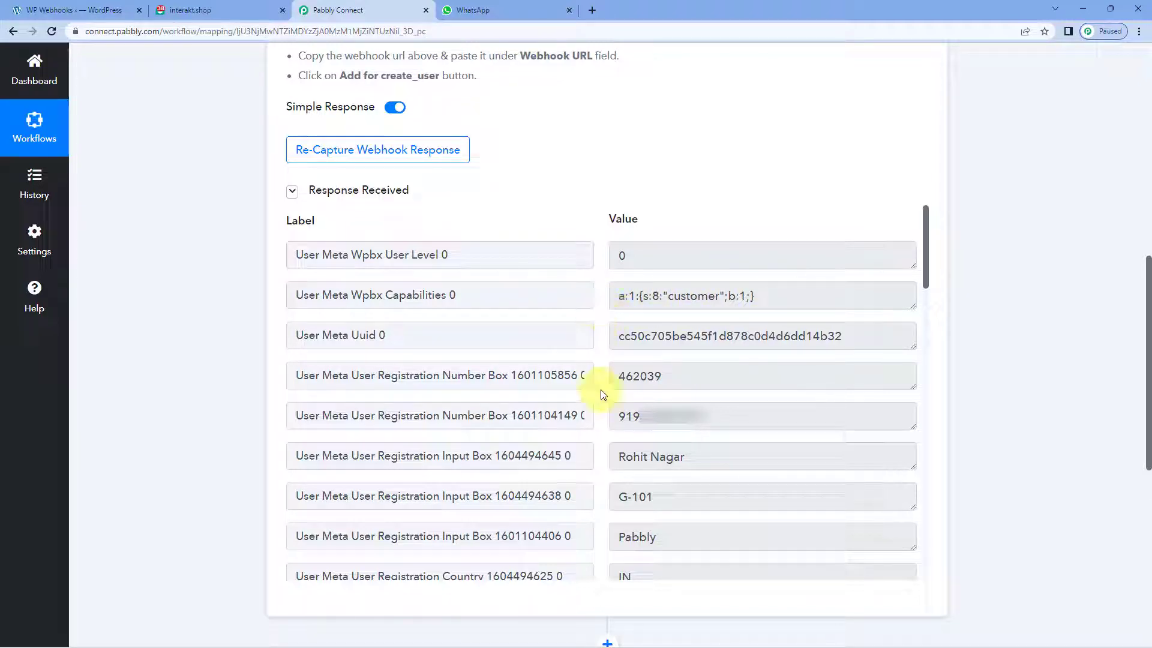
pyautogui.moveTo(693, 375); pyautogui.dragTo(596, 376)
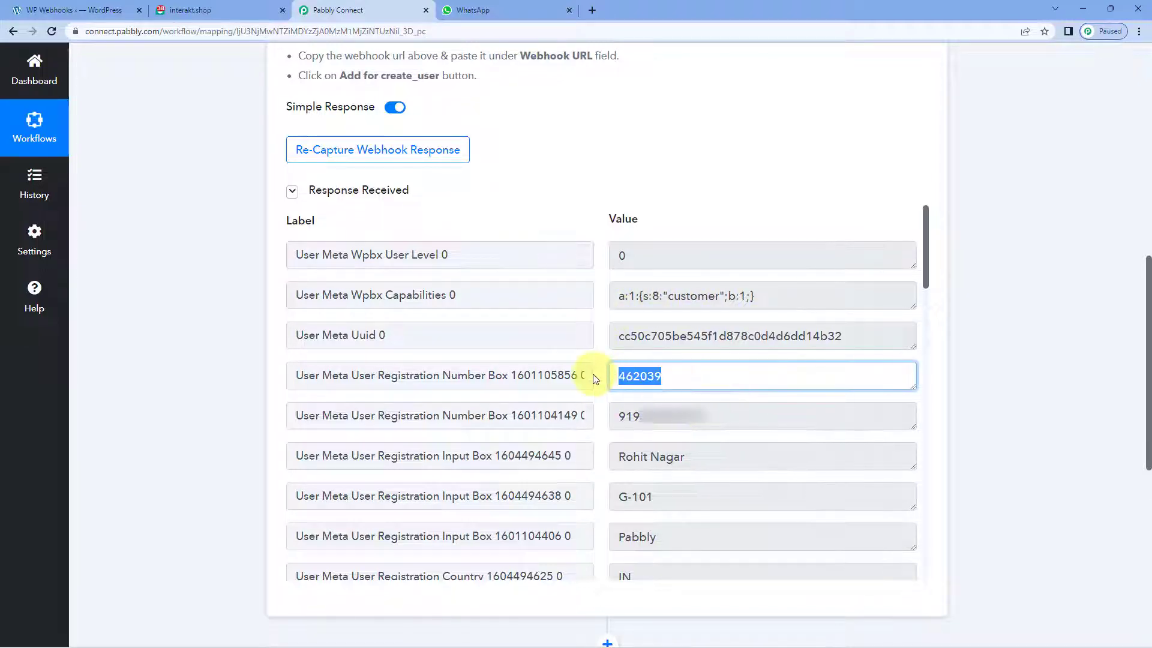
pyautogui.click(651, 375)
pyautogui.moveTo(716, 420); pyautogui.dragTo(587, 414)
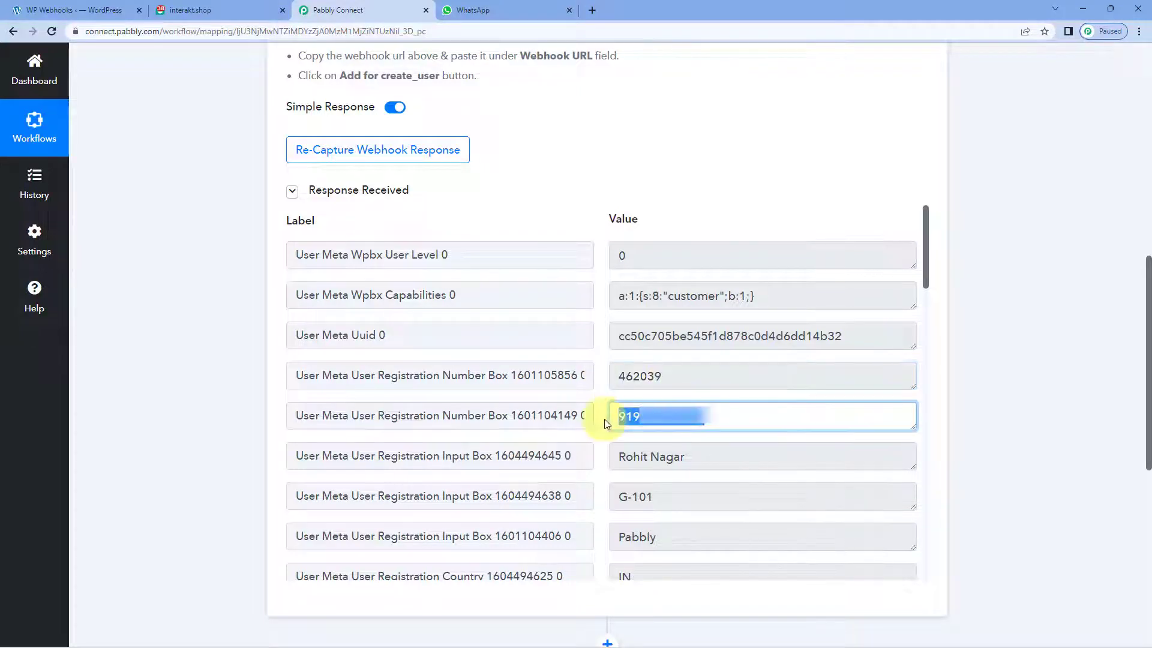
pyautogui.moveTo(694, 457); pyautogui.dragTo(600, 472)
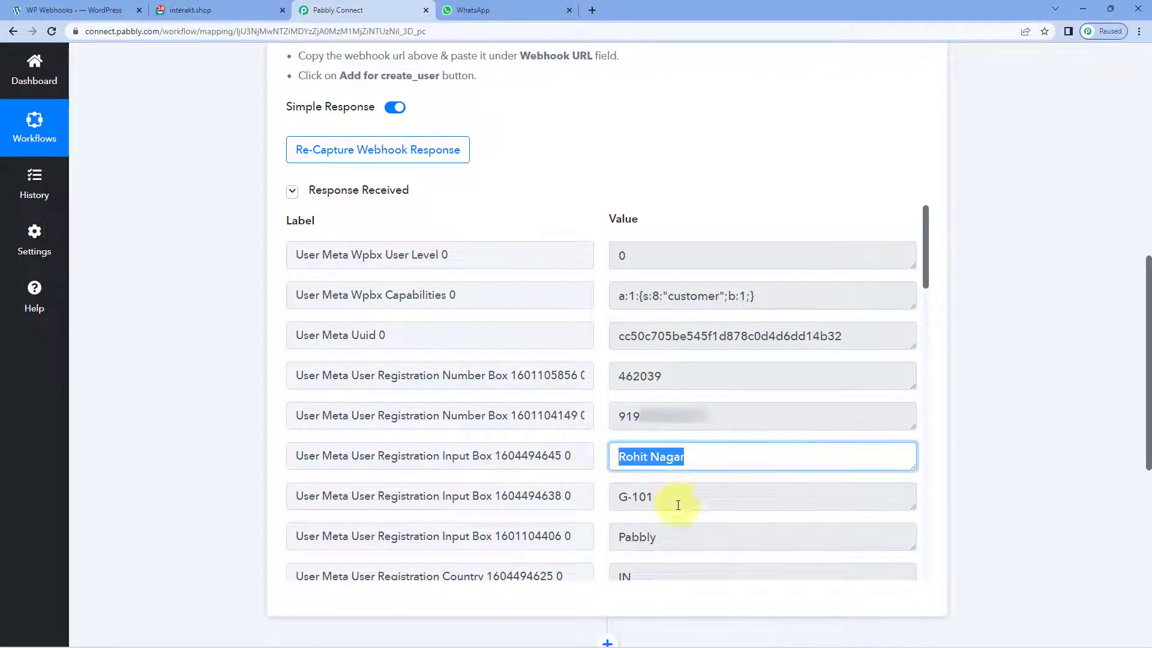
pyautogui.moveTo(674, 503); pyautogui.dragTo(592, 504)
pyautogui.moveTo(682, 535); pyautogui.dragTo(592, 461)
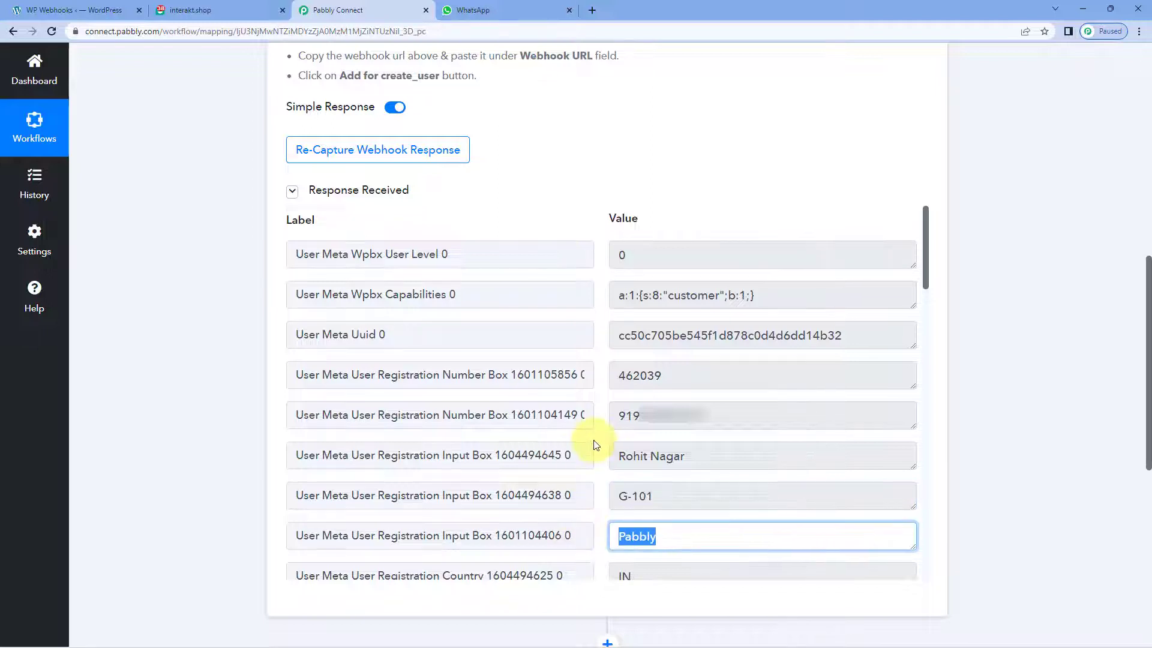
pyautogui.scroll(-4, 592, 414)
pyautogui.scroll(-2, 600, 412)
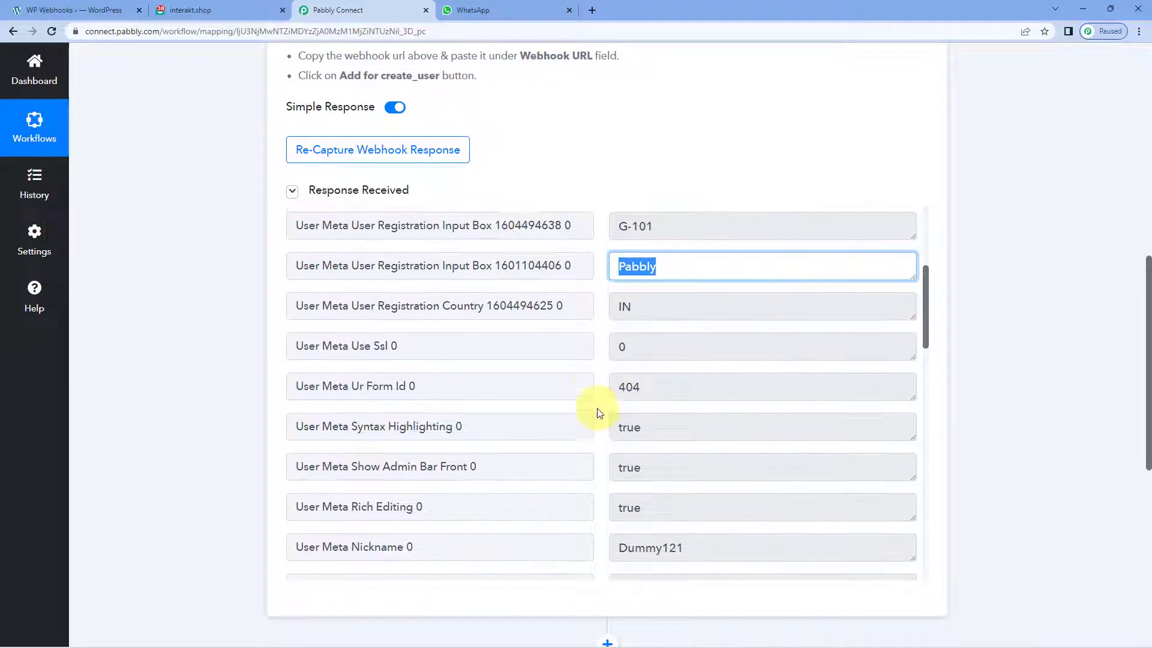
pyautogui.moveTo(695, 457); pyautogui.dragTo(596, 457)
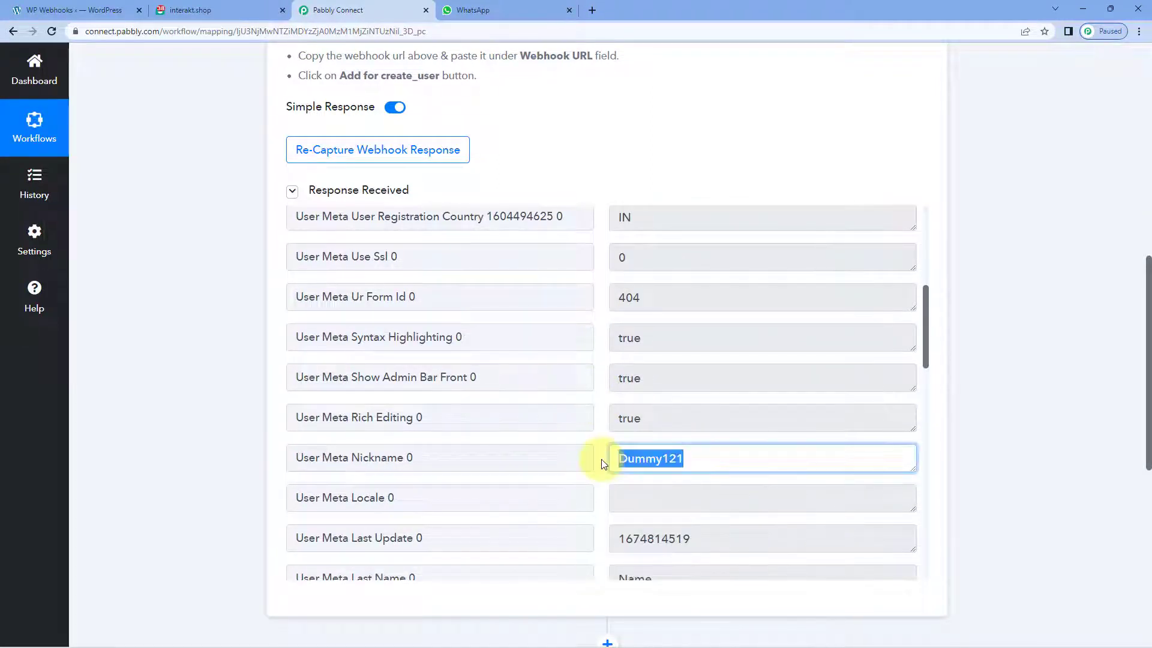
pyautogui.click(596, 407)
pyautogui.scroll(-1, 598, 411)
pyautogui.scroll(-6, 598, 411)
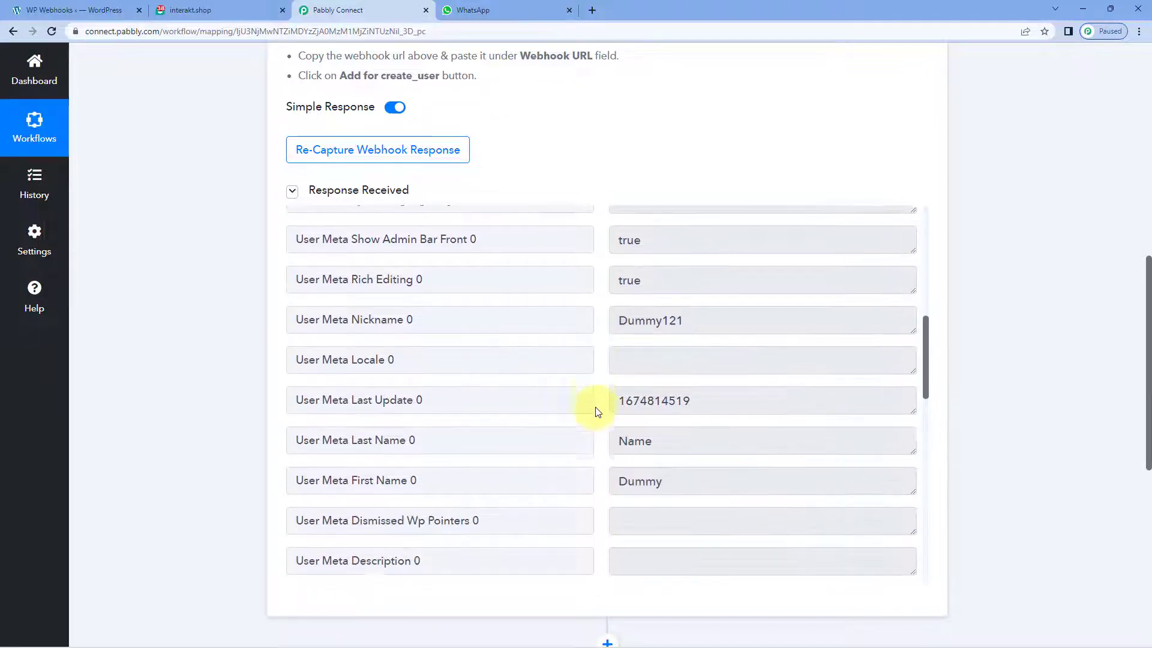
pyautogui.moveTo(691, 325); pyautogui.dragTo(534, 324)
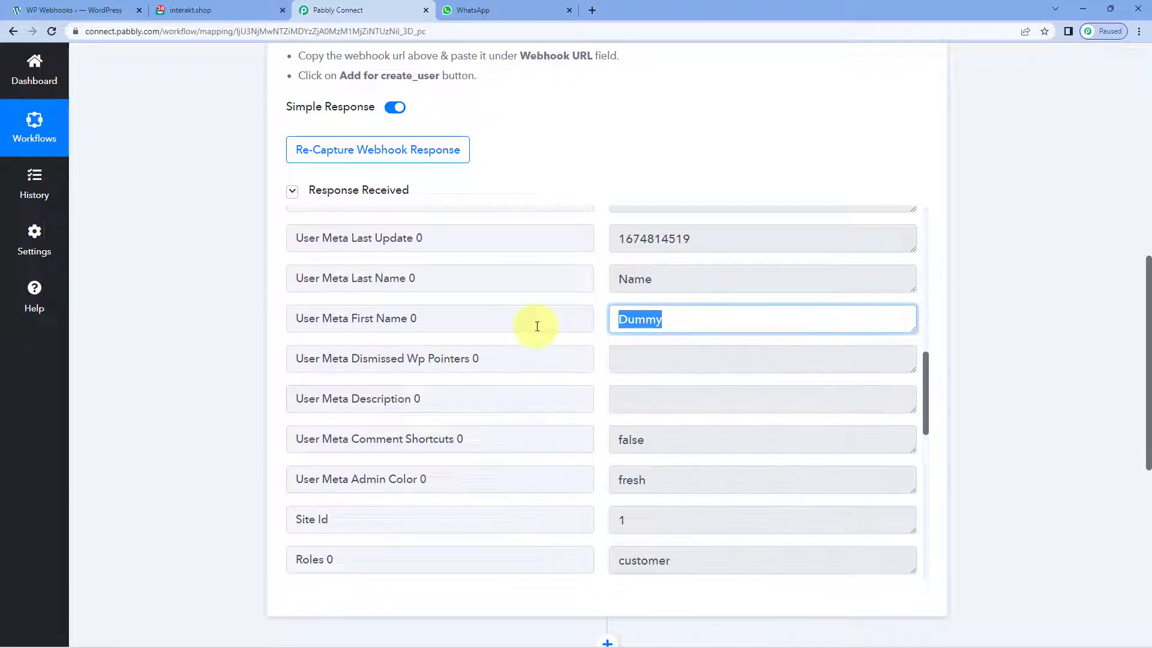
pyautogui.scroll(-5, 609, 342)
pyautogui.scroll(-2, 606, 339)
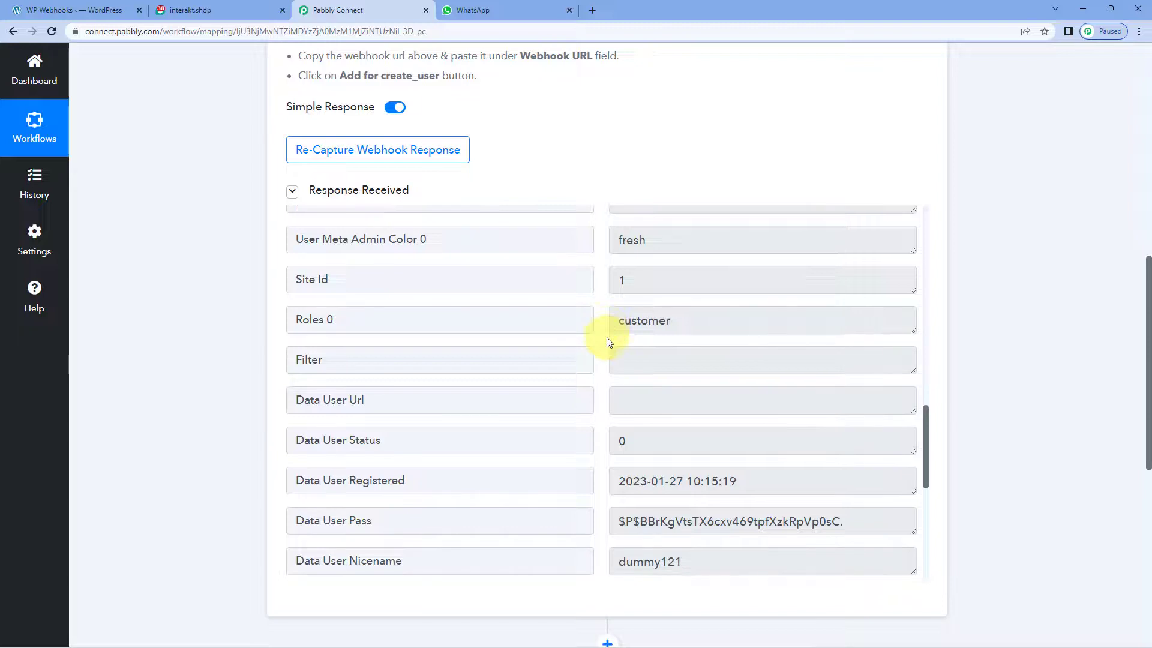
pyautogui.scroll(-2, 607, 345)
pyautogui.scroll(-3, 606, 348)
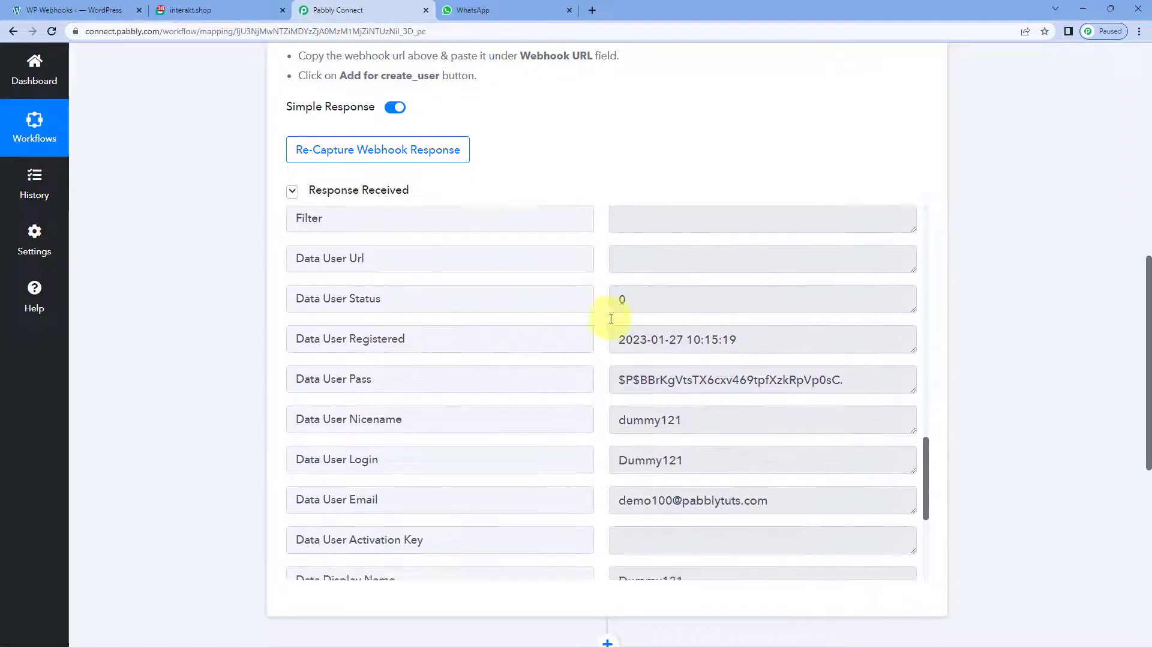
pyautogui.moveTo(789, 398); pyautogui.dragTo(586, 398)
pyautogui.scroll(-3, 586, 396)
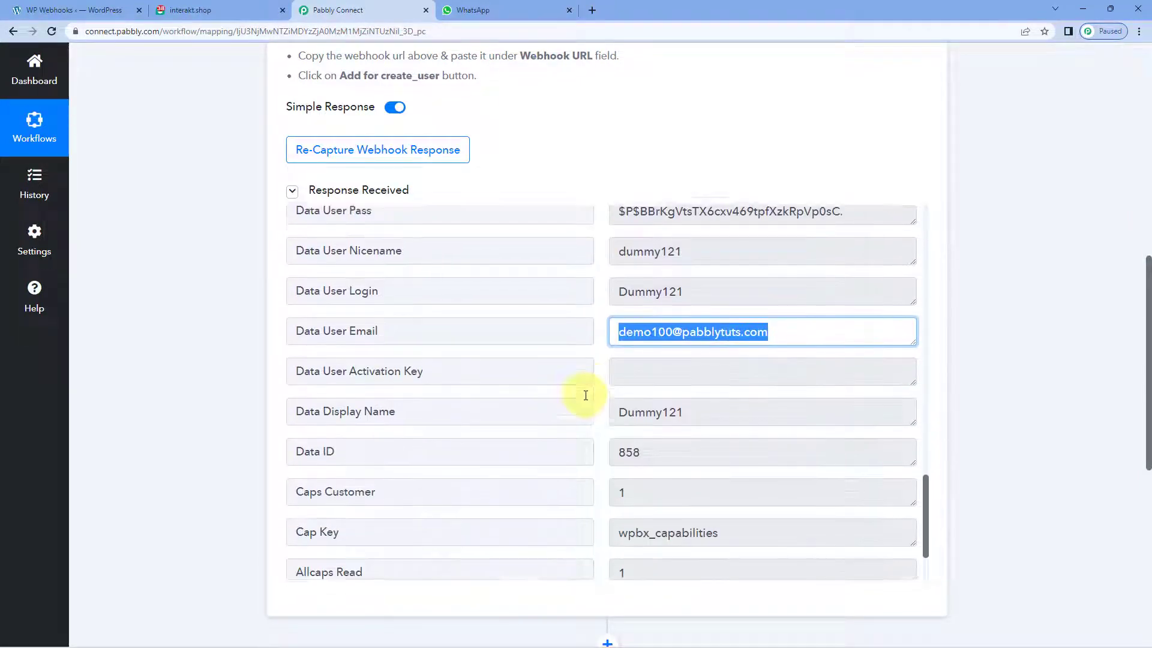
pyautogui.scroll(10, 587, 393)
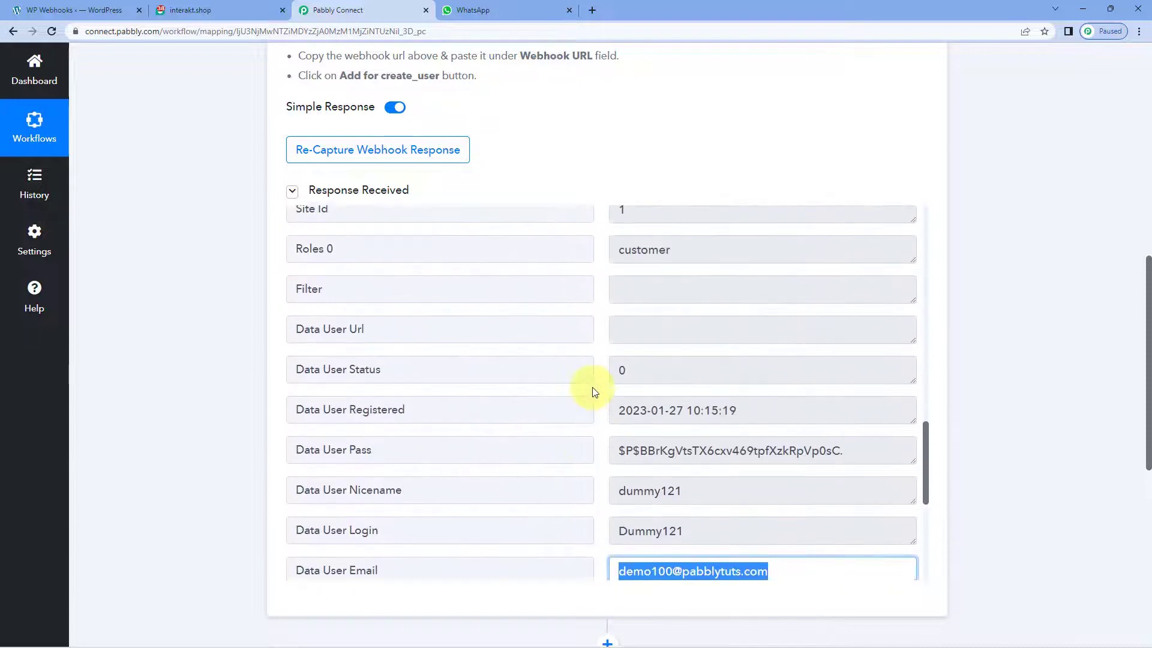
pyautogui.scroll(3, 600, 390)
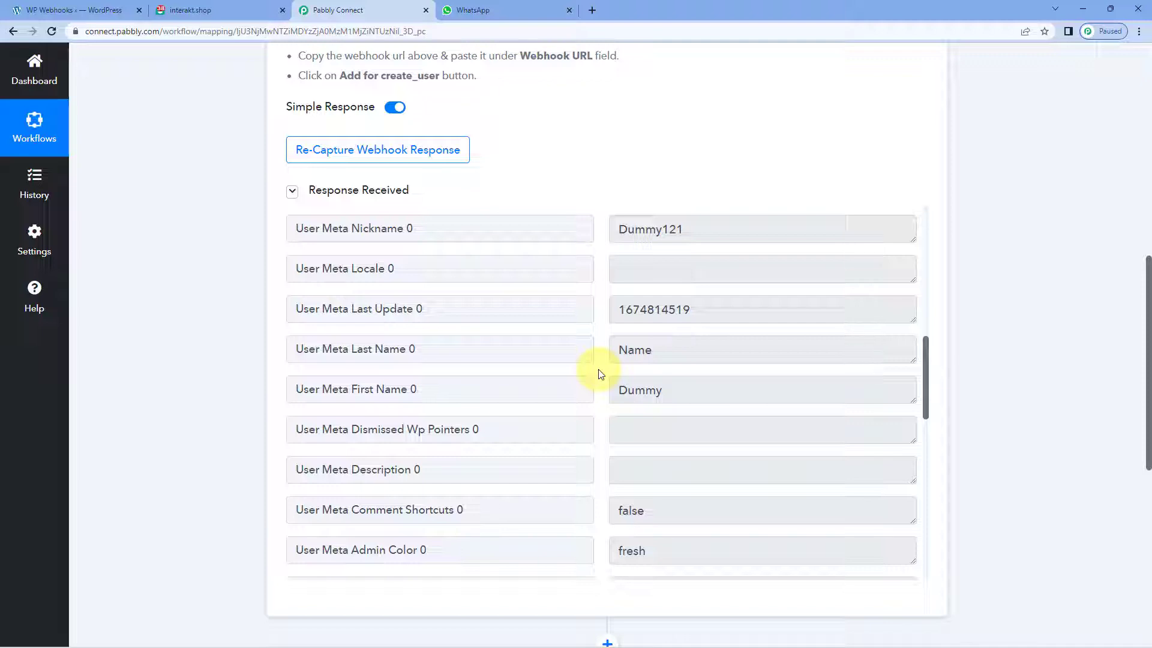
pyautogui.scroll(-8, 204, 345)
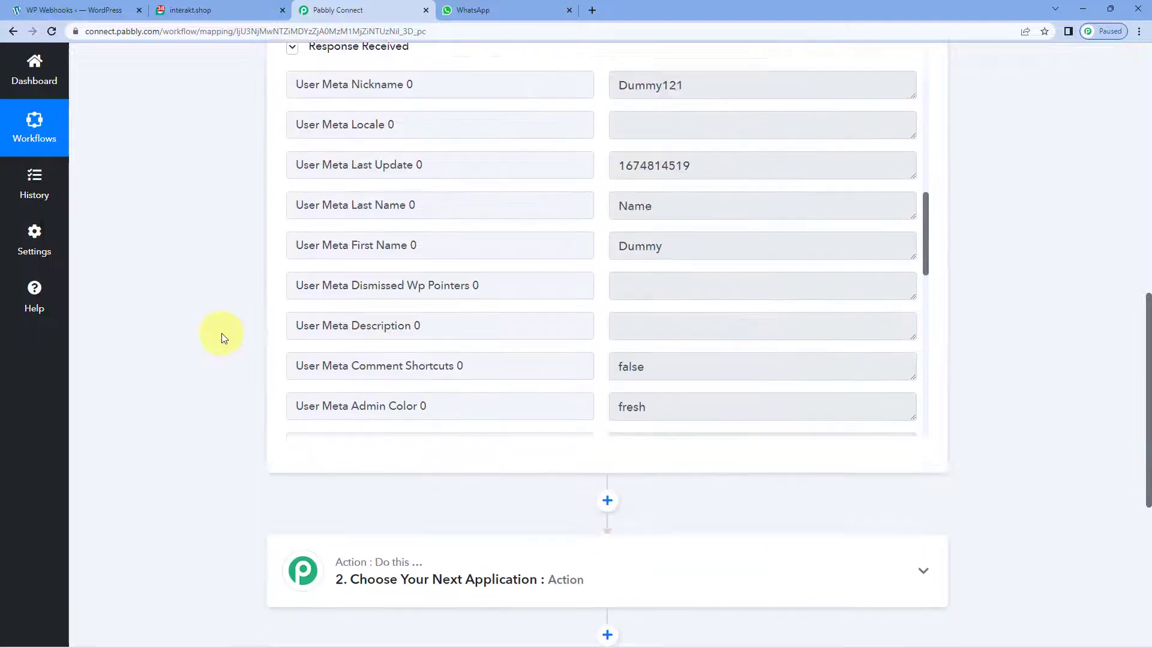
# Choose Interakt as the next action's app.
pyautogui.click(436, 212)
pyautogui.scroll(-1, 193, 291)
pyautogui.click(364, 250)
pyautogui.write('Inte')
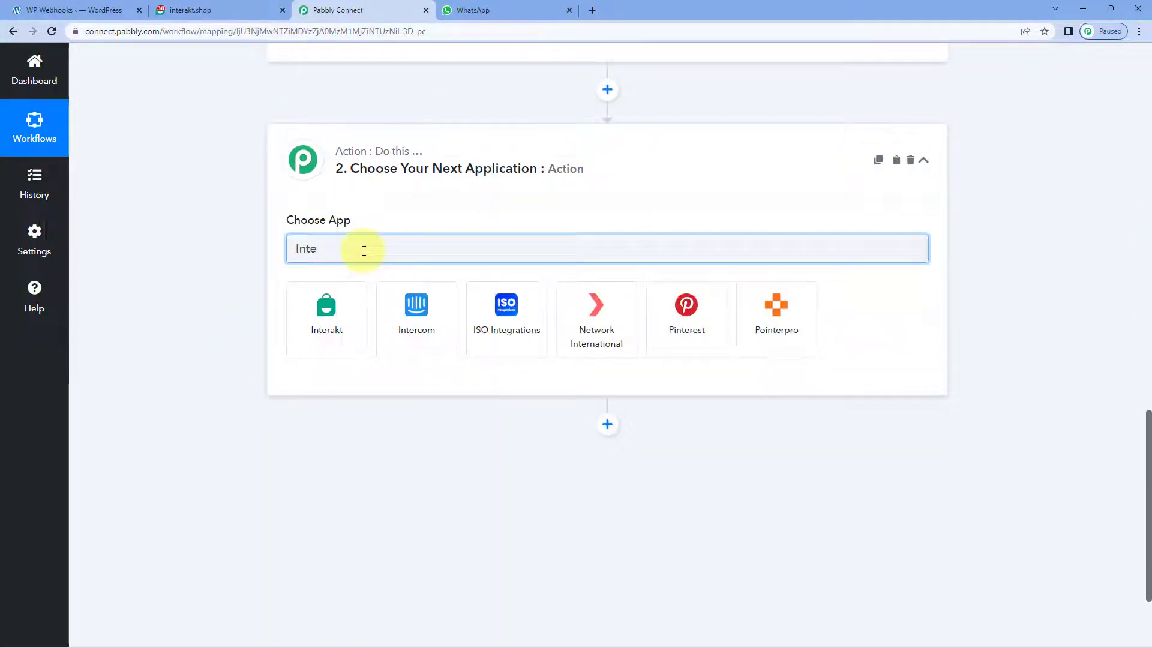
pyautogui.click(336, 312)
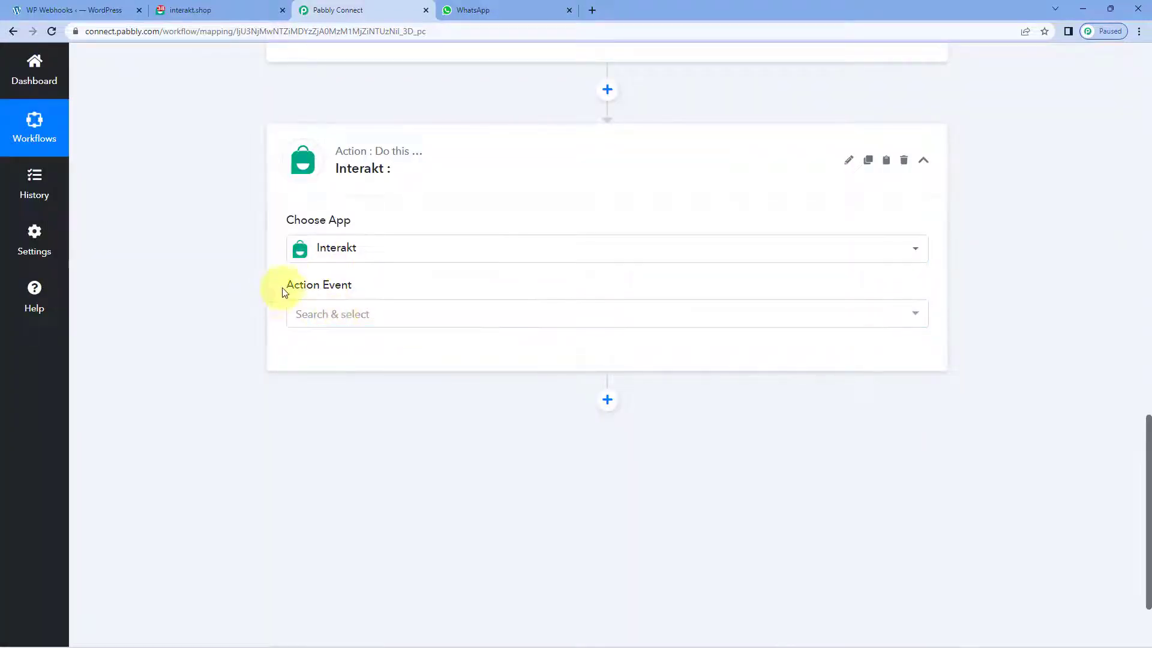
# Pick the Send WhatsApp Template Message event and begin adding a new Interakt connection.
pyautogui.click(399, 316)
pyautogui.scroll(-1, 279, 304)
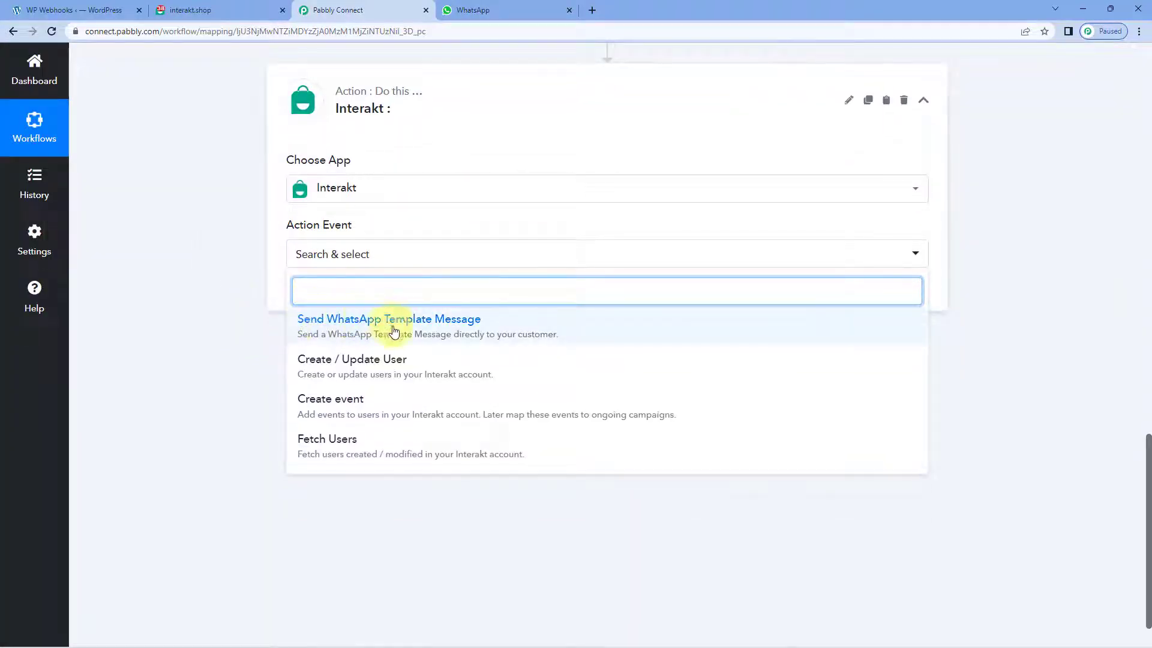
pyautogui.click(439, 324)
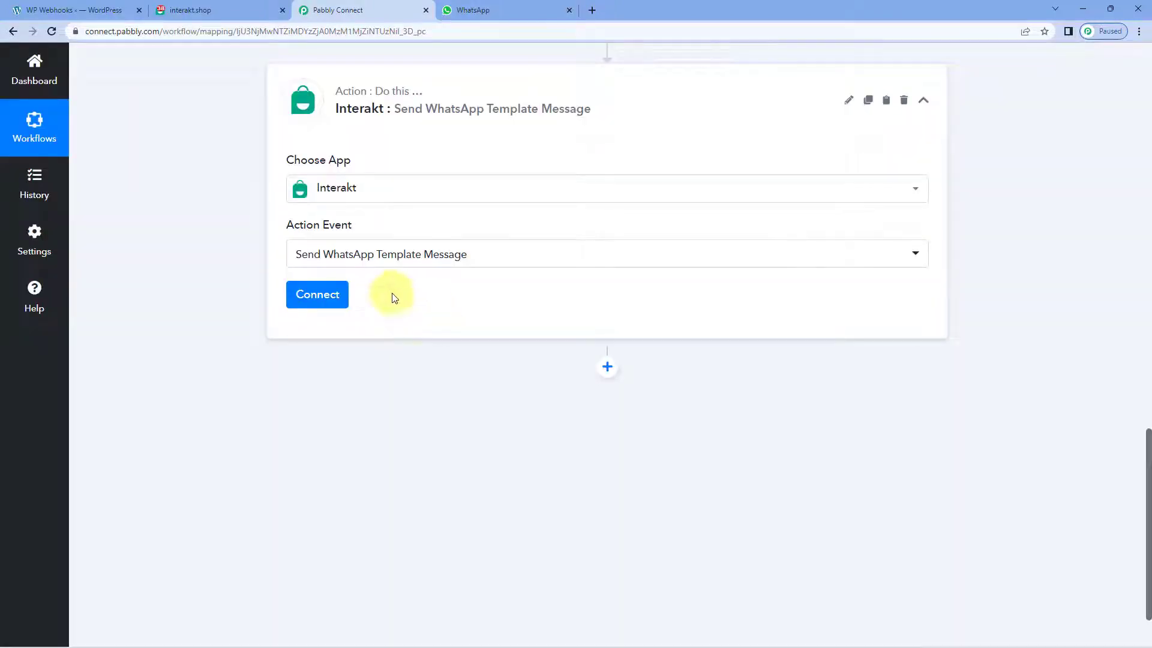
pyautogui.click(329, 302)
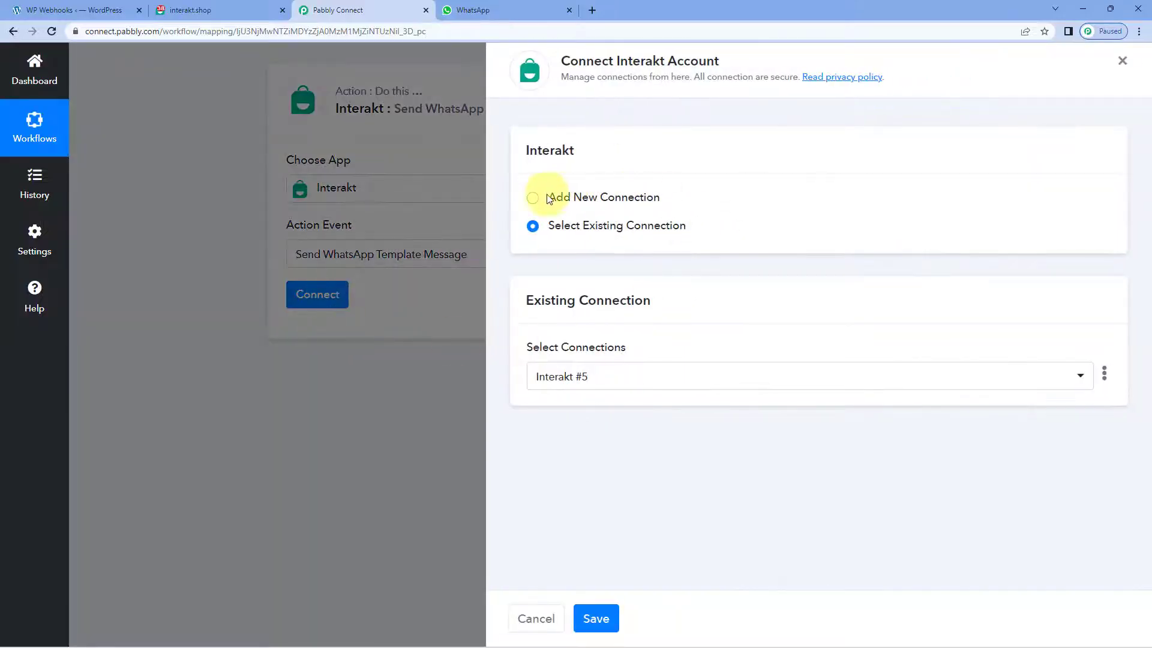
pyautogui.click(533, 198)
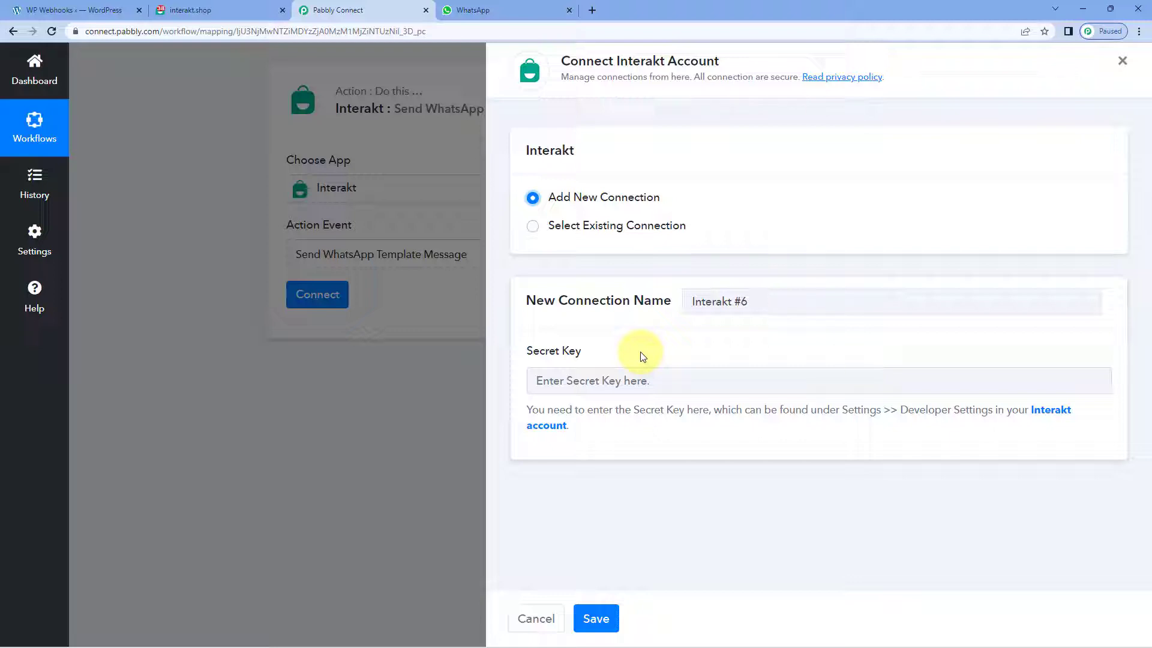
# Copy the Secret Key from Interakt's Settings > Developer Setting, then return to Pabbly Connect.
pyautogui.click(246, 12)
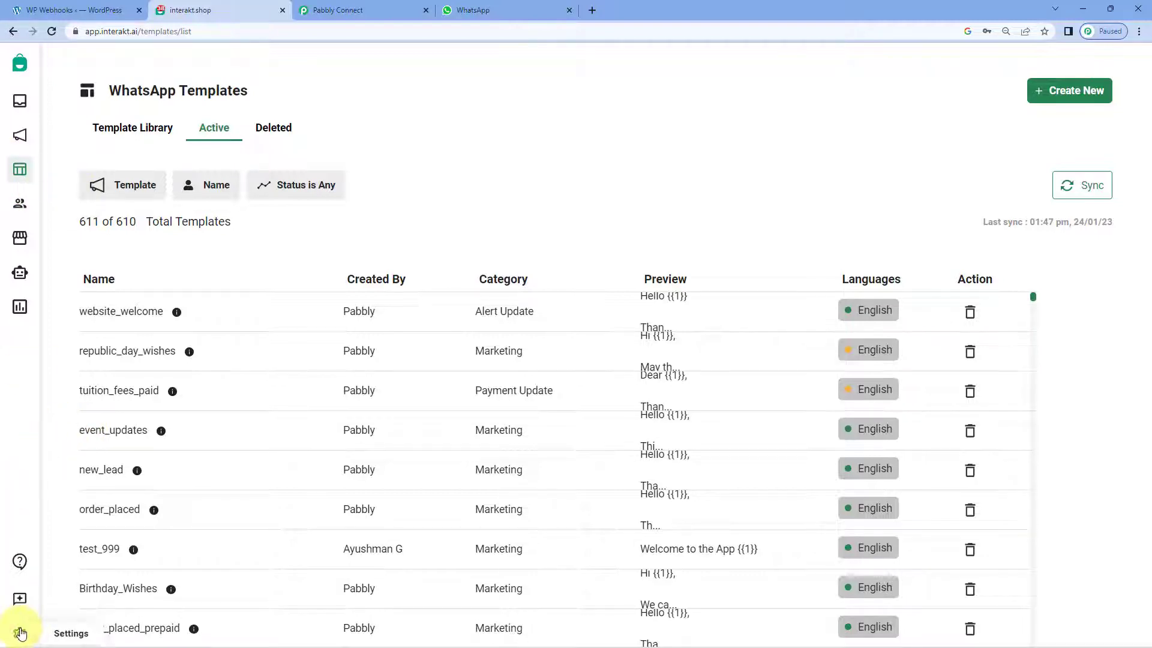
pyautogui.click(20, 633)
pyautogui.click(71, 533)
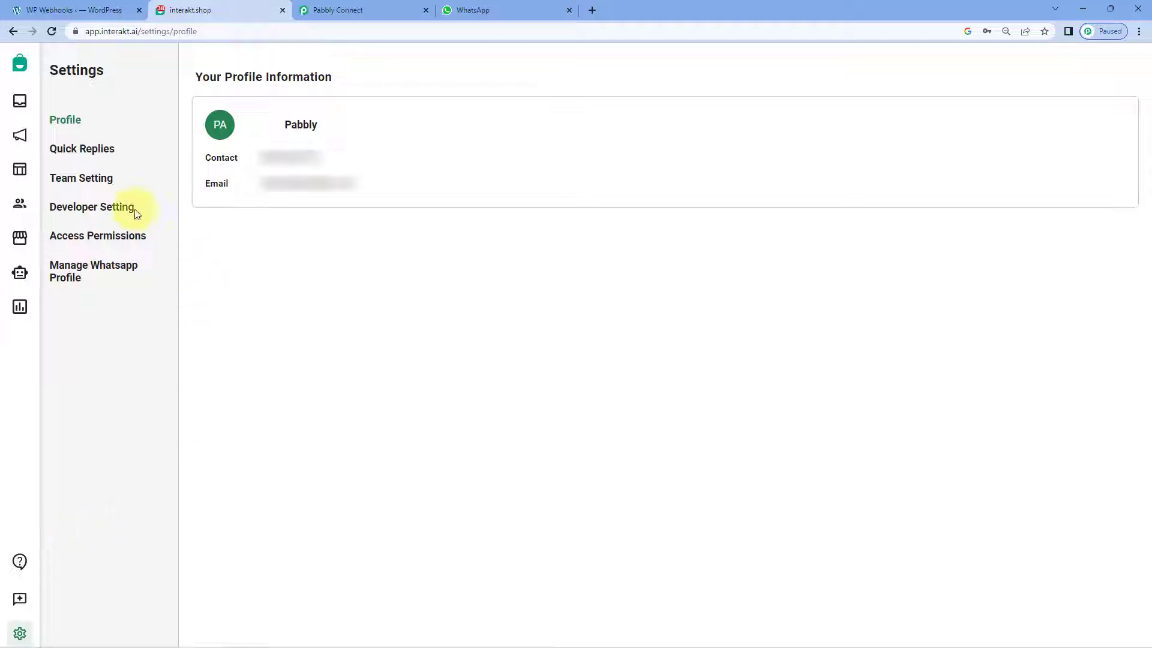
pyautogui.click(111, 213)
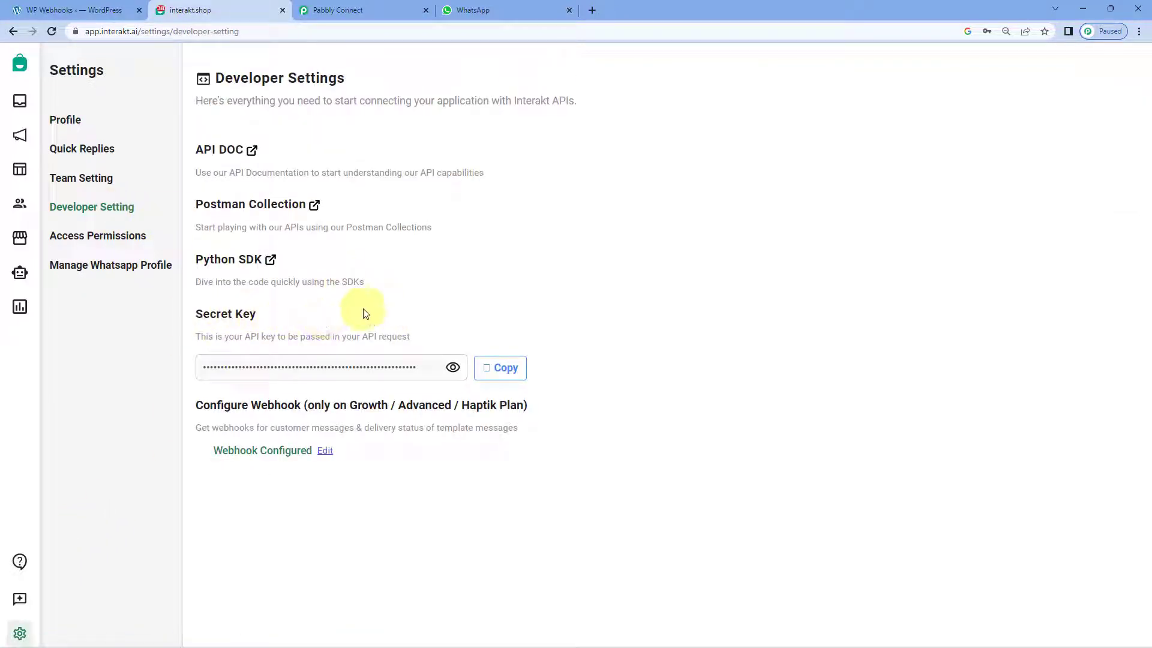
pyautogui.click(514, 369)
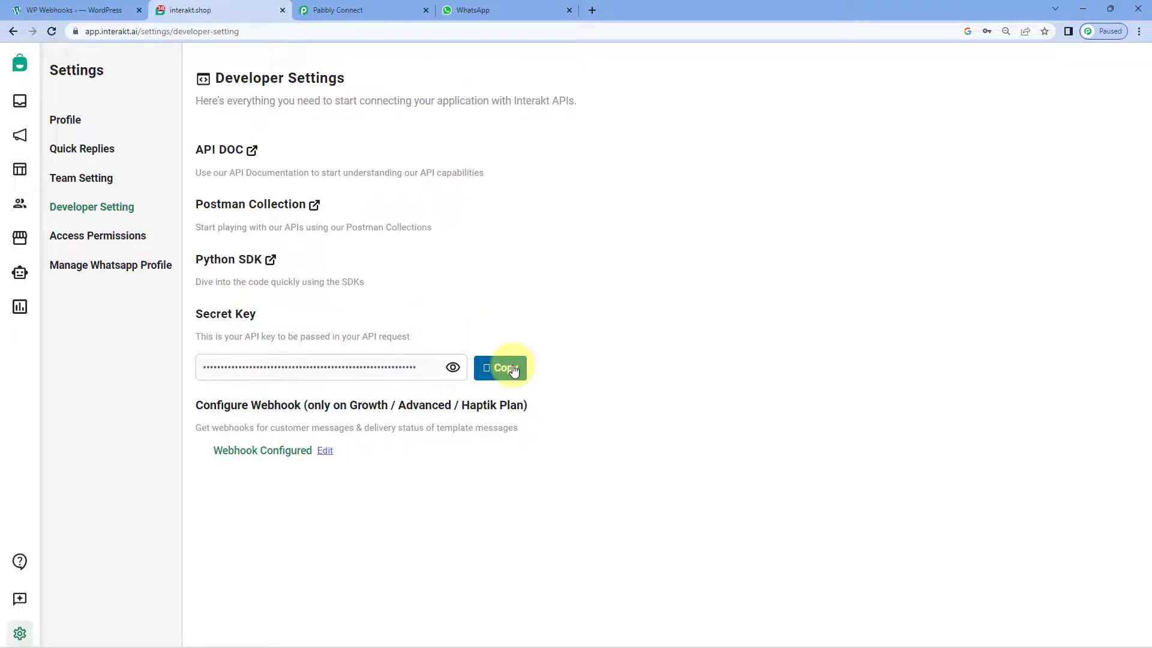
pyautogui.click(344, 10)
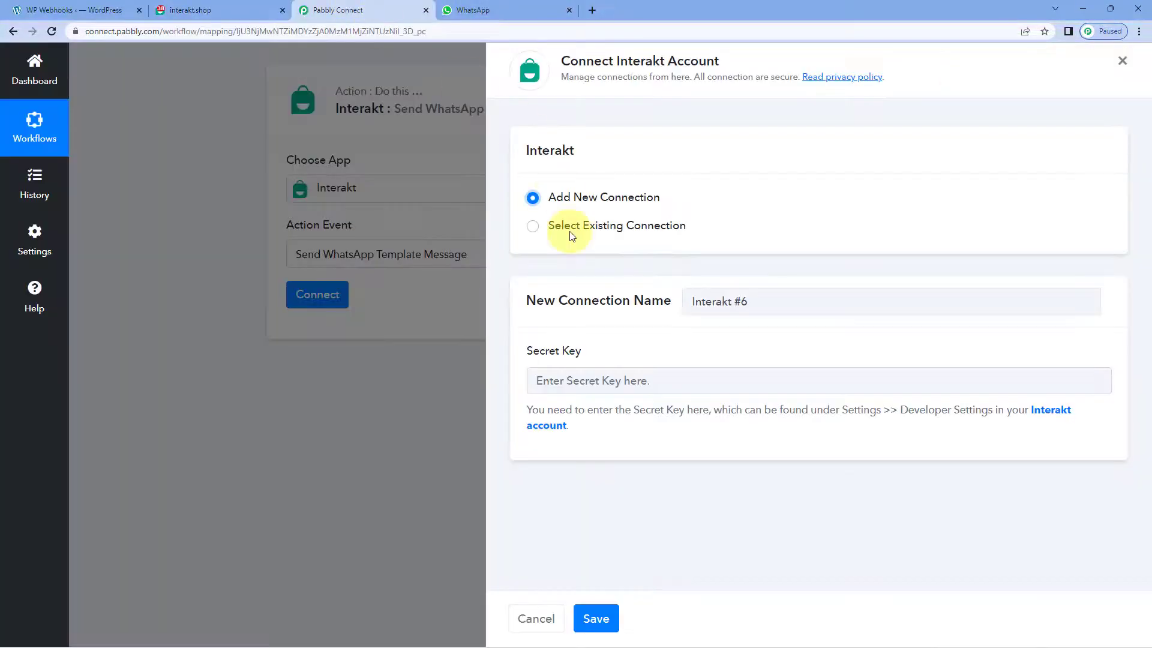
# Paste the Interakt secret key into the connection form and save it.
pyautogui.click(588, 382)
pyautogui.rightClick(588, 381)
pyautogui.click(635, 480)
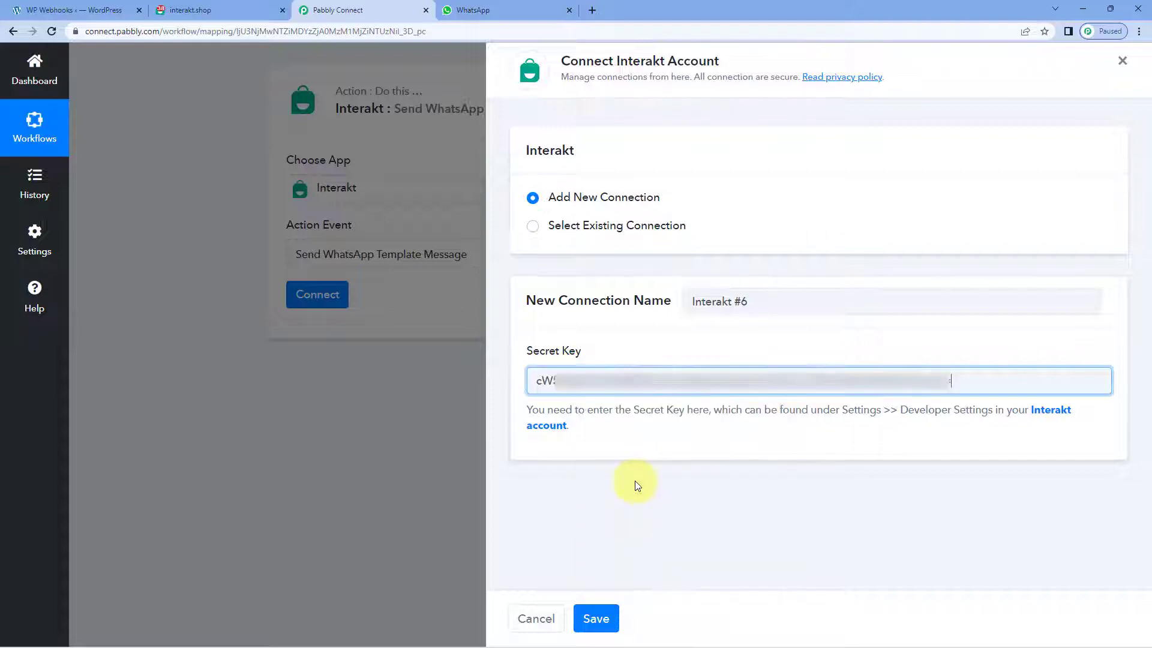
pyautogui.click(595, 619)
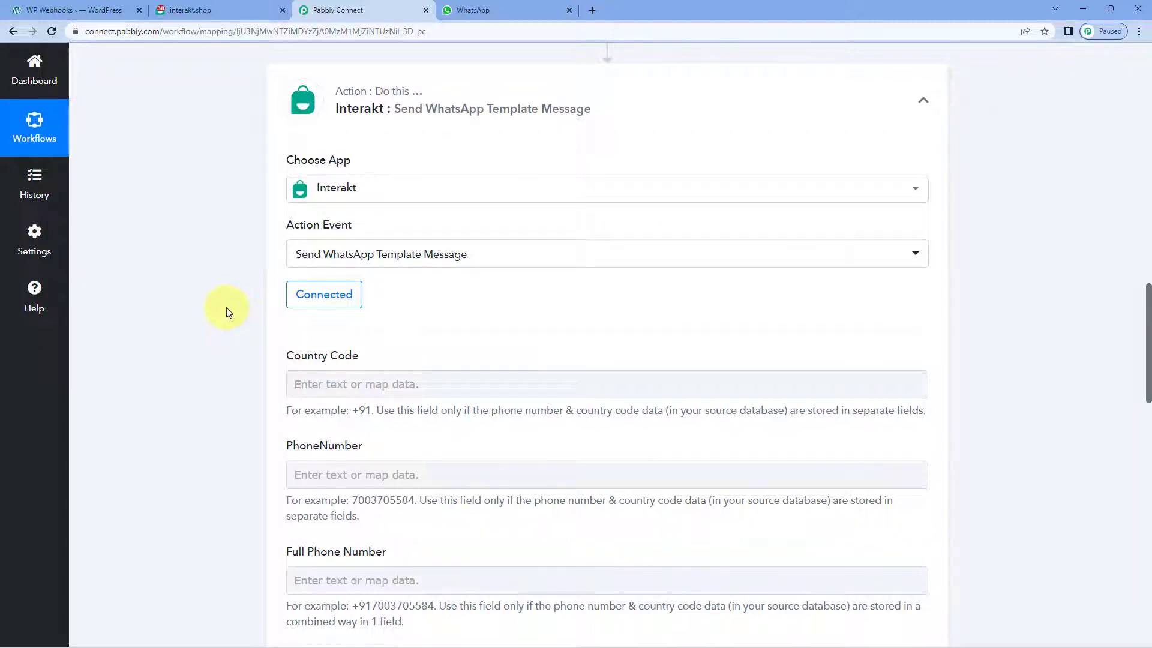
# Review the Country Code and PhoneNumber fields and the example phone number format.
pyautogui.scroll(-3, 226, 307)
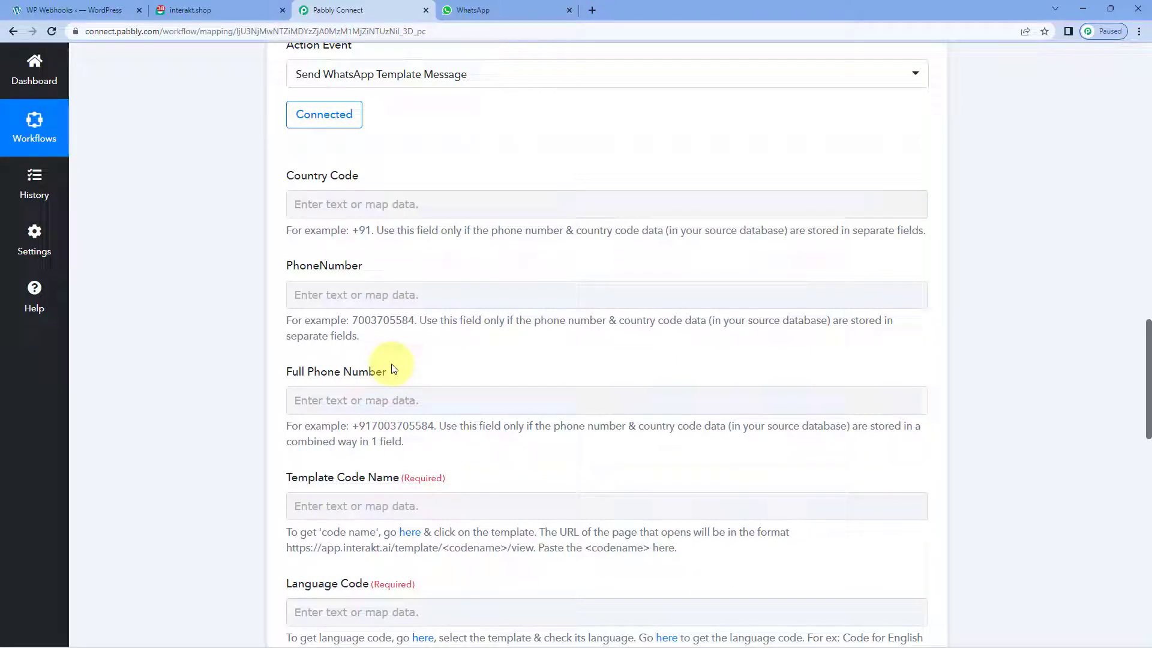
pyautogui.click(320, 211)
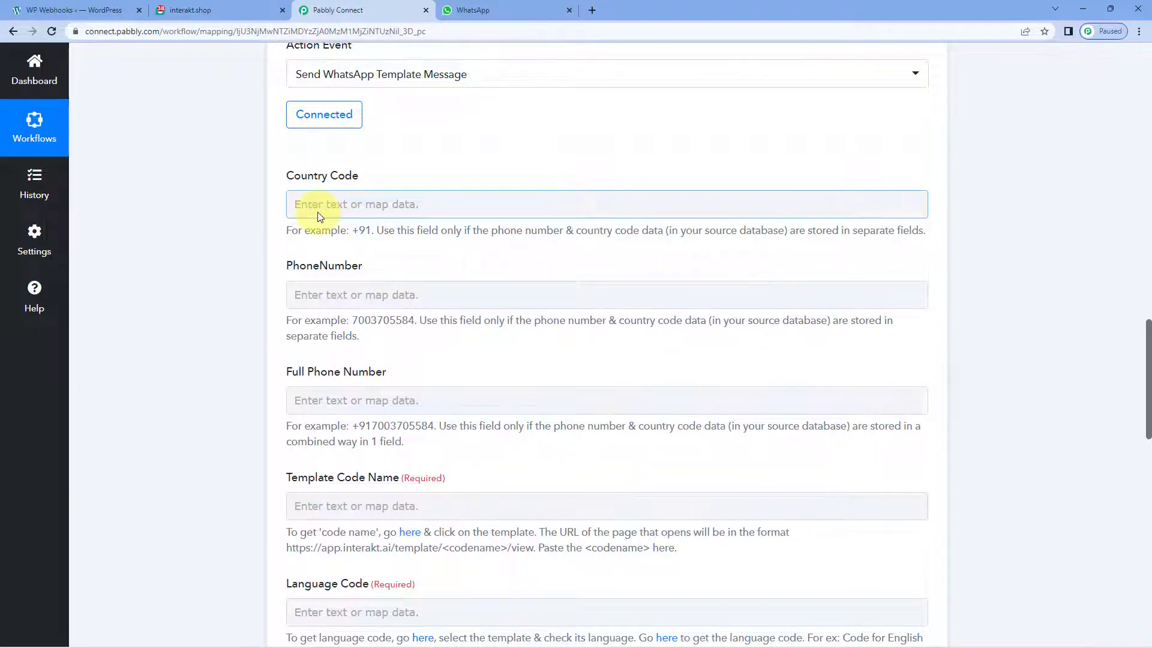
pyautogui.click(314, 291)
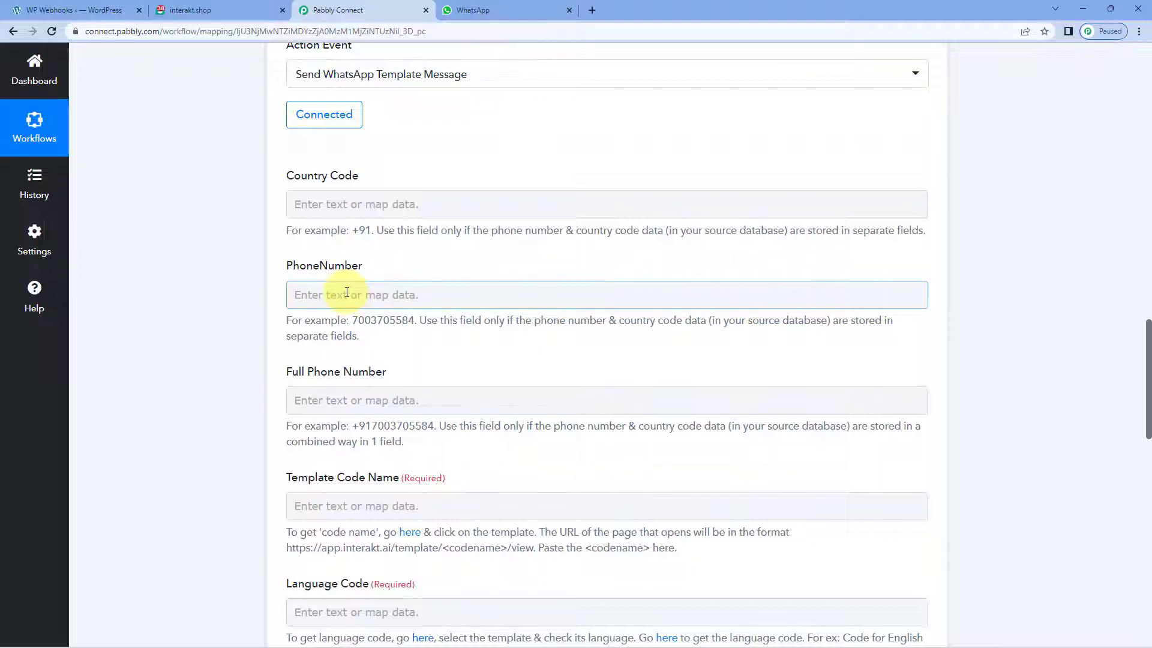
pyautogui.click(425, 356)
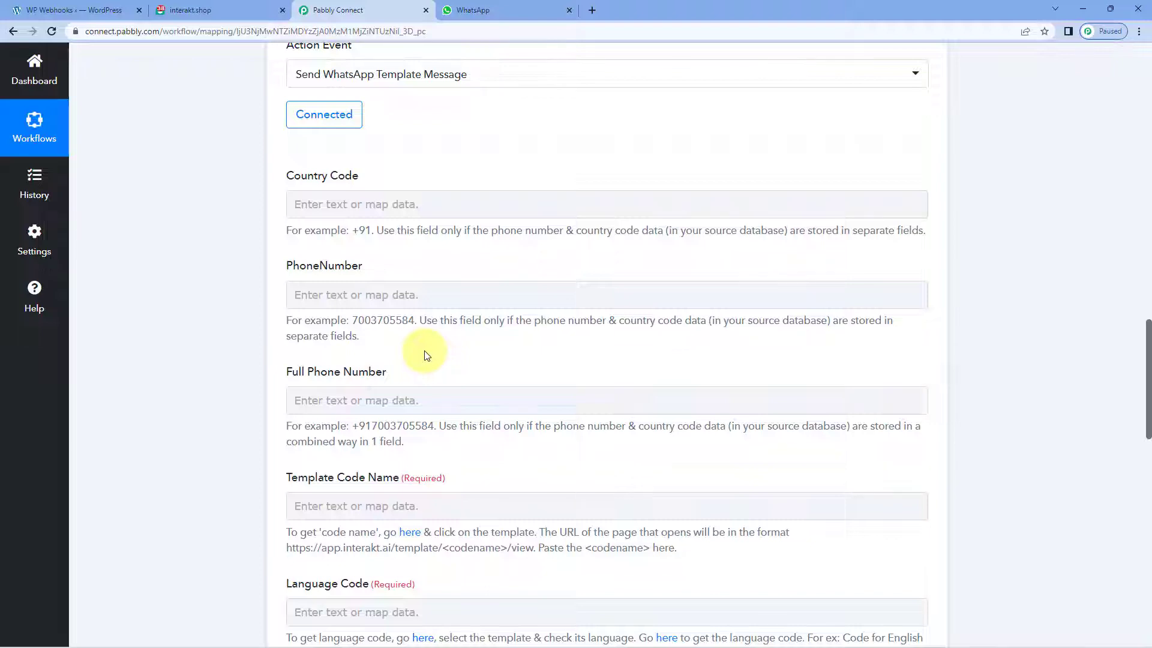
pyautogui.moveTo(353, 426); pyautogui.dragTo(443, 439)
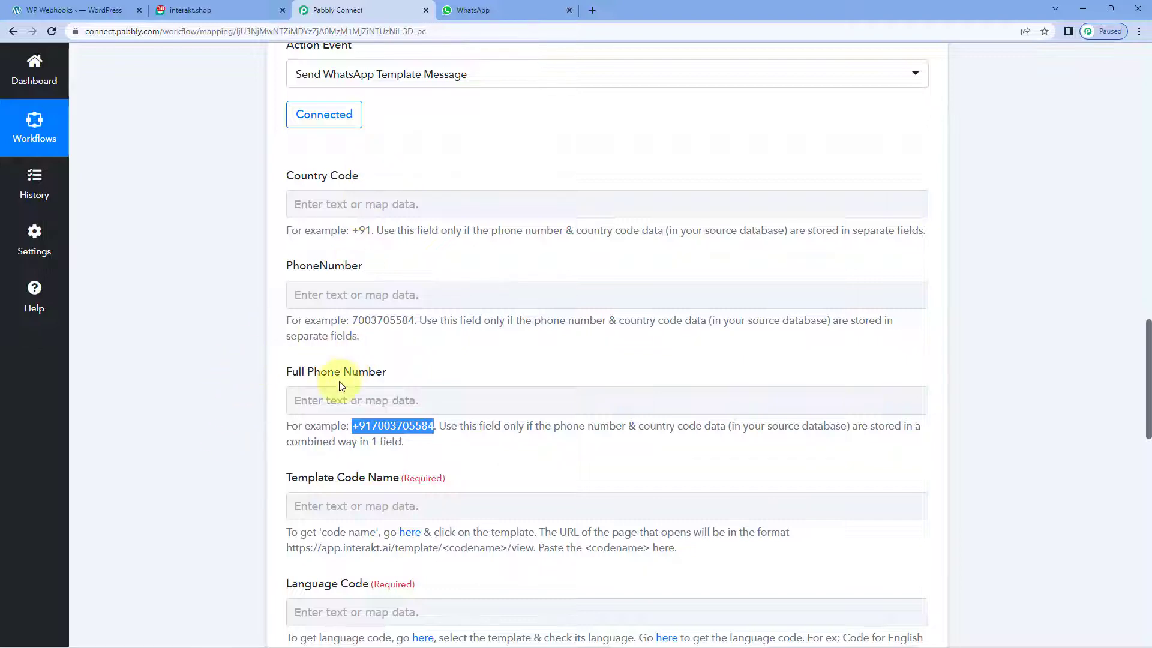
# Inspect the captured registration phone number value in the WordPress trigger data.
pyautogui.click(376, 402)
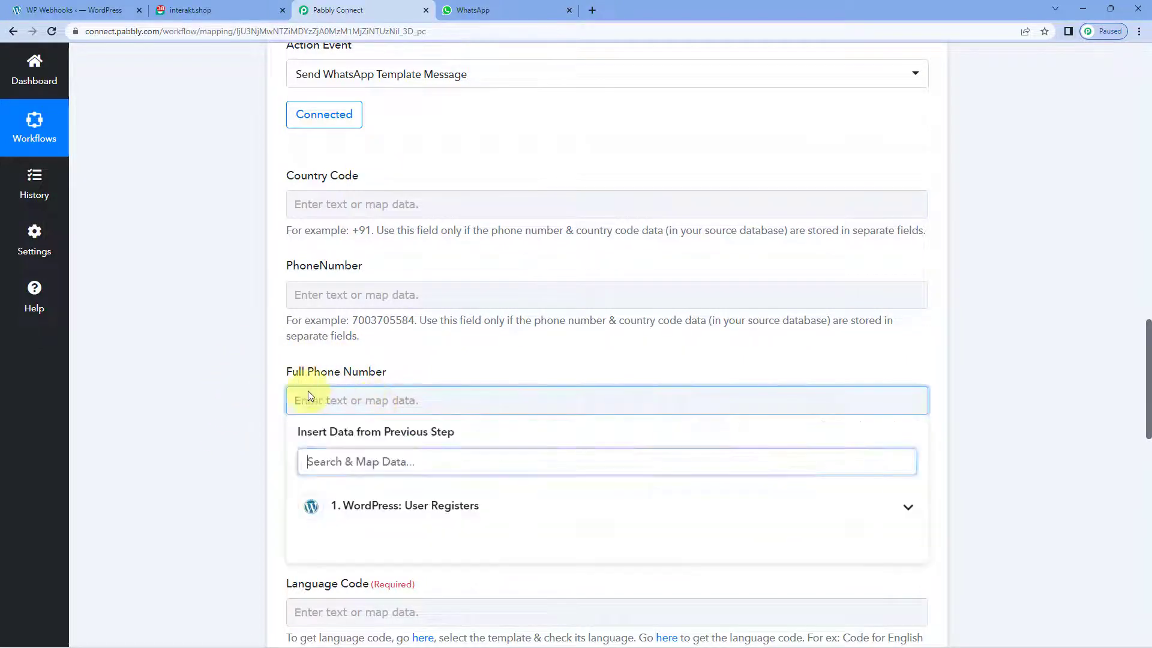
pyautogui.click(911, 367)
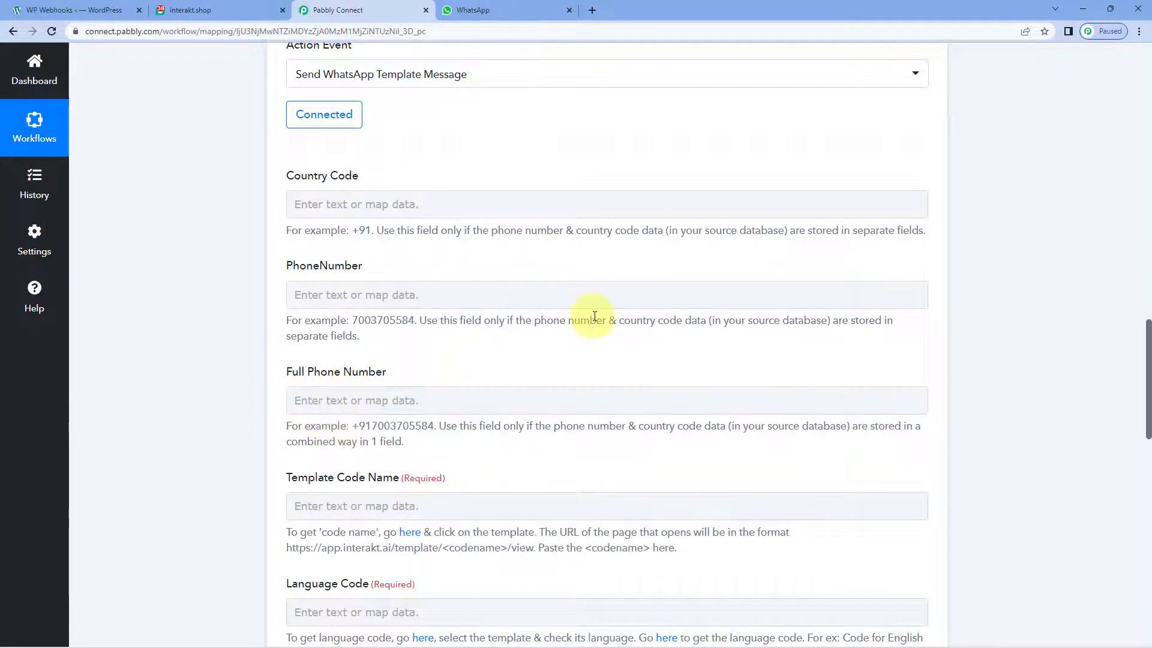
pyautogui.scroll(13, 594, 316)
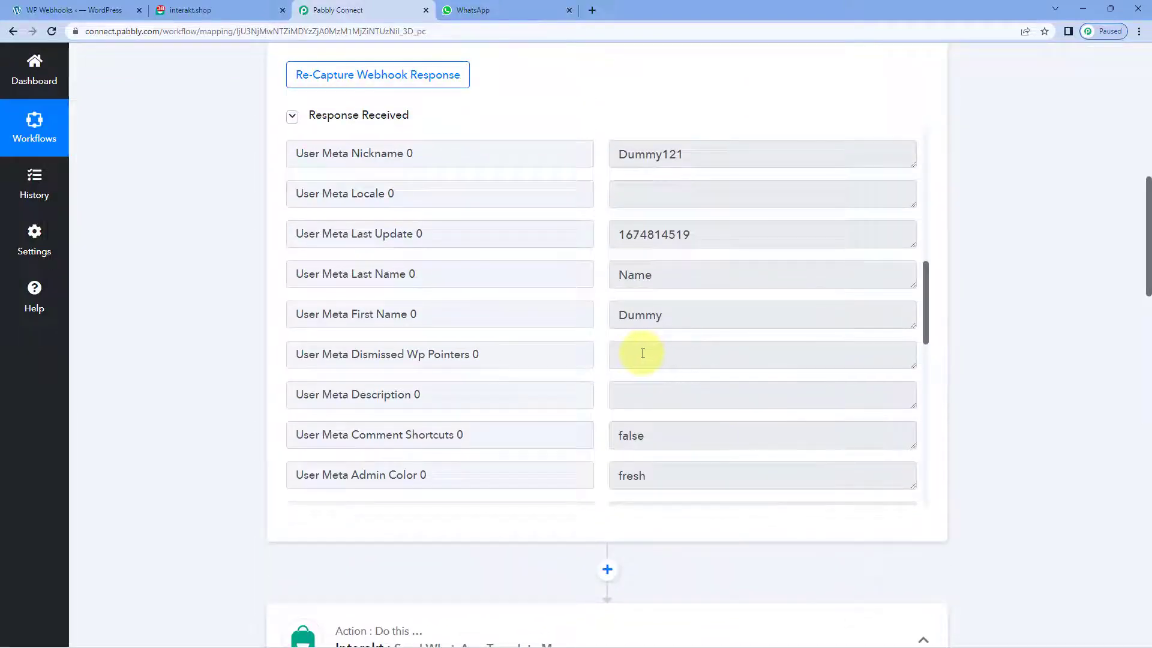
pyautogui.scroll(9, 643, 353)
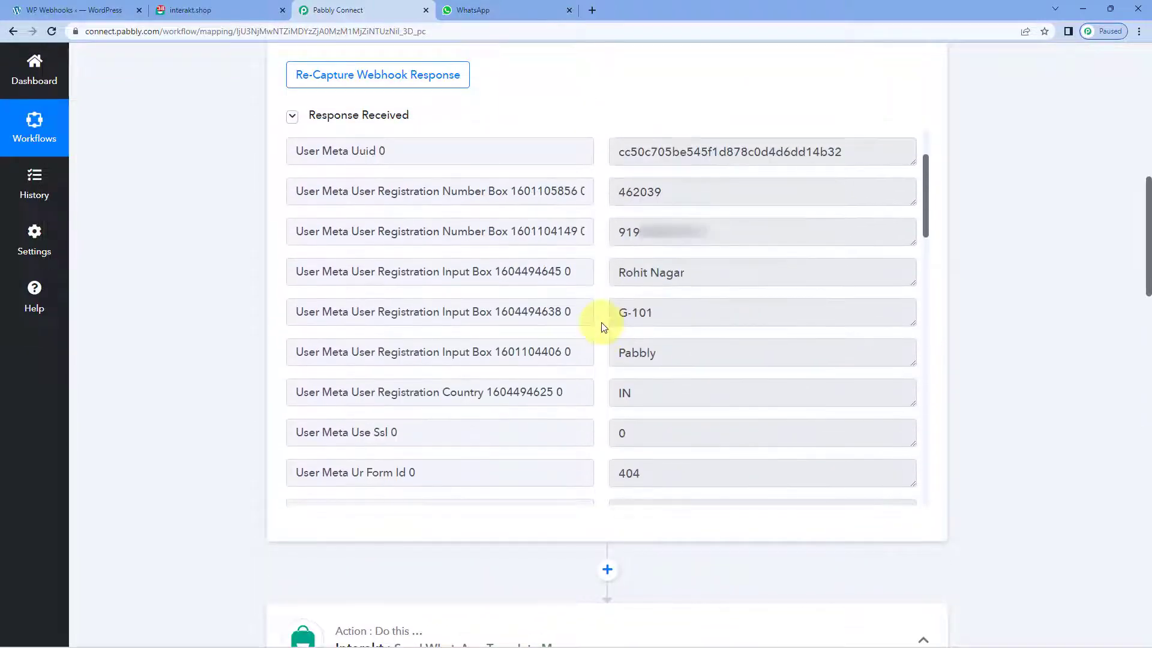
pyautogui.moveTo(720, 230); pyautogui.dragTo(617, 233)
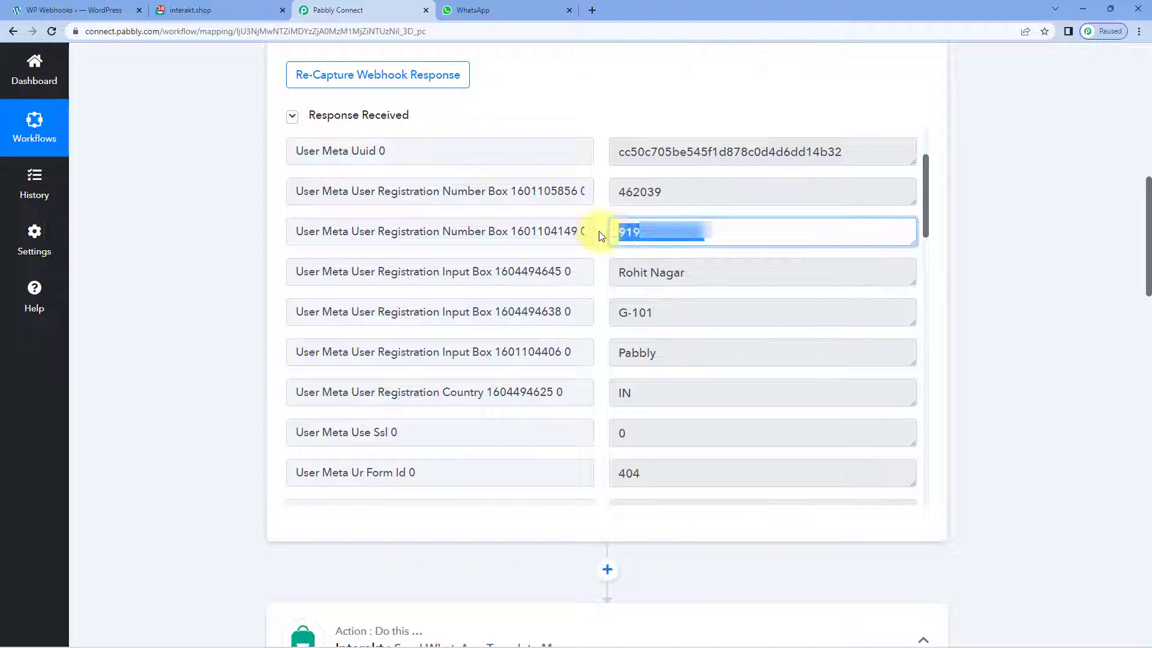
pyautogui.click(600, 232)
pyautogui.scroll(-13, 216, 318)
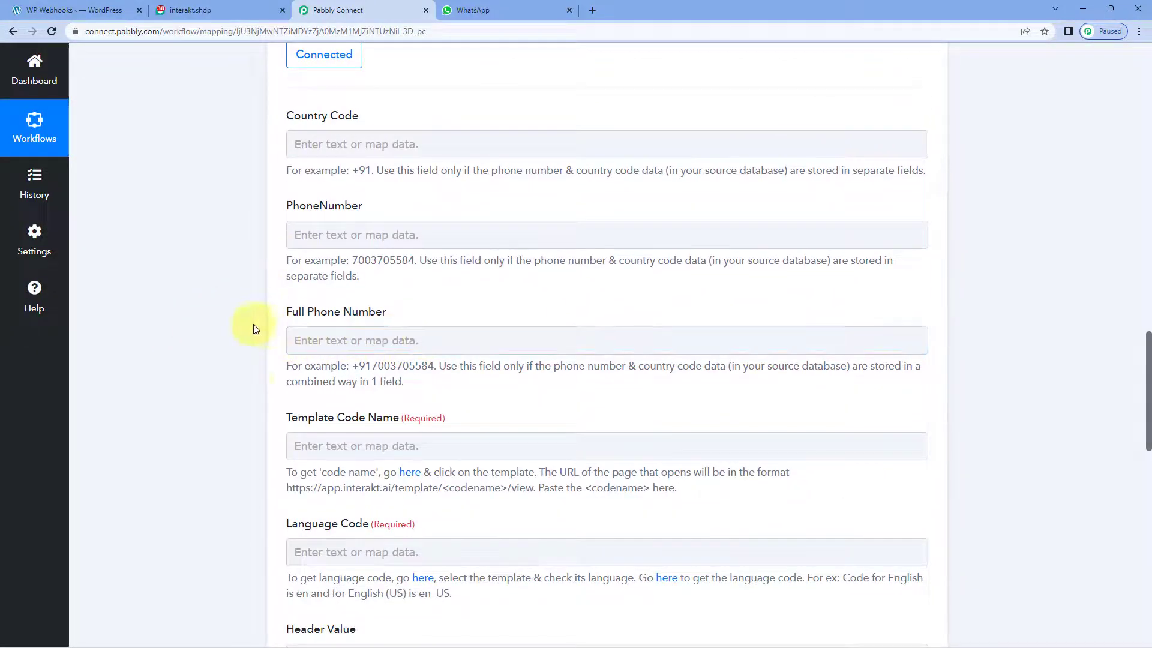
pyautogui.scroll(-1, 251, 328)
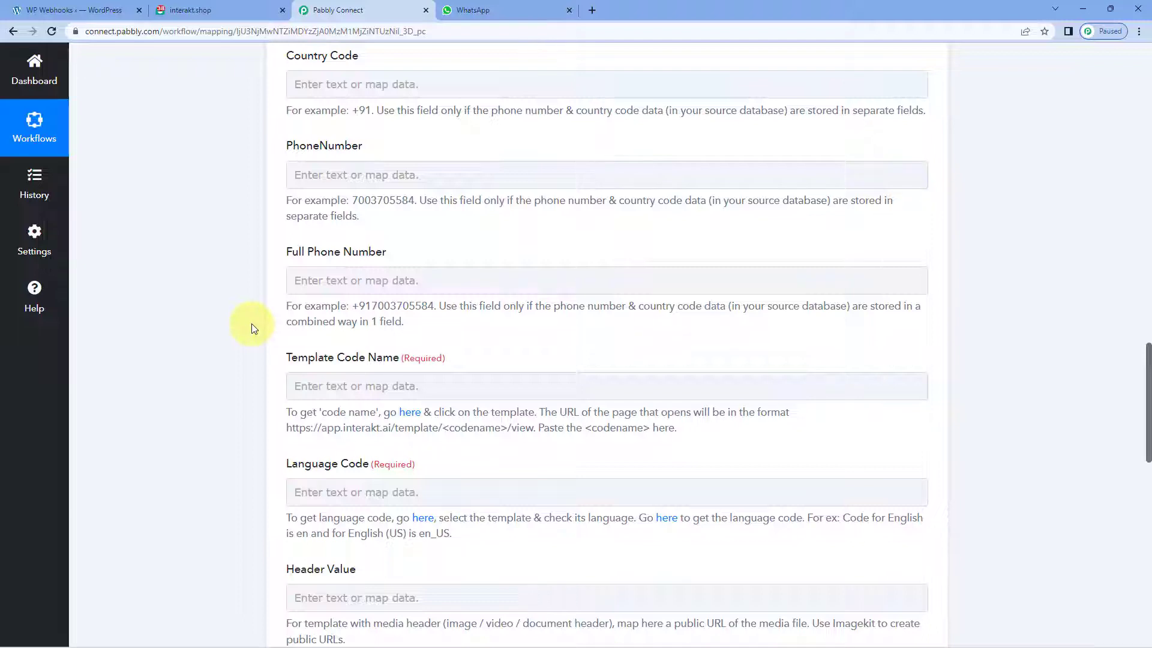
pyautogui.scroll(-1, 251, 327)
# Map WordPress Registration Number Box into Full Phone Number, prefixed with '+'.
pyautogui.click(404, 217)
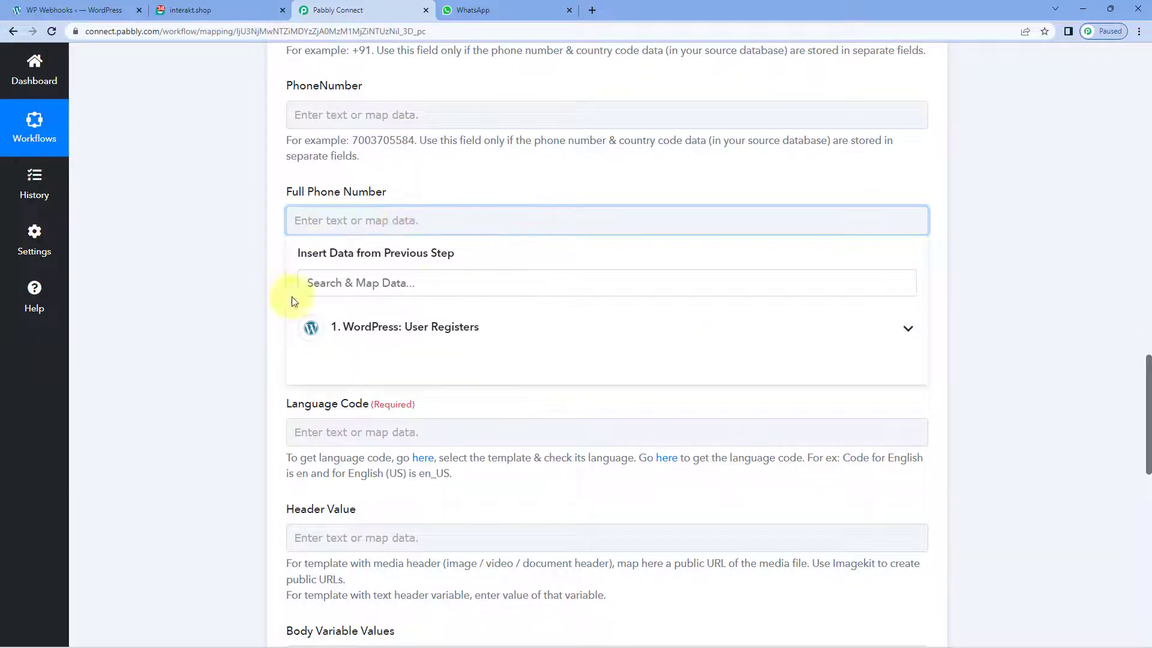
pyautogui.click(474, 329)
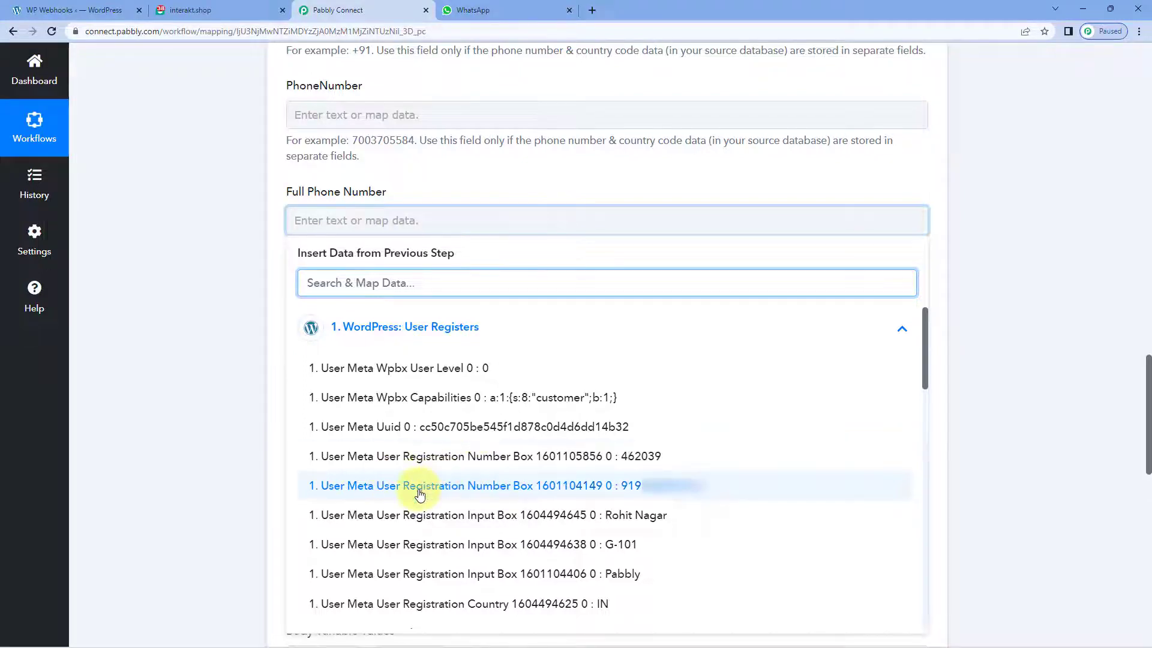
pyautogui.click(585, 485)
pyautogui.click(247, 283)
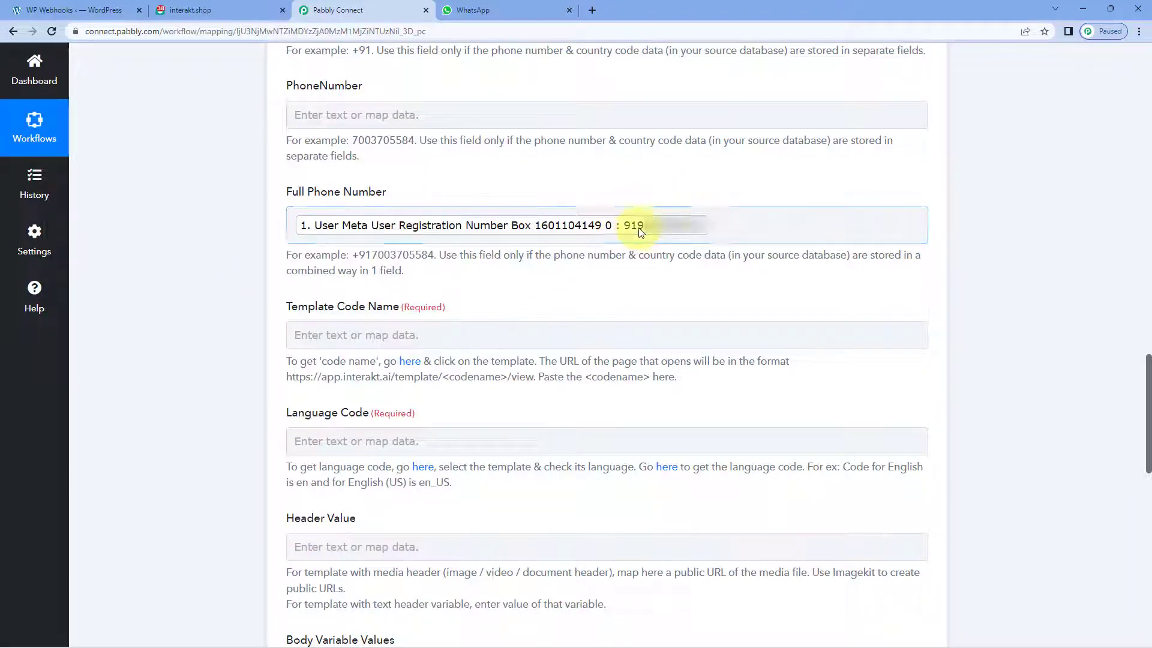
pyautogui.click(291, 225)
pyautogui.write('+')
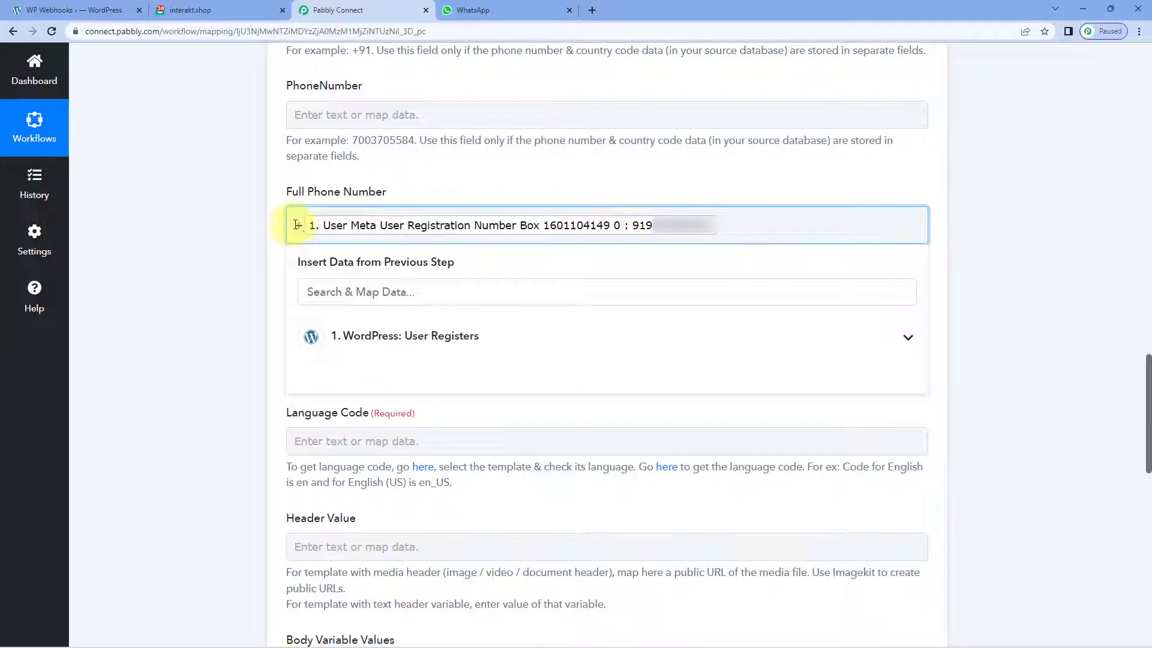
pyautogui.click(267, 232)
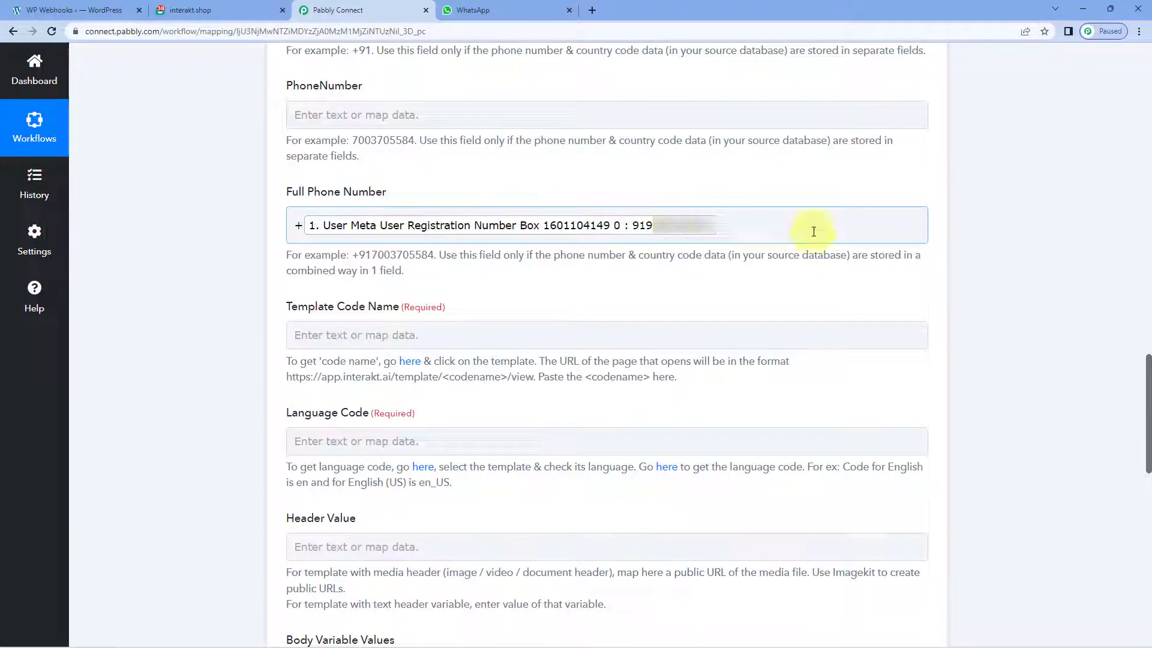
pyautogui.click(675, 202)
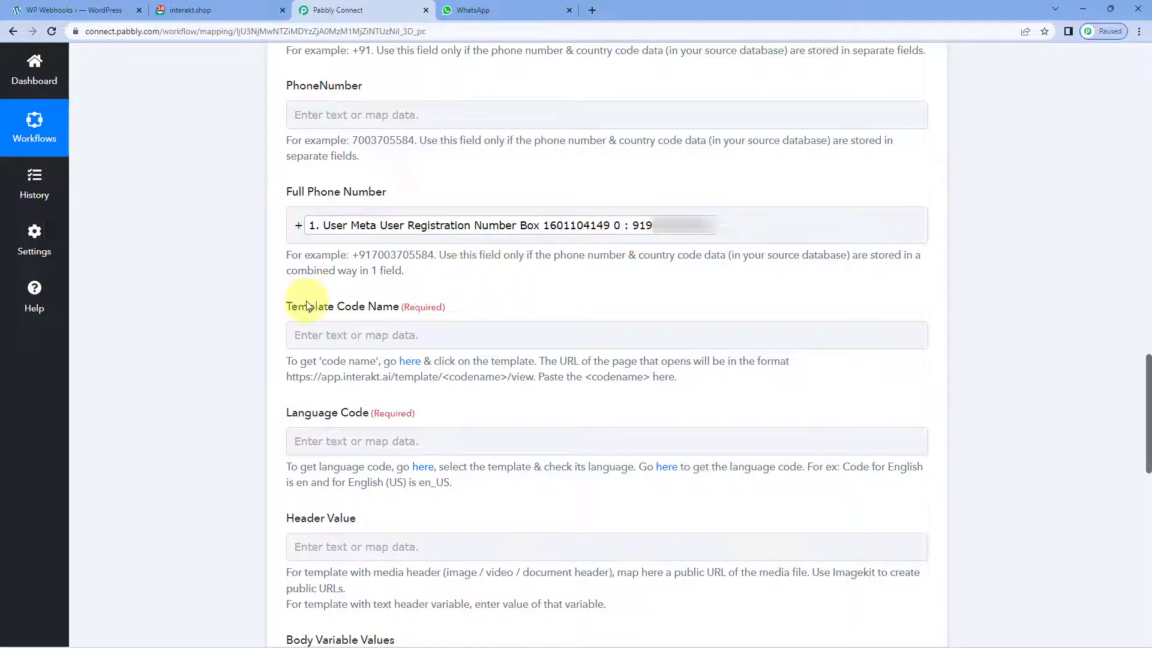
pyautogui.scroll(-4, 261, 266)
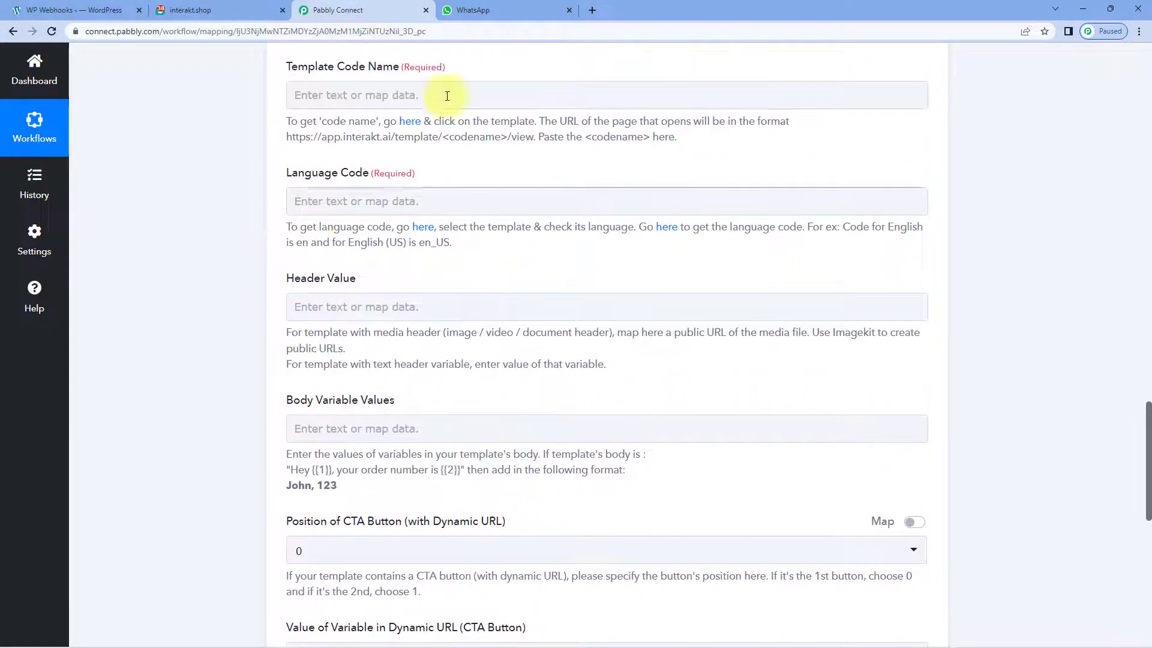
pyautogui.click(496, 105)
pyautogui.click(527, 65)
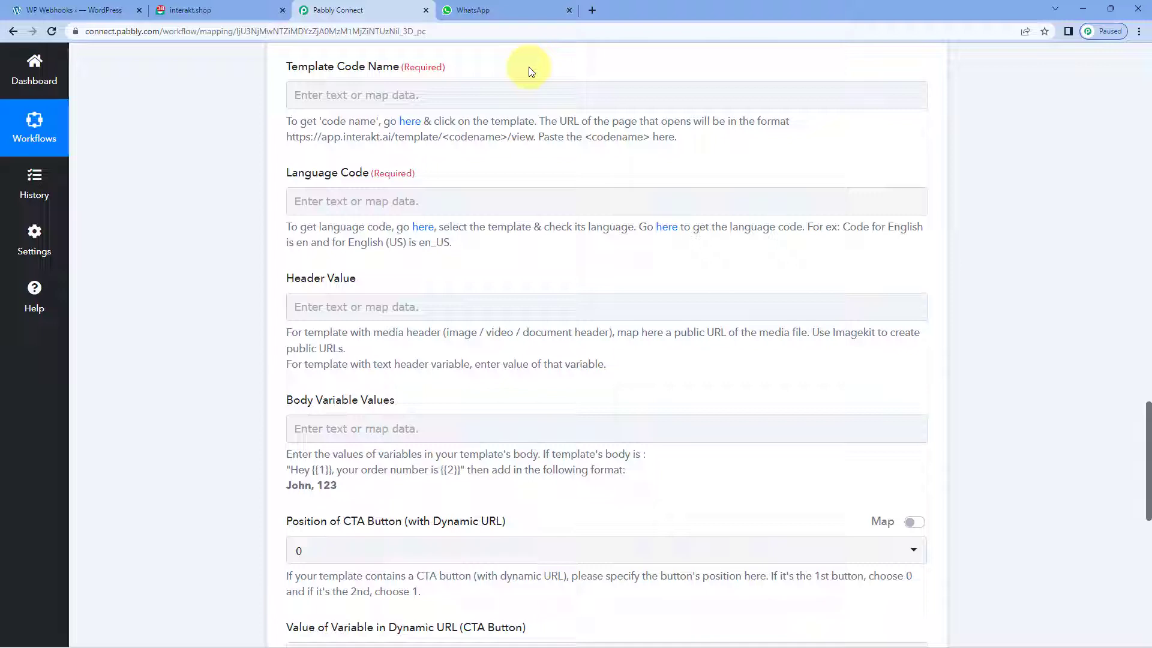
# Copy the code name website_welcome_dk from the Interakt website_welcome template's page address.
pyautogui.click(221, 7)
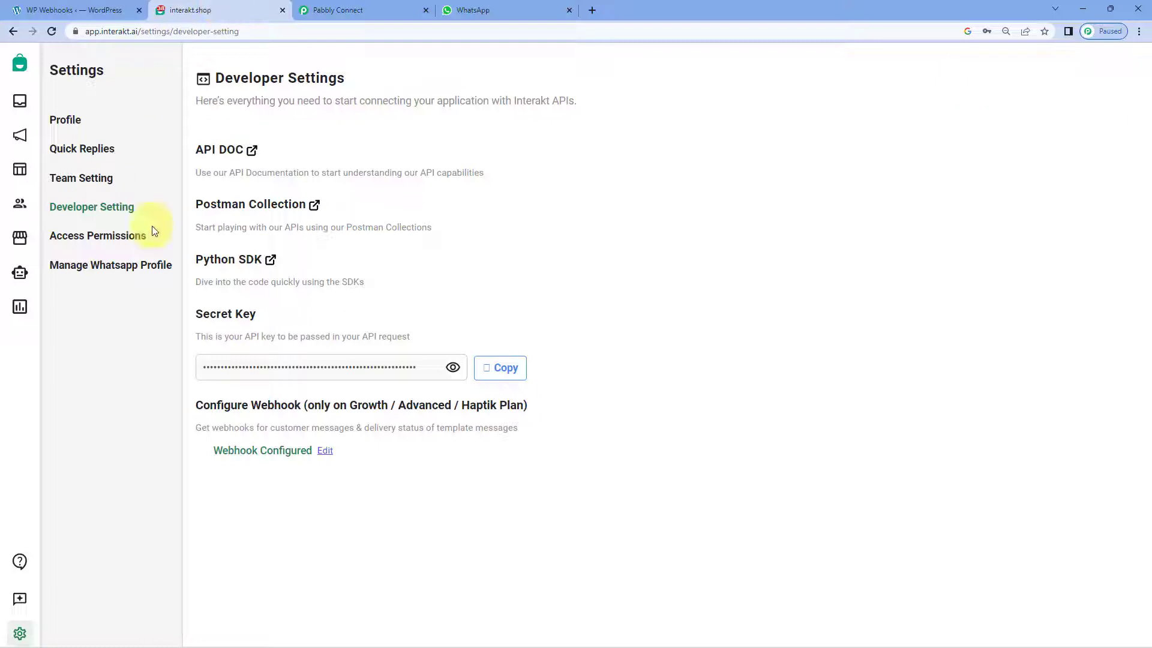
pyautogui.click(21, 174)
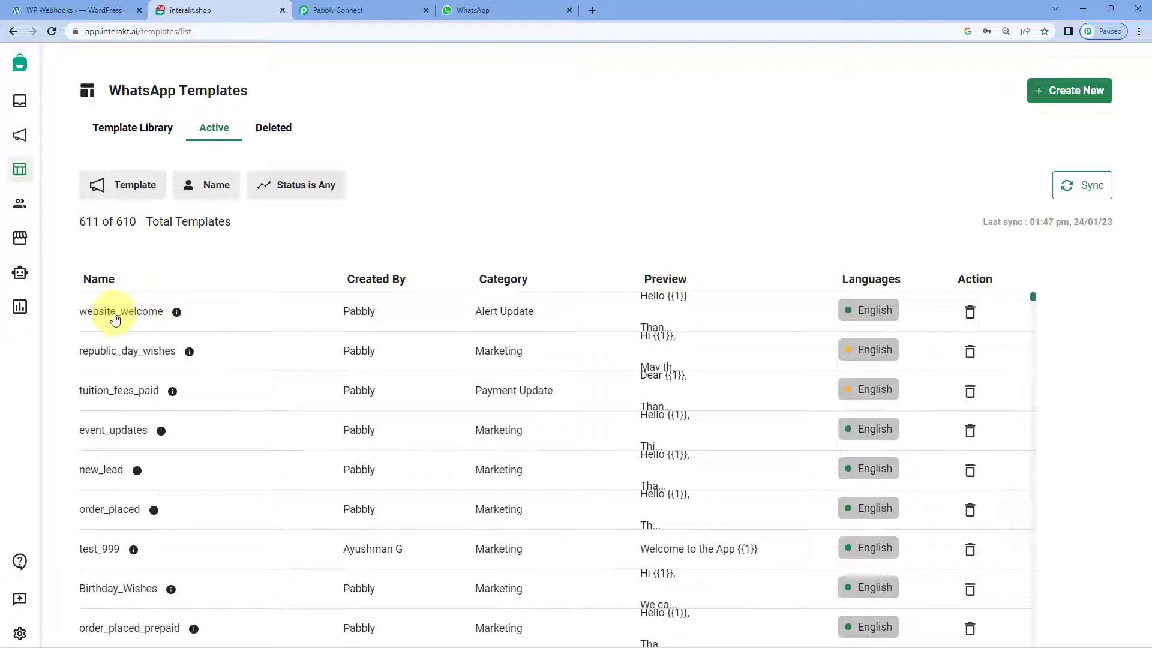
pyautogui.click(147, 313)
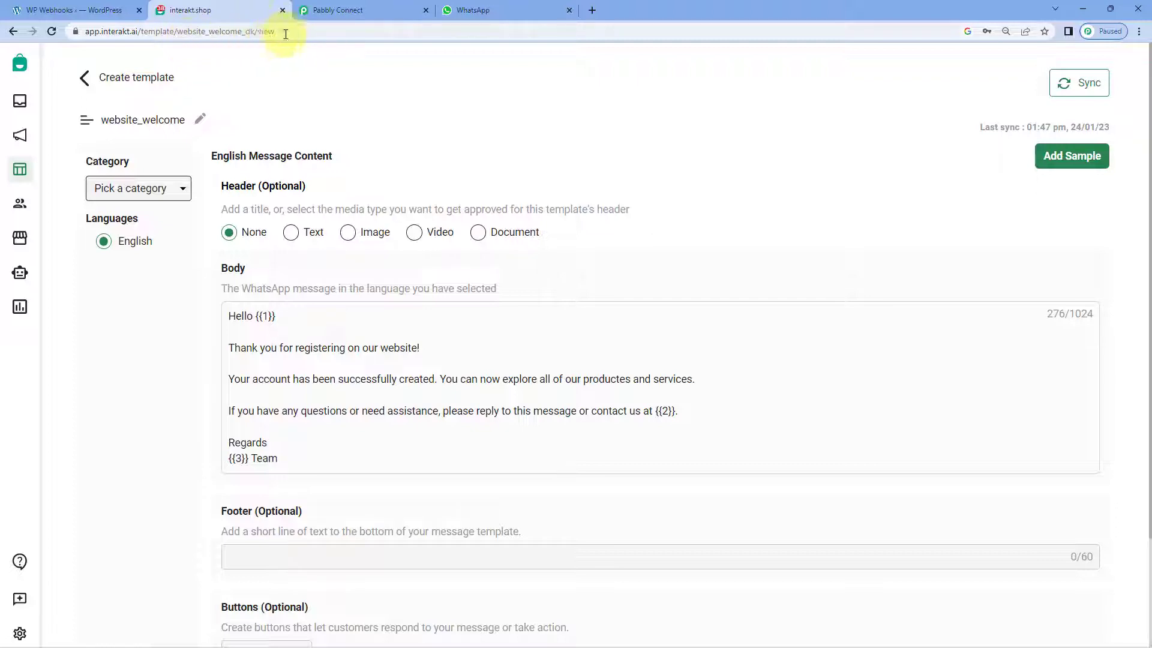
pyautogui.click(225, 31)
pyautogui.doubleClick(252, 33)
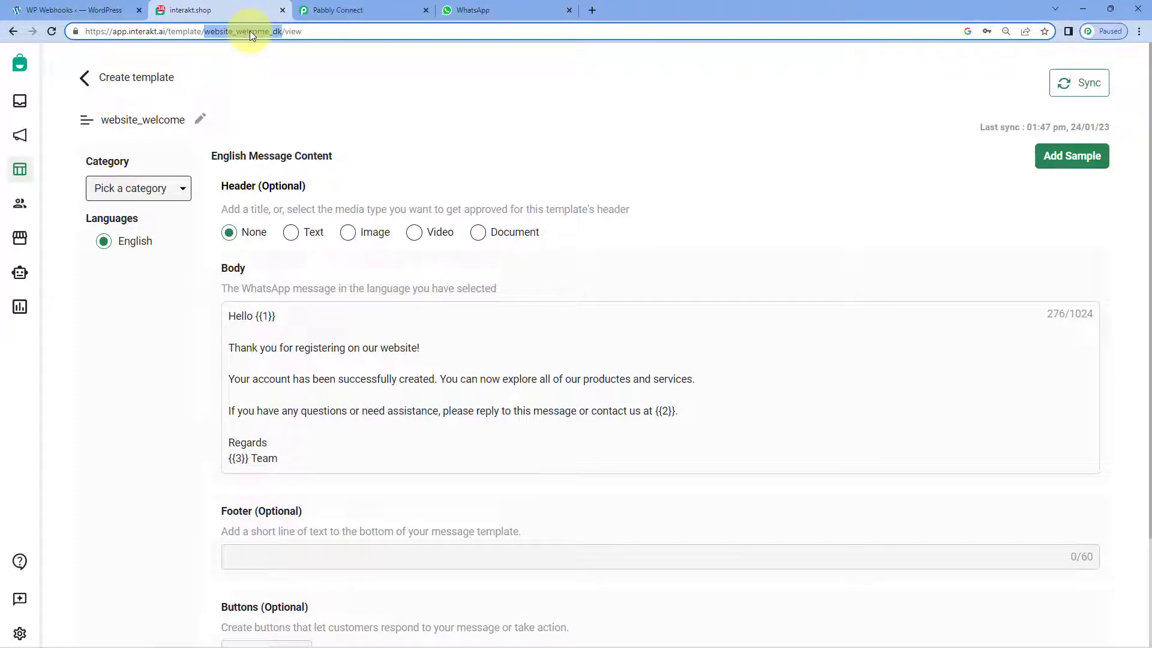
pyautogui.rightClick(249, 31)
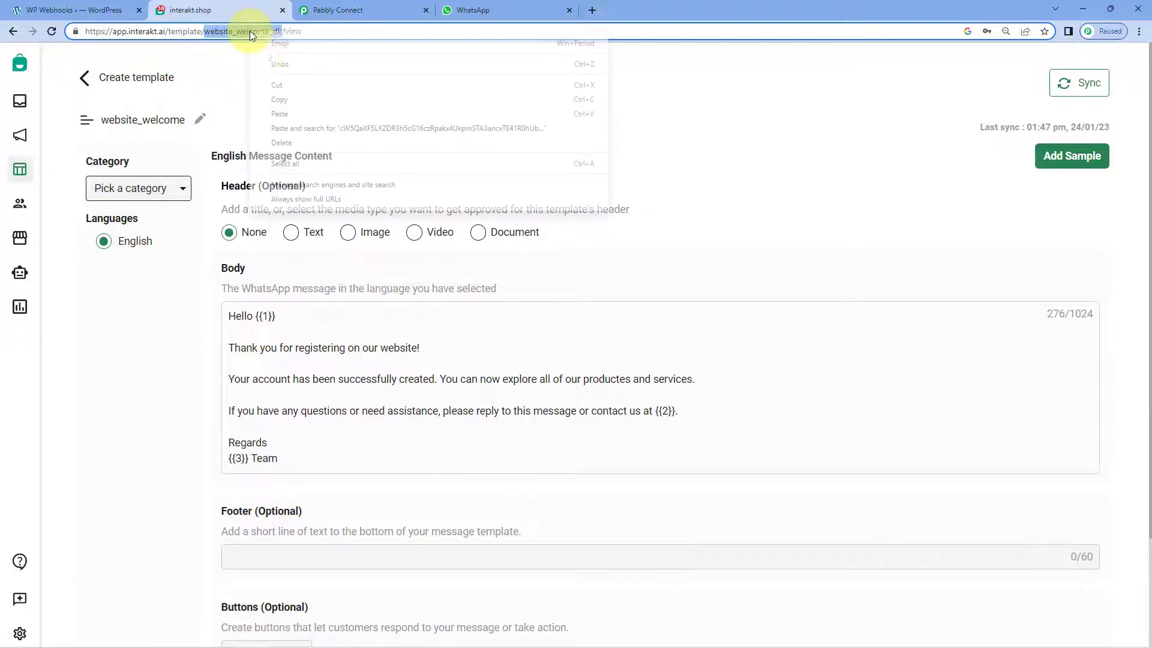
pyautogui.click(292, 98)
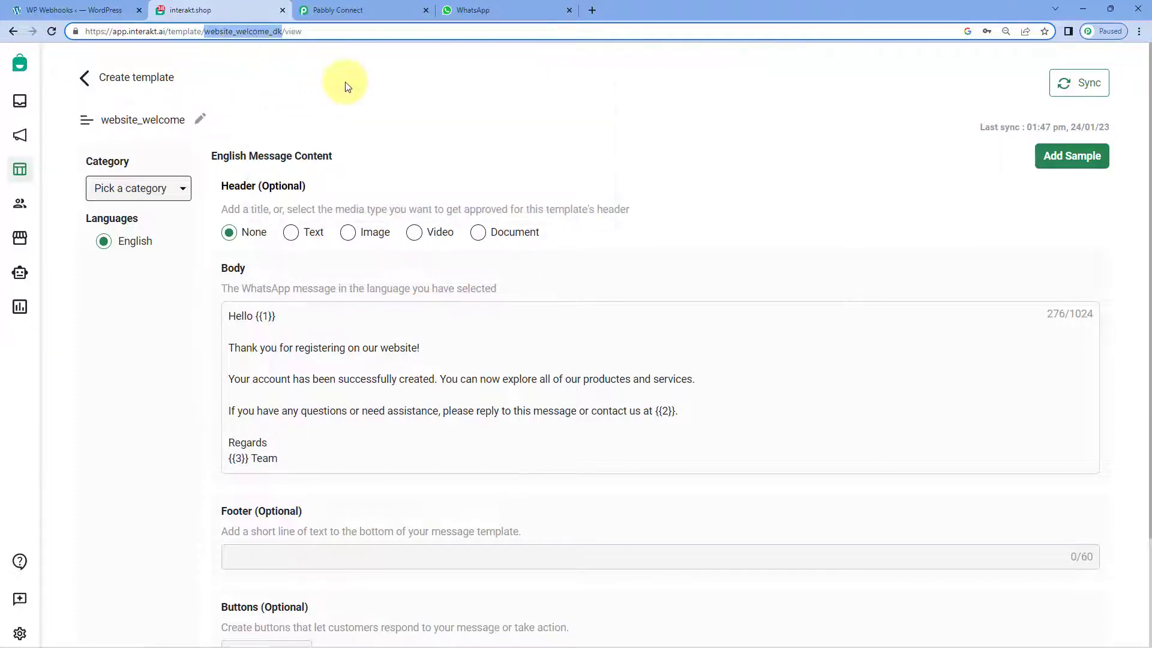
# Paste website_welcome_dk into Pabbly Connect's Template Code Name field.
pyautogui.click(378, 7)
pyautogui.click(339, 96)
pyautogui.rightClick(339, 97)
pyautogui.click(376, 195)
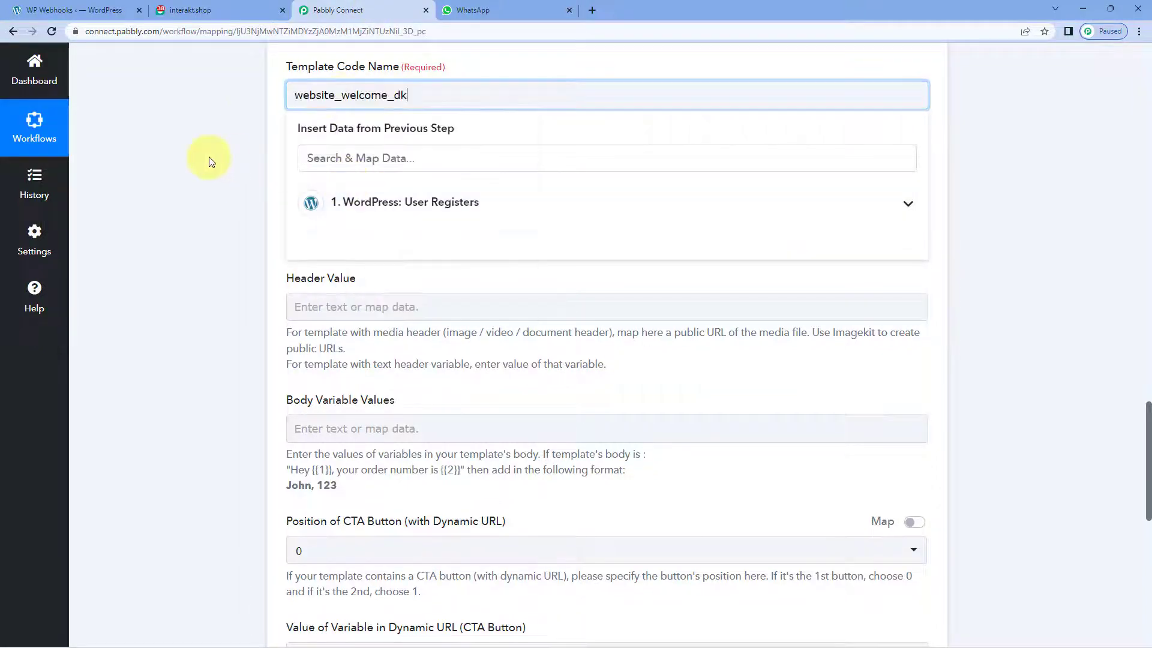
# Enter 'en' as the Language Code.
pyautogui.click(214, 160)
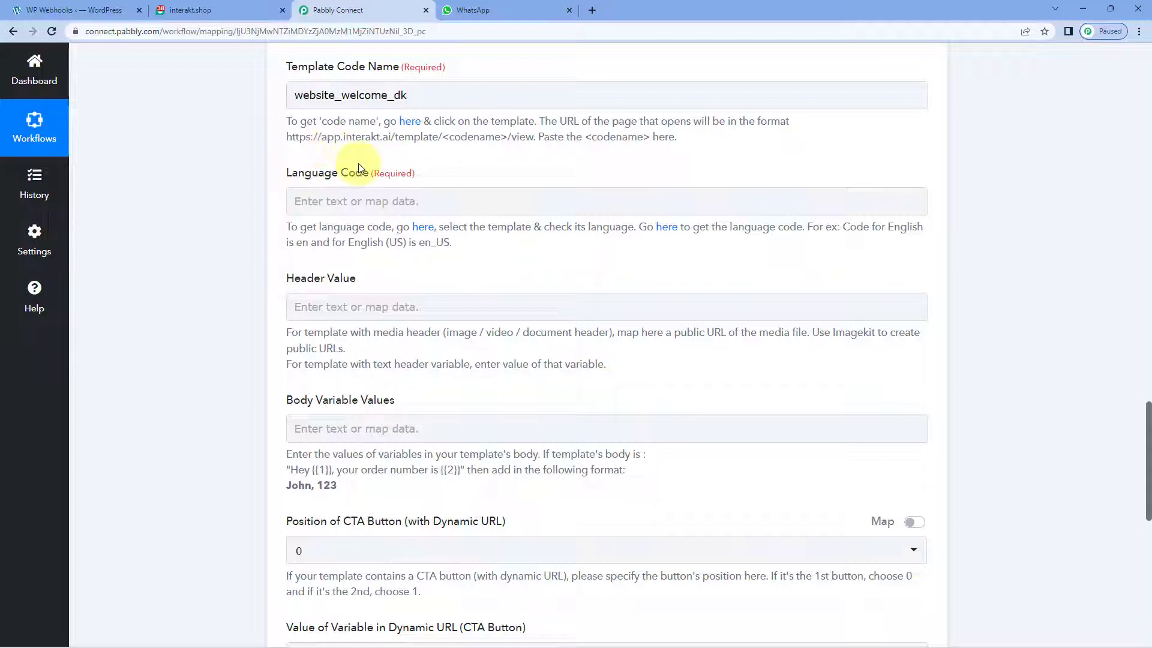
pyautogui.click(194, 8)
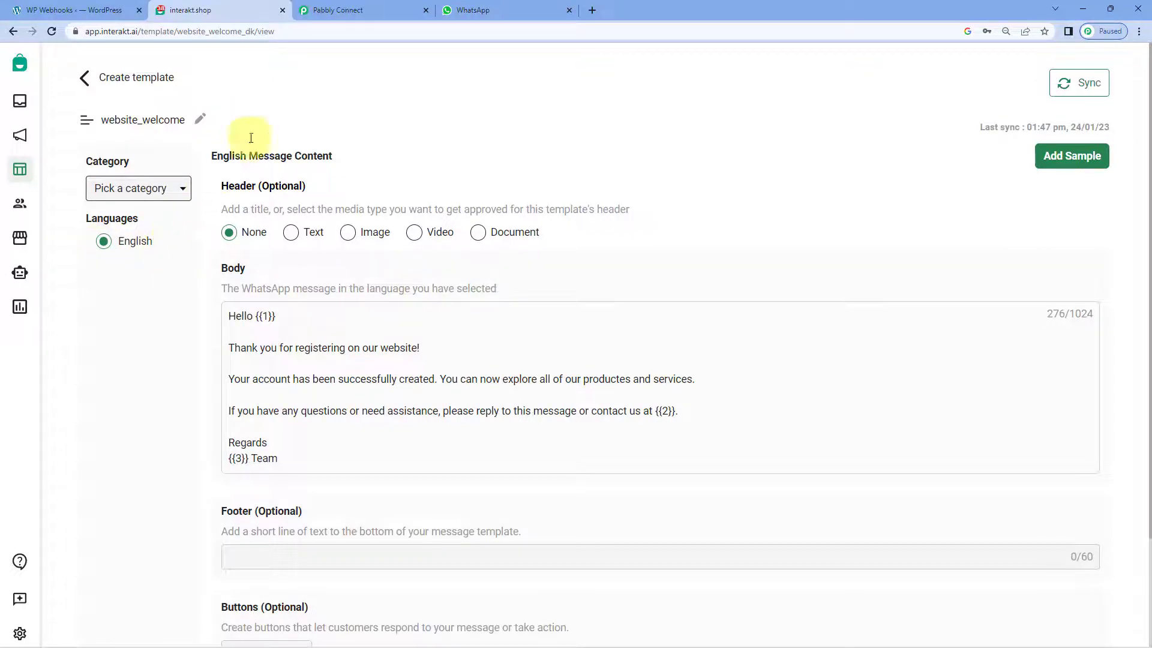
pyautogui.click(340, 10)
pyautogui.click(336, 196)
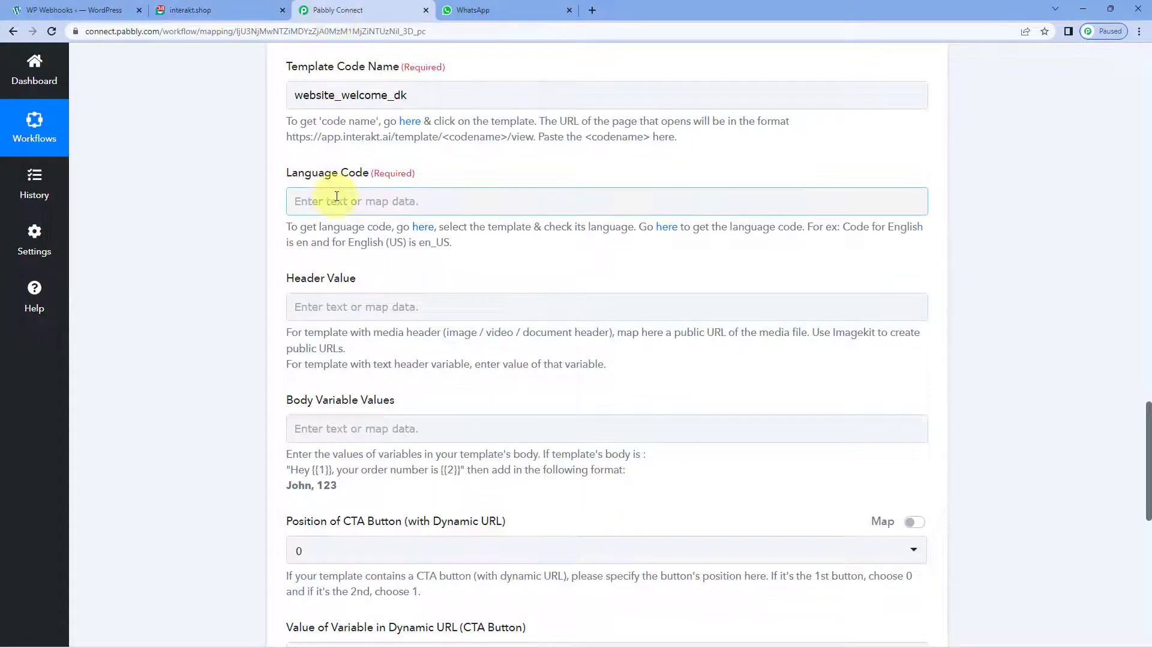
pyautogui.click(336, 196)
pyautogui.write('en')
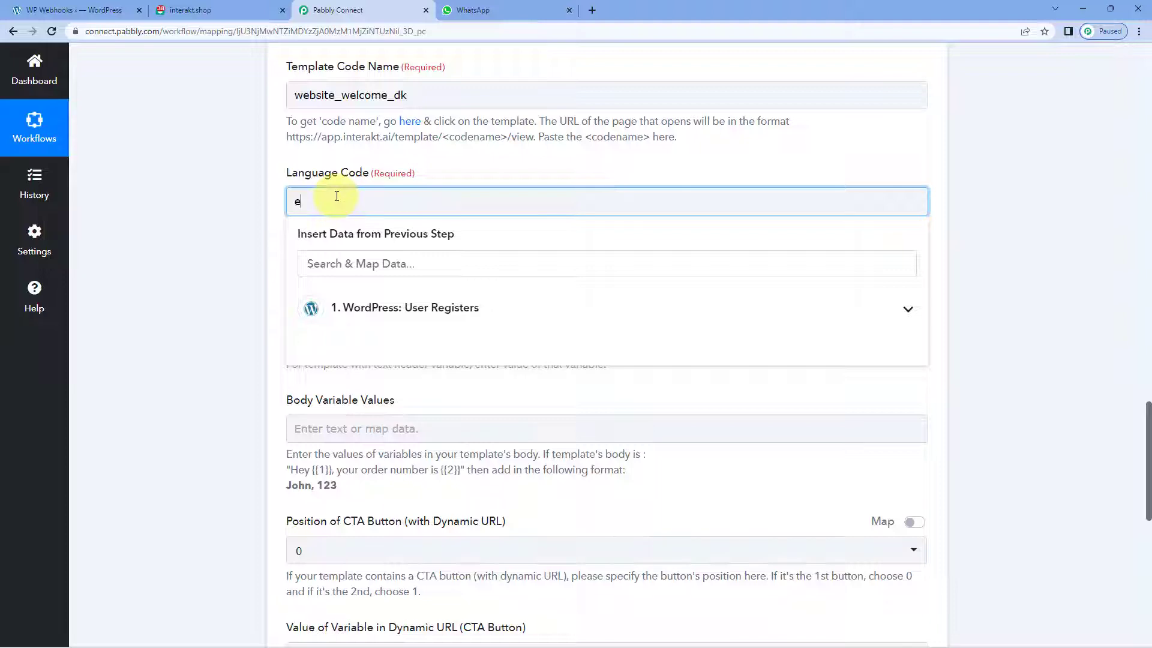
pyautogui.click(380, 157)
pyautogui.click(298, 201)
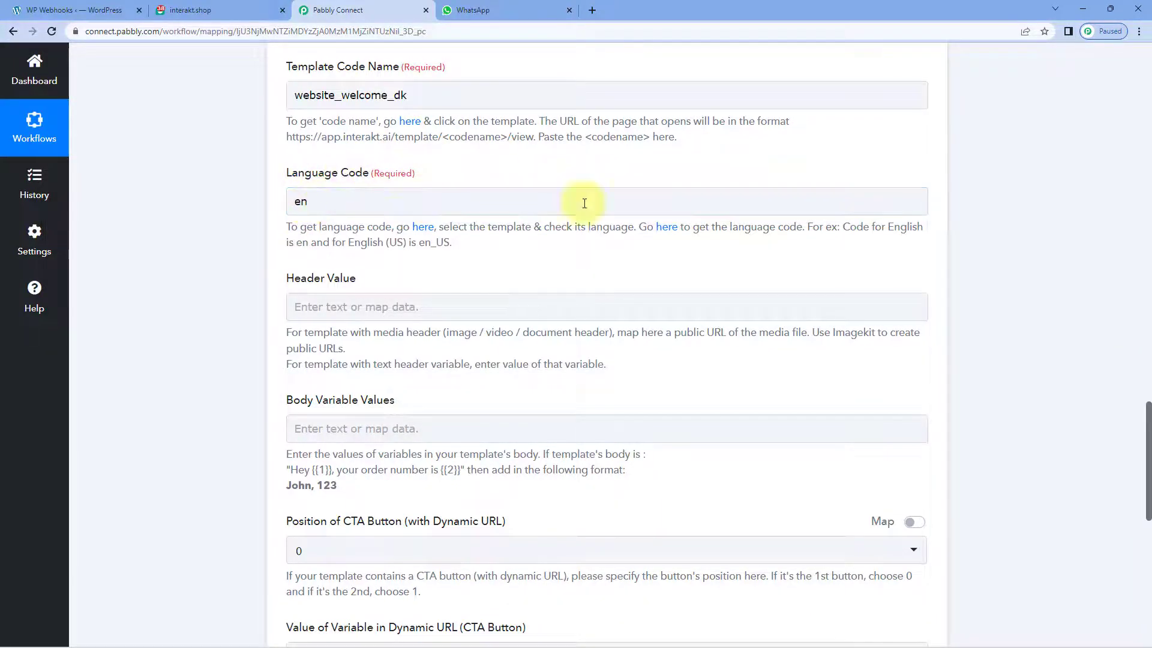
# Check the WhatsApp supported language codes documentation, then confirm the en value.
pyautogui.click(663, 229)
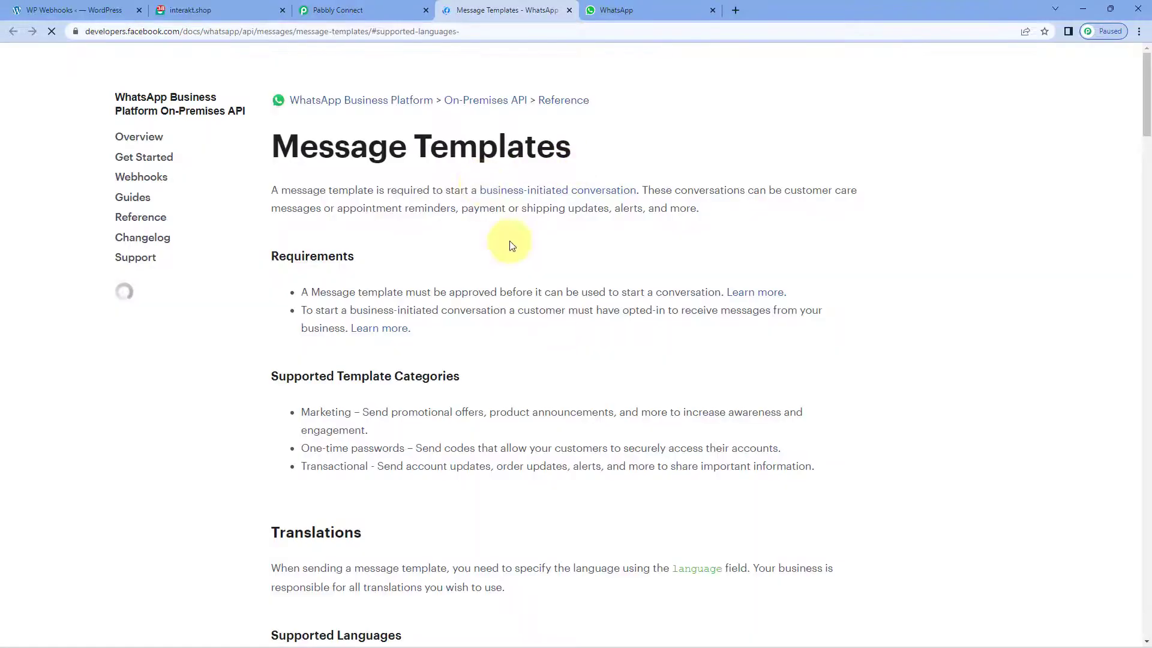
pyautogui.scroll(6, 628, 255)
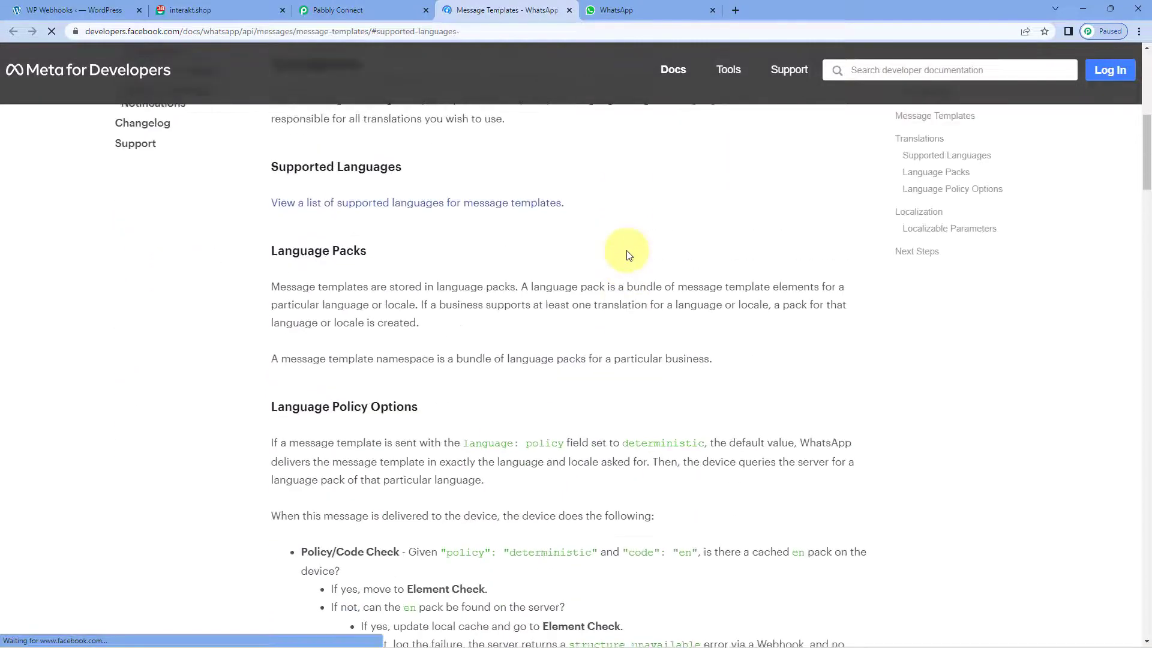
pyautogui.click(568, 10)
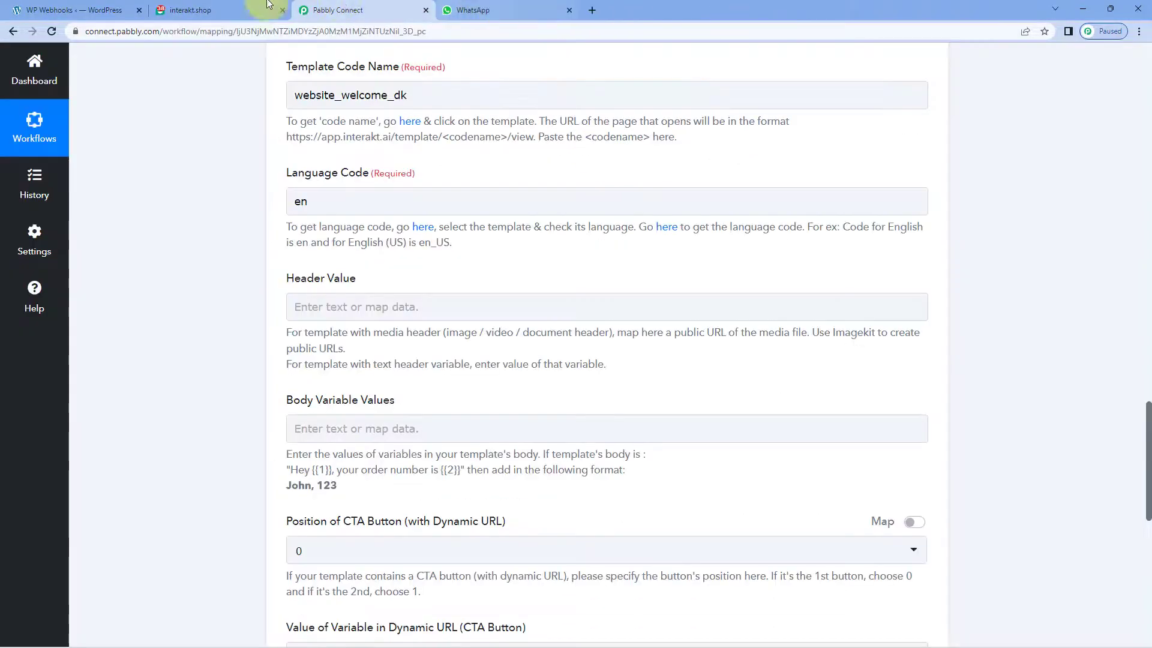
pyautogui.click(238, 9)
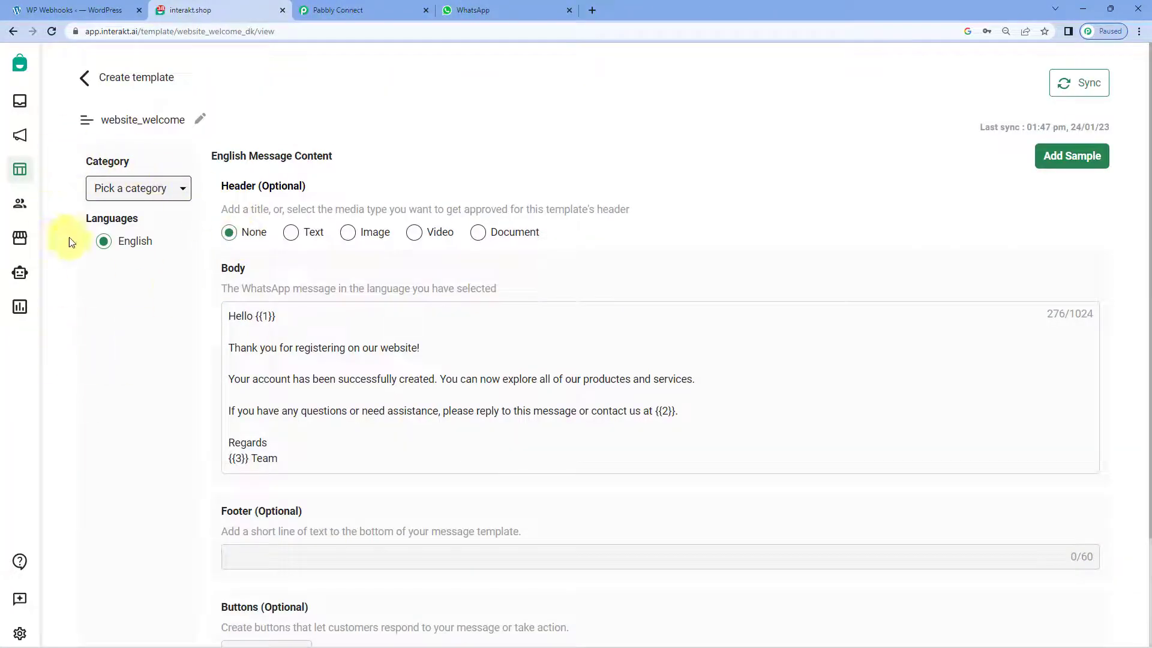
pyautogui.click(337, 11)
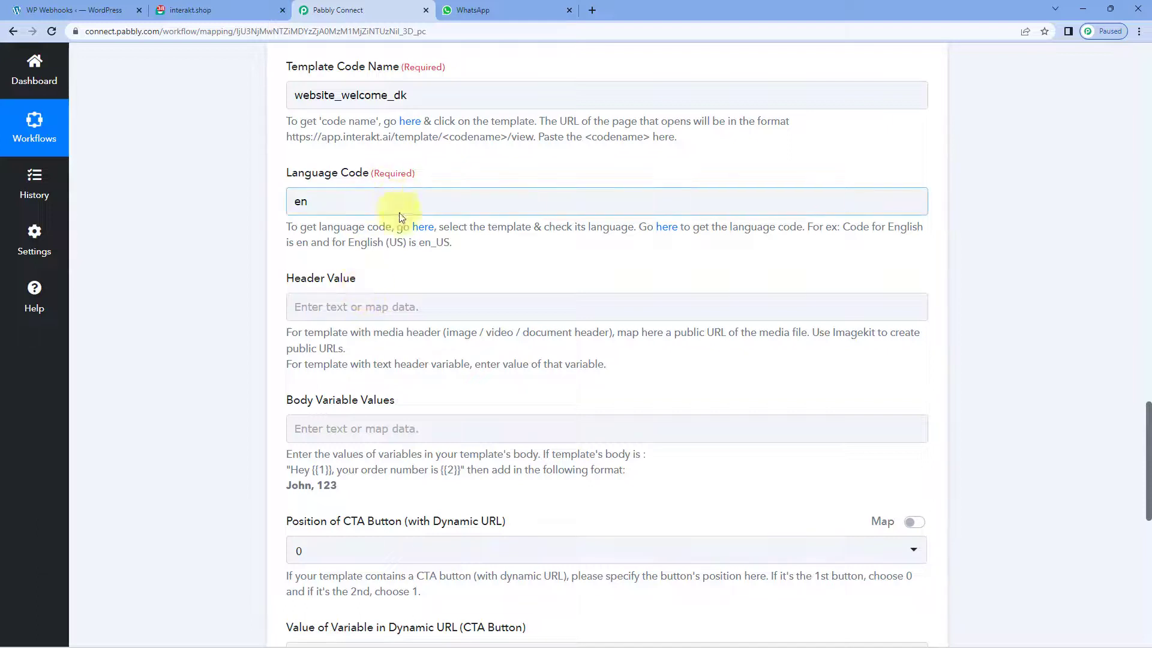
pyautogui.click(367, 206)
pyautogui.scroll(-2, 267, 265)
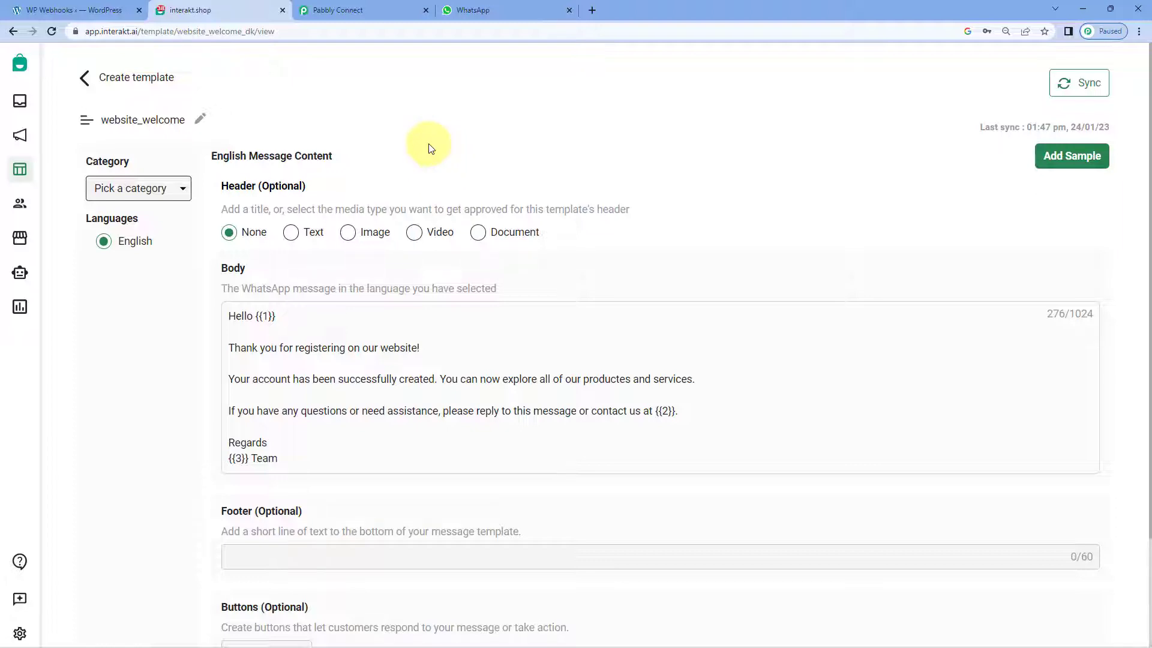
pyautogui.click(383, 10)
pyautogui.click(401, 177)
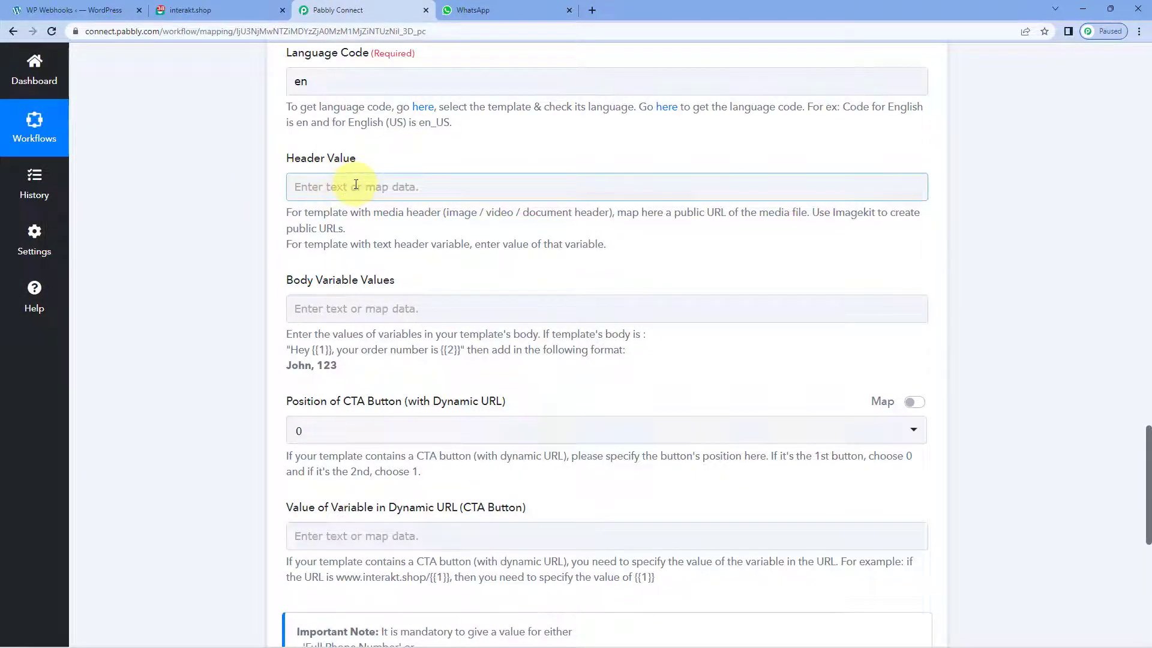
pyautogui.click(465, 161)
pyautogui.click(521, 180)
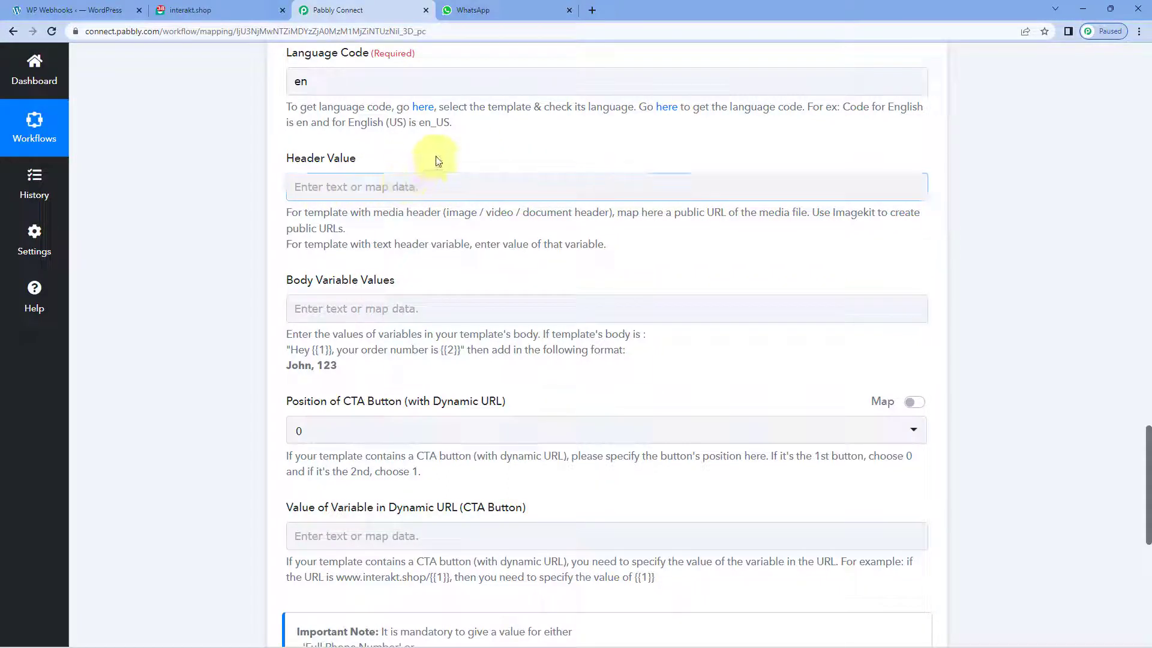
pyautogui.click(249, 11)
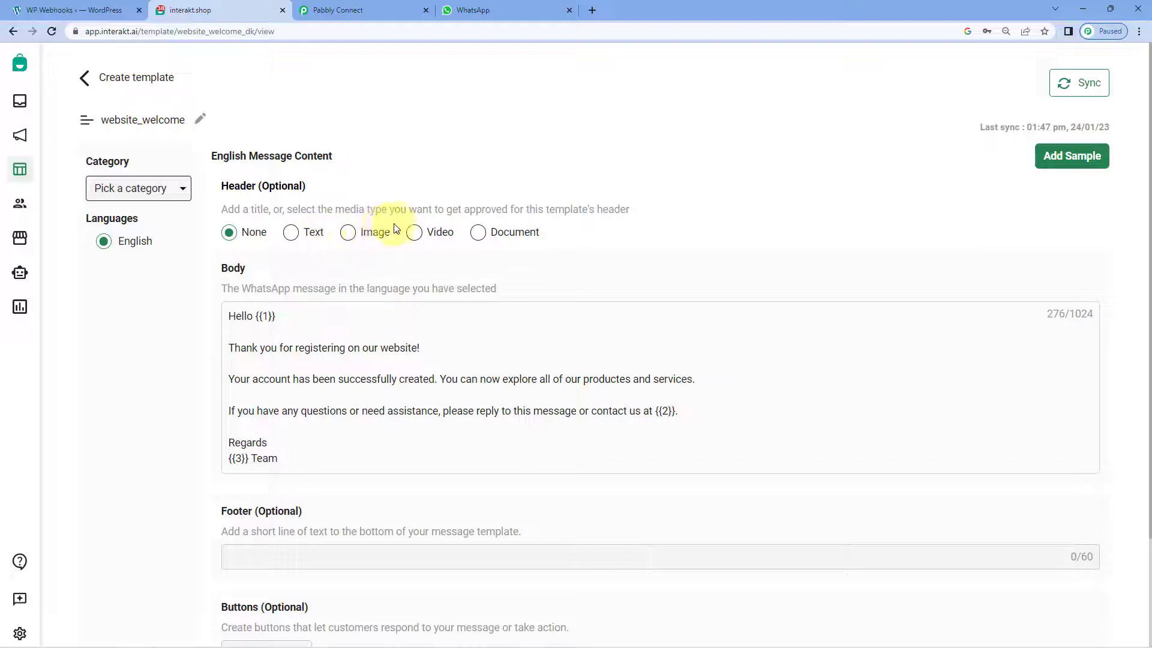
pyautogui.click(371, 11)
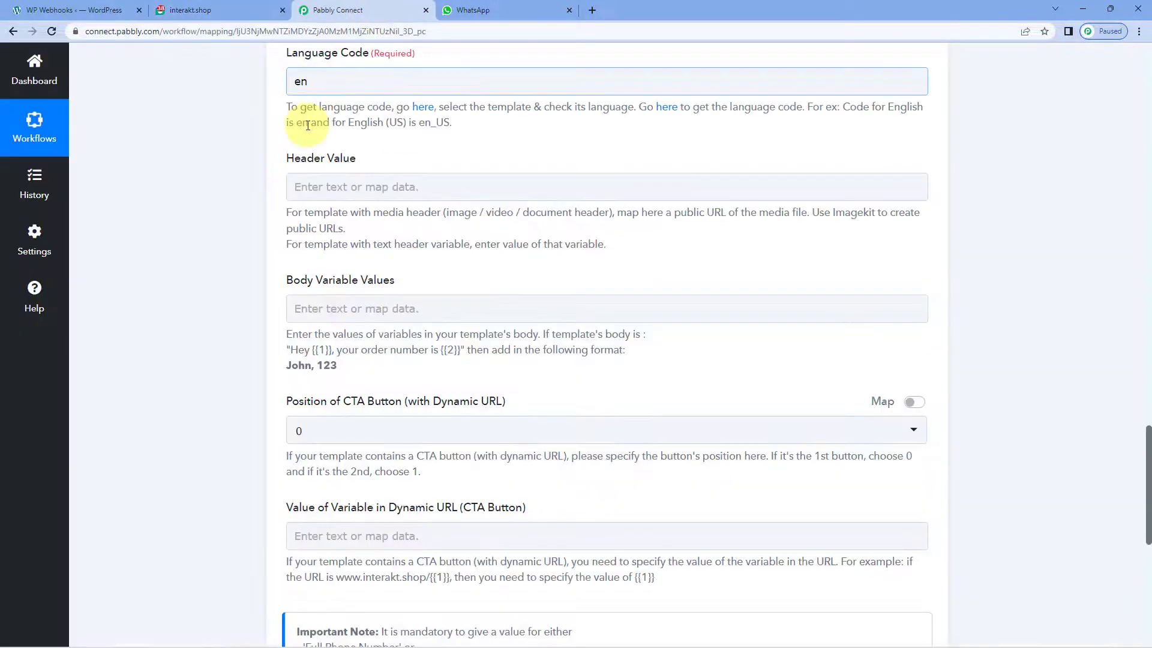
pyautogui.click(251, 18)
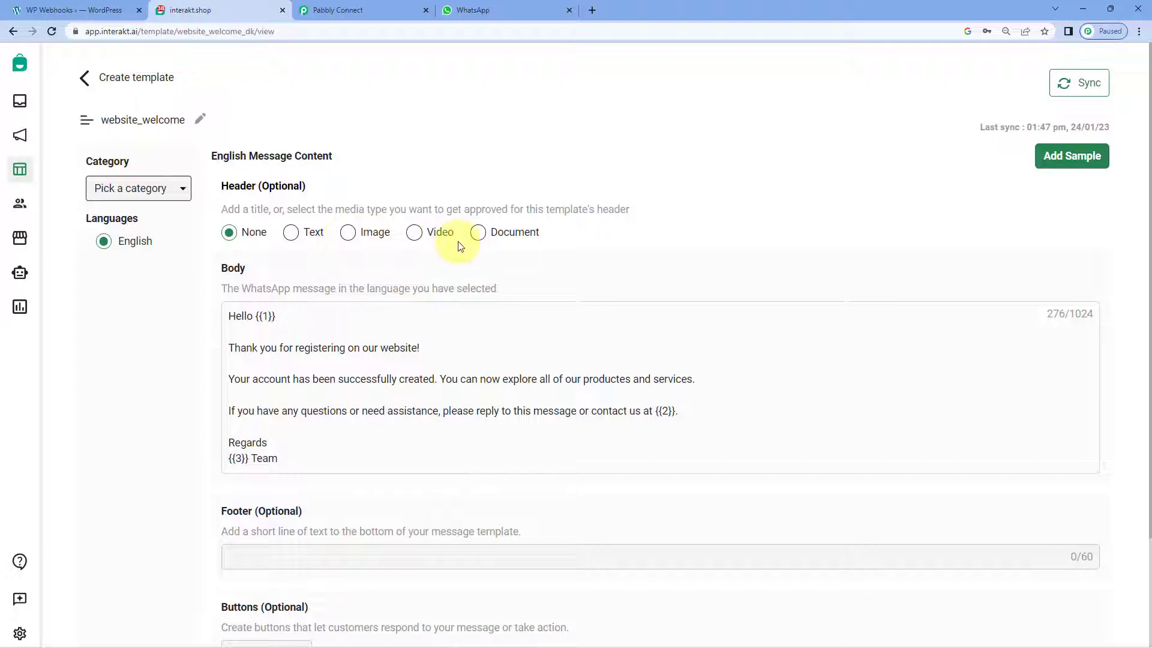
pyautogui.click(384, 6)
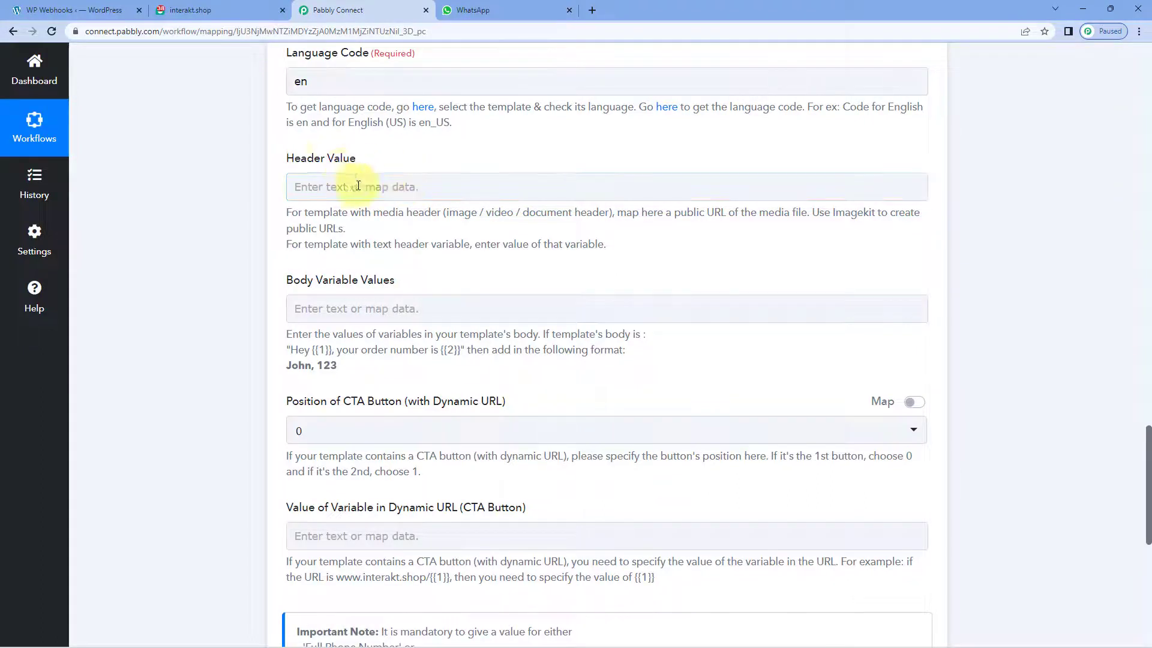
pyautogui.scroll(-2, 261, 165)
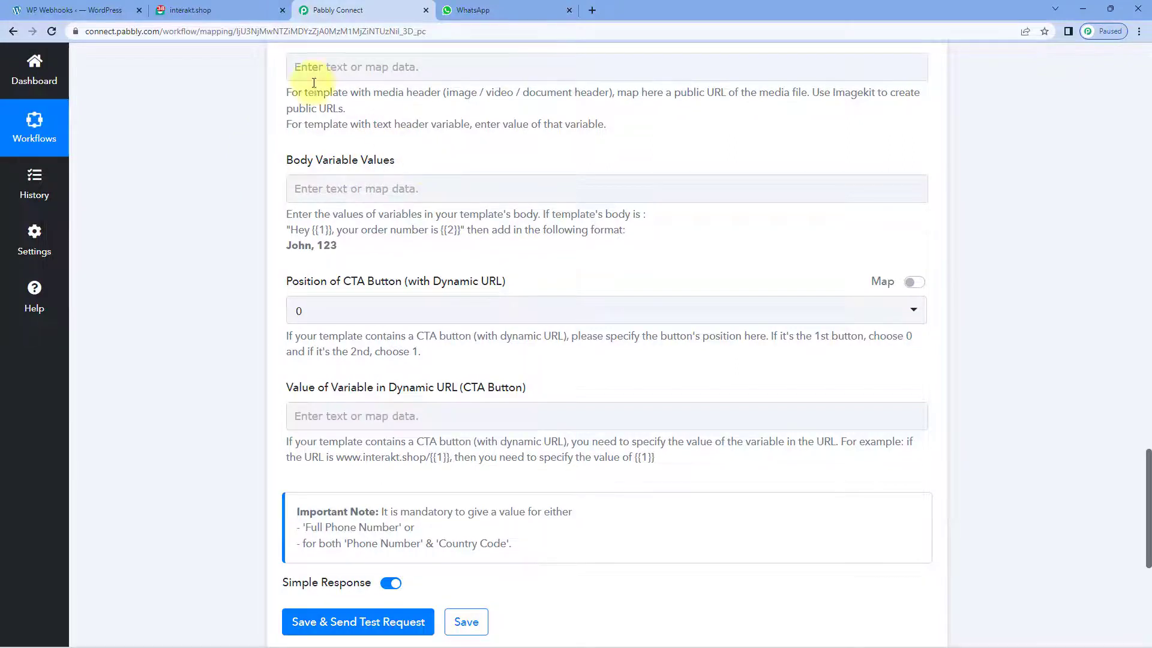
# Compare the website_welcome body placeholders {{1}}, {{2}}, {{3}} with the Body Variable Values field.
pyautogui.click(243, 10)
pyautogui.scroll(-1, 297, 276)
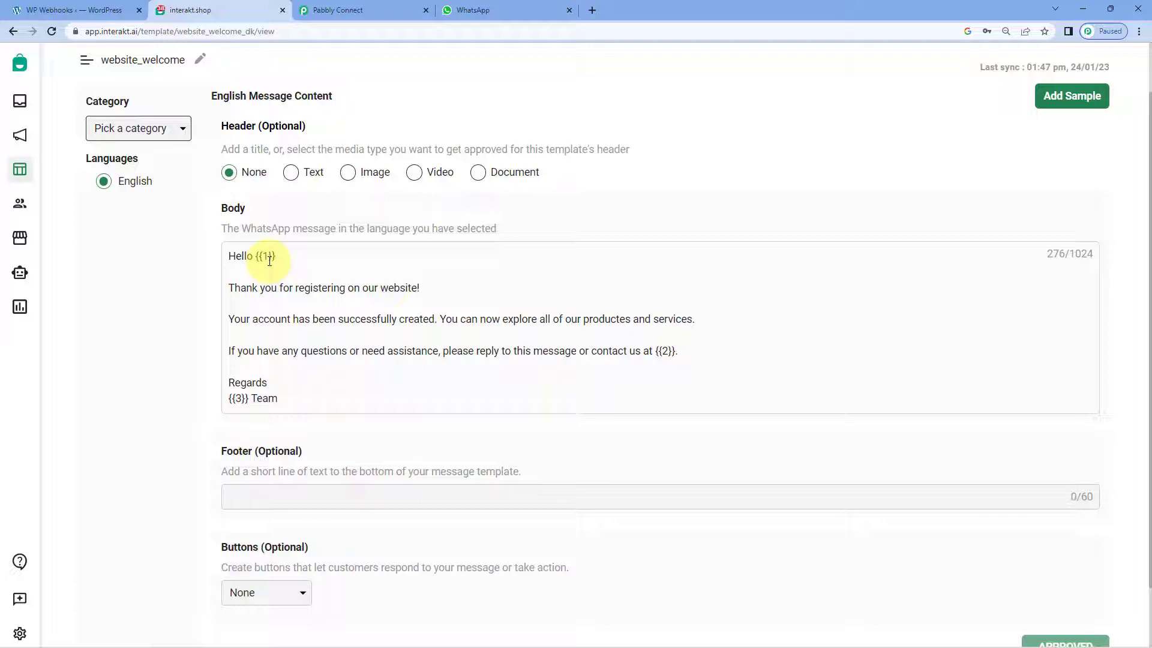
pyautogui.doubleClick(267, 257)
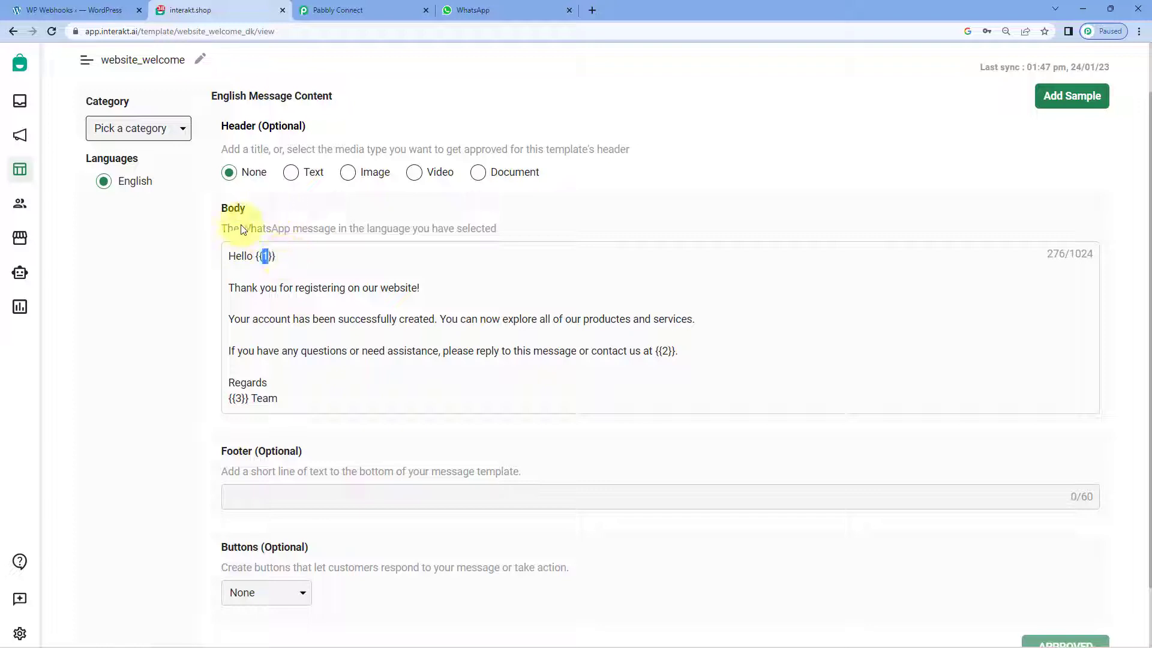
pyautogui.click(403, 12)
pyautogui.click(334, 186)
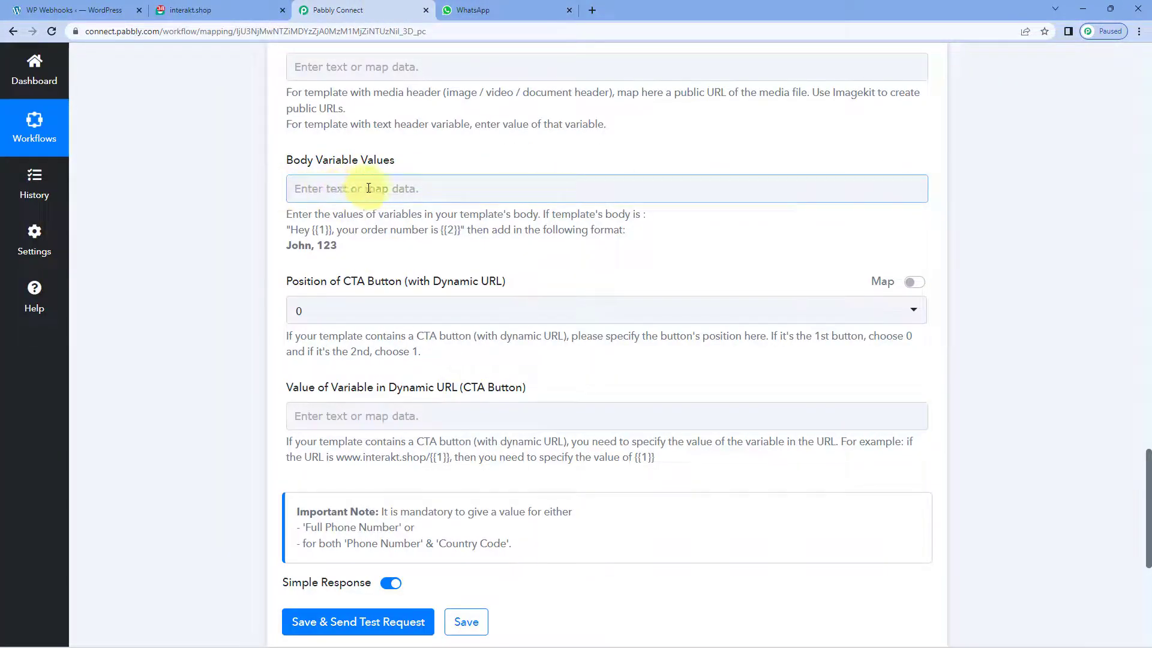
pyautogui.click(219, 10)
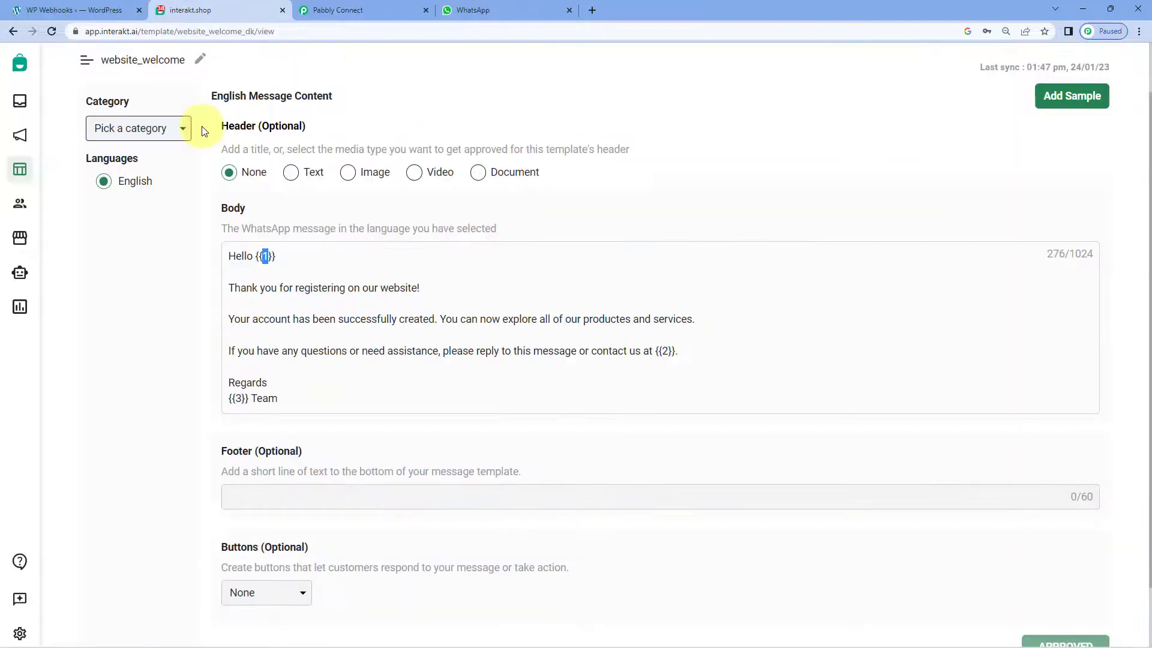
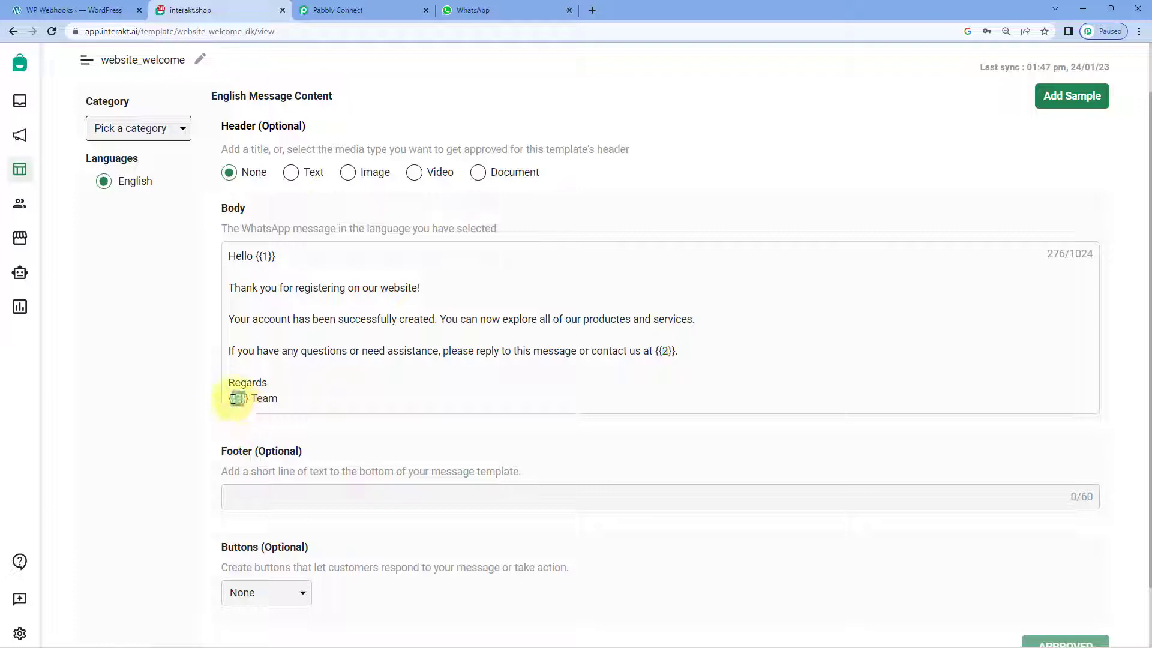
# Review the template's {{3}} and {{1}} body placeholders, then return to the Pabbly Connect mapping form.
pyautogui.moveTo(231, 398); pyautogui.dragTo(245, 398)
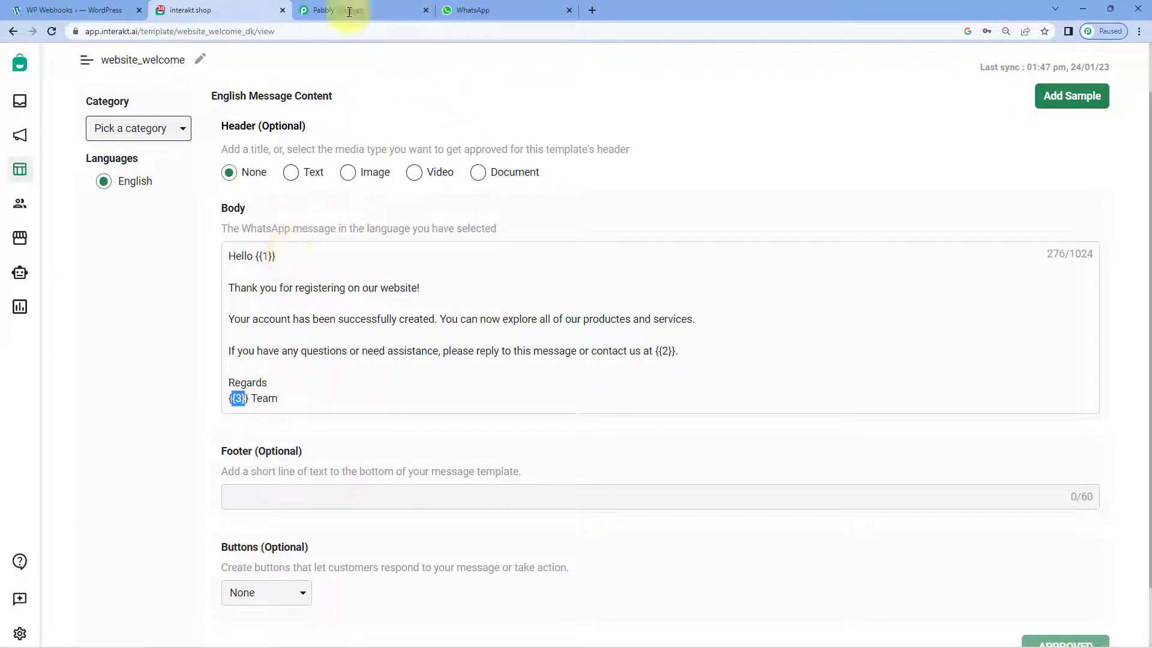
pyautogui.doubleClick(266, 256)
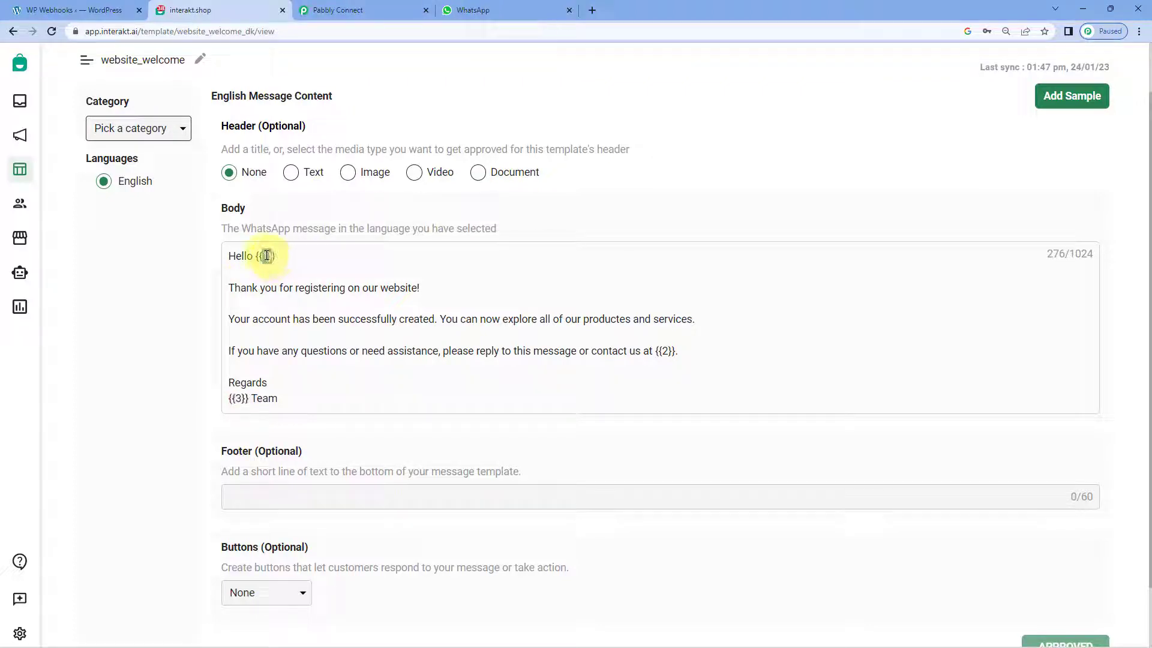
pyautogui.click(365, 7)
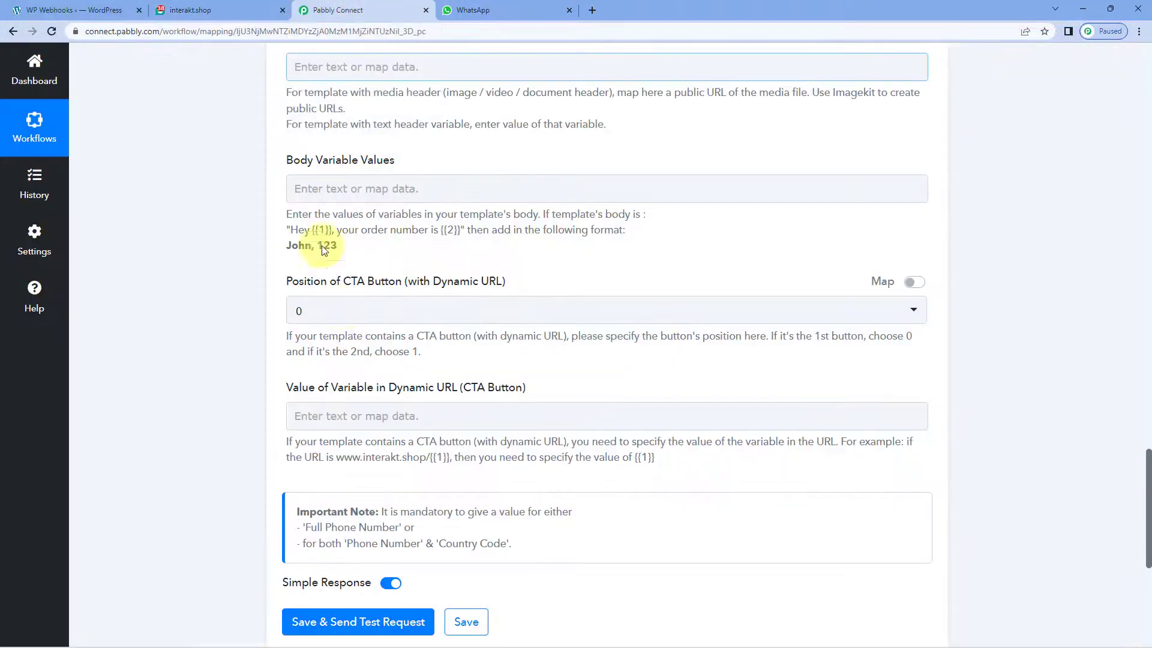
# Map the WordPress user's First Name as the first body variable value.
pyautogui.click(345, 189)
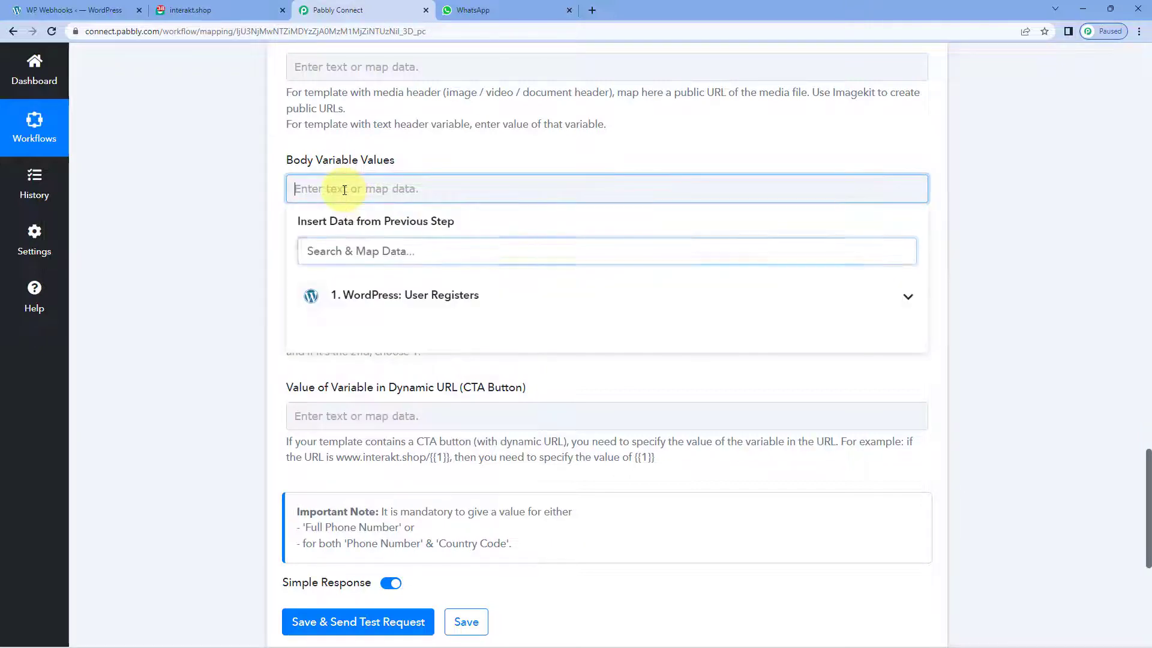
pyautogui.click(465, 298)
pyautogui.scroll(-10, 474, 396)
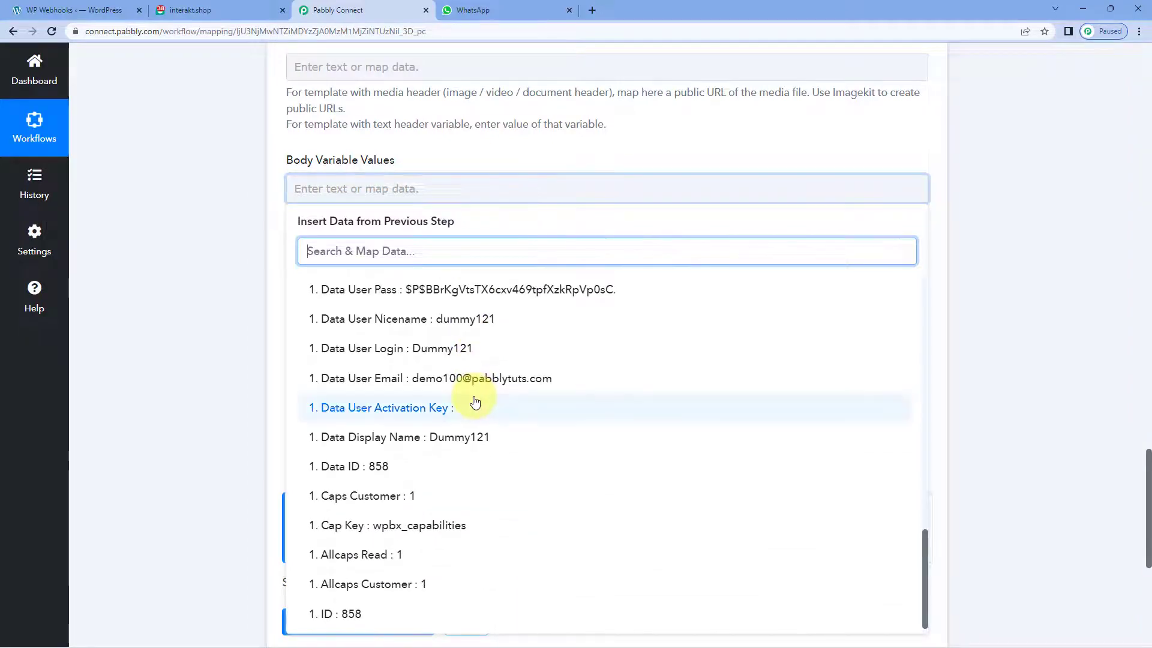
pyautogui.scroll(7, 475, 400)
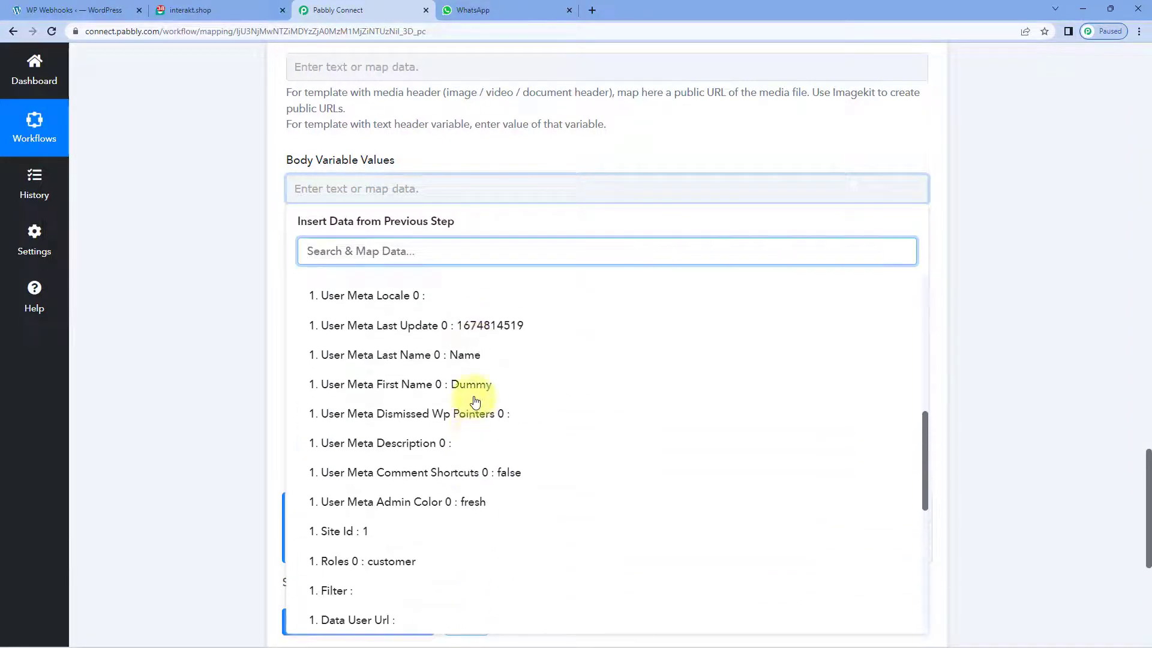
pyautogui.scroll(2, 475, 401)
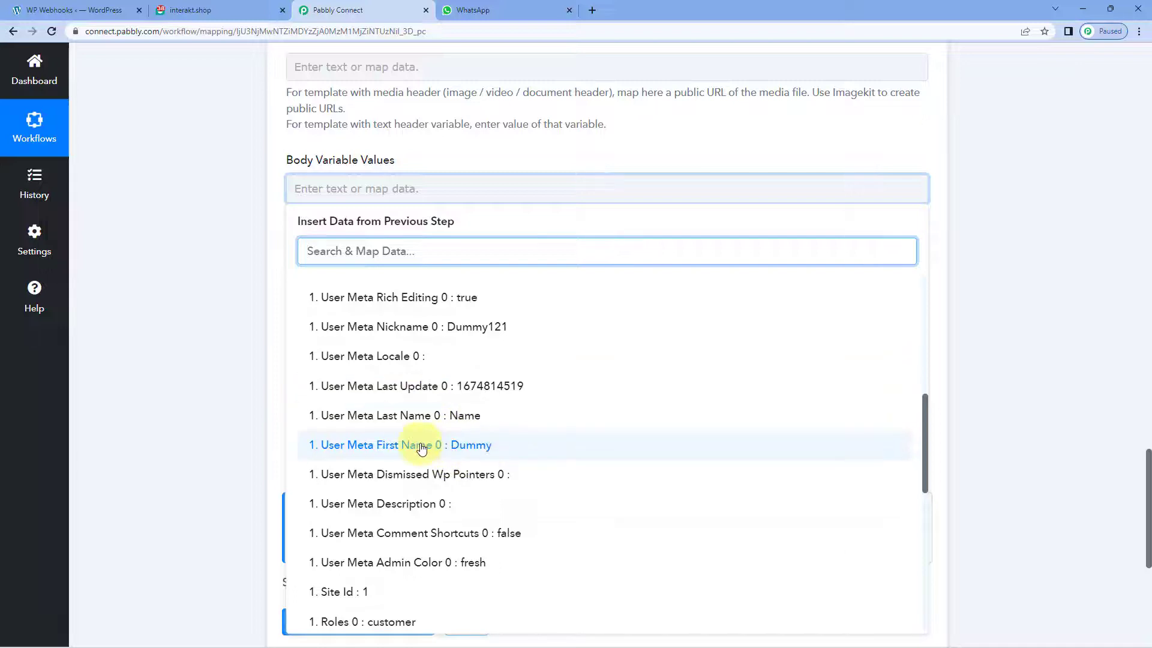
pyautogui.click(422, 447)
pyautogui.click(424, 142)
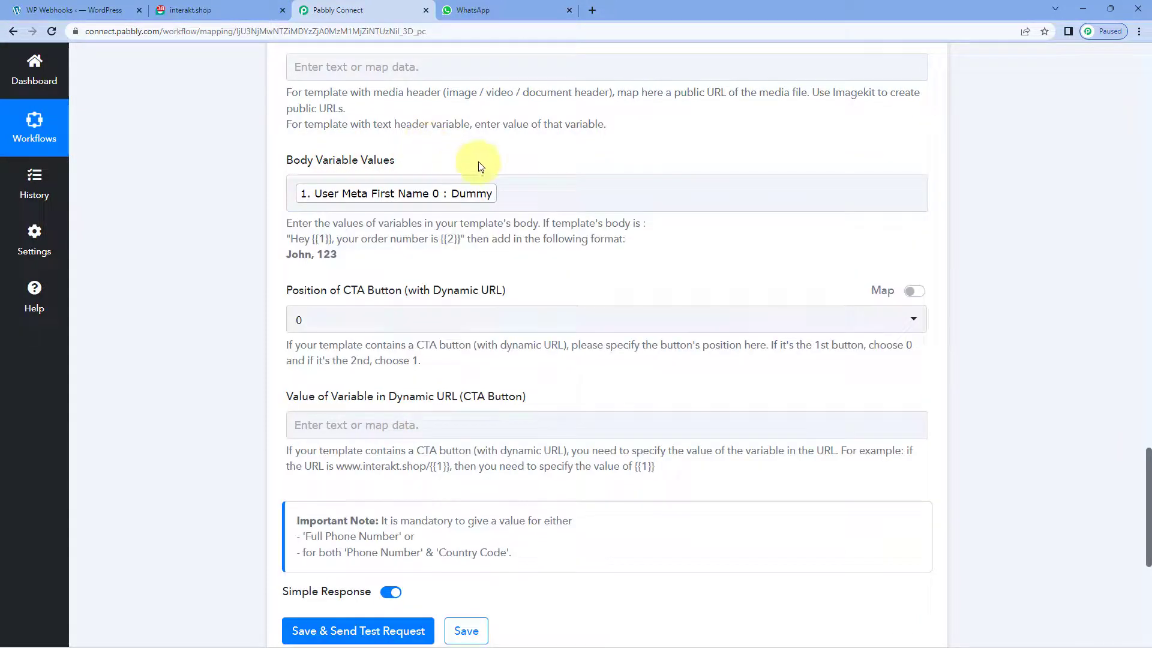
pyautogui.click(516, 199)
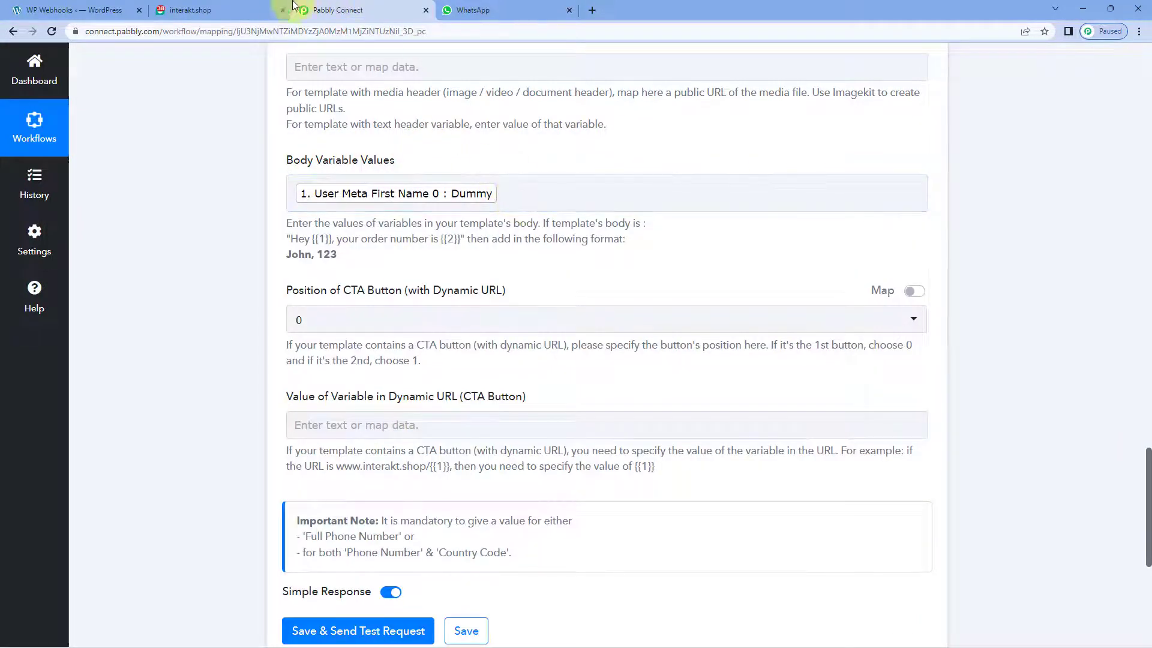
# Add a comma and the contact e-mail address as the second body value.
pyautogui.click(262, 7)
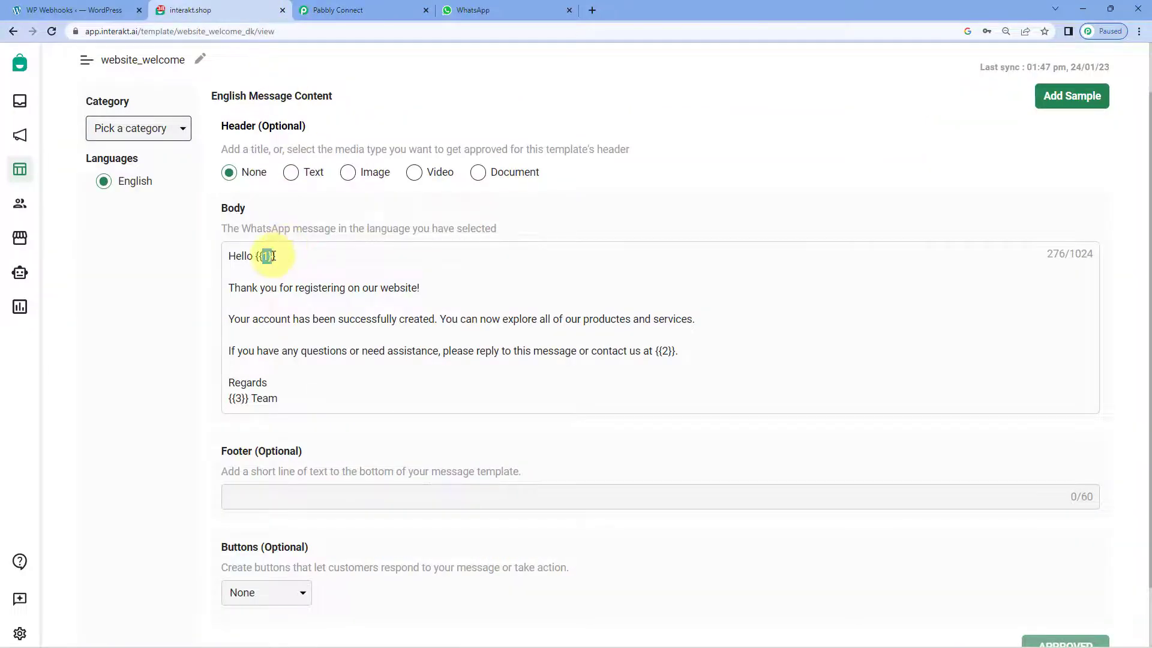
pyautogui.click(354, 9)
pyautogui.click(517, 195)
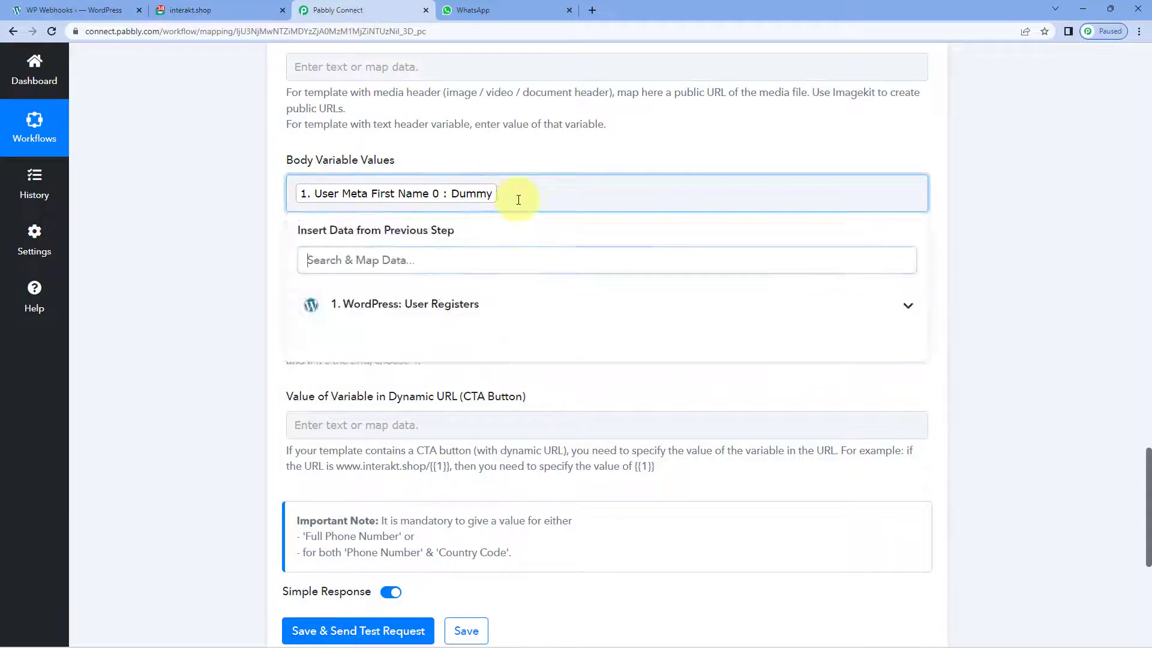
pyautogui.write(',')
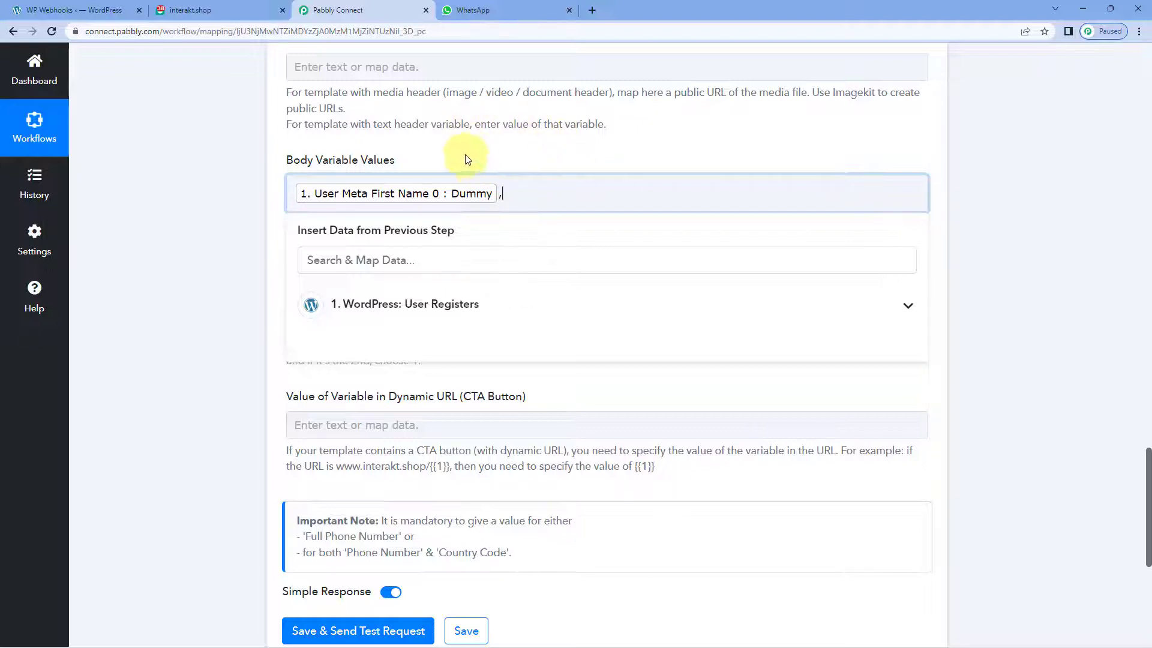
pyautogui.click(228, 7)
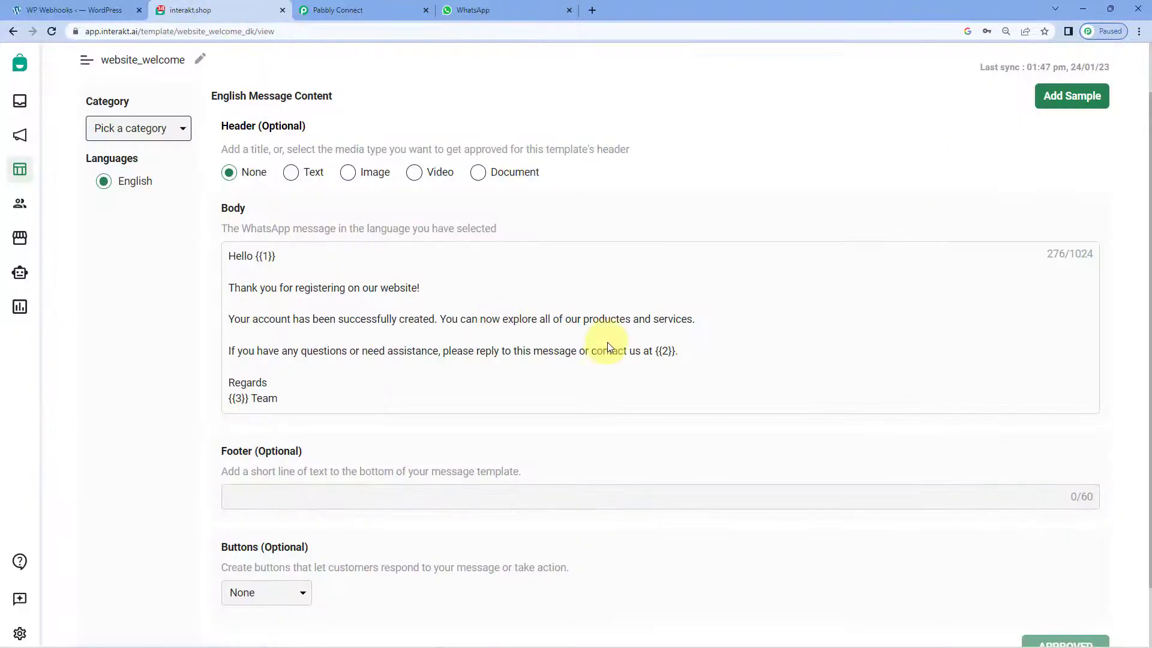
pyautogui.click(358, 12)
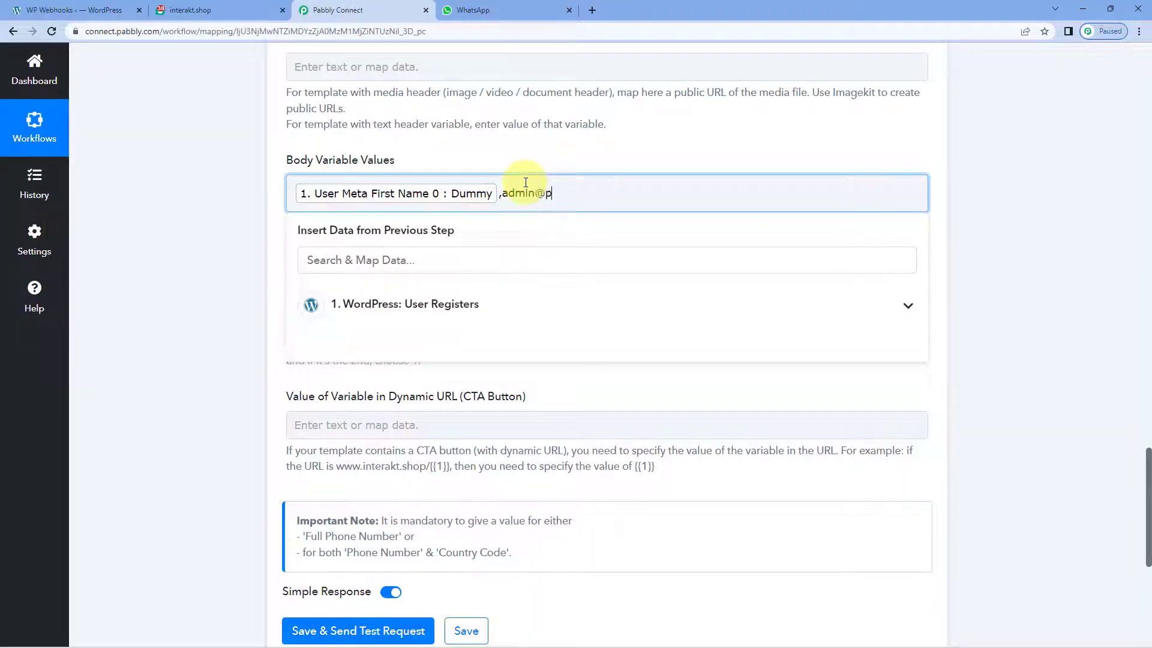
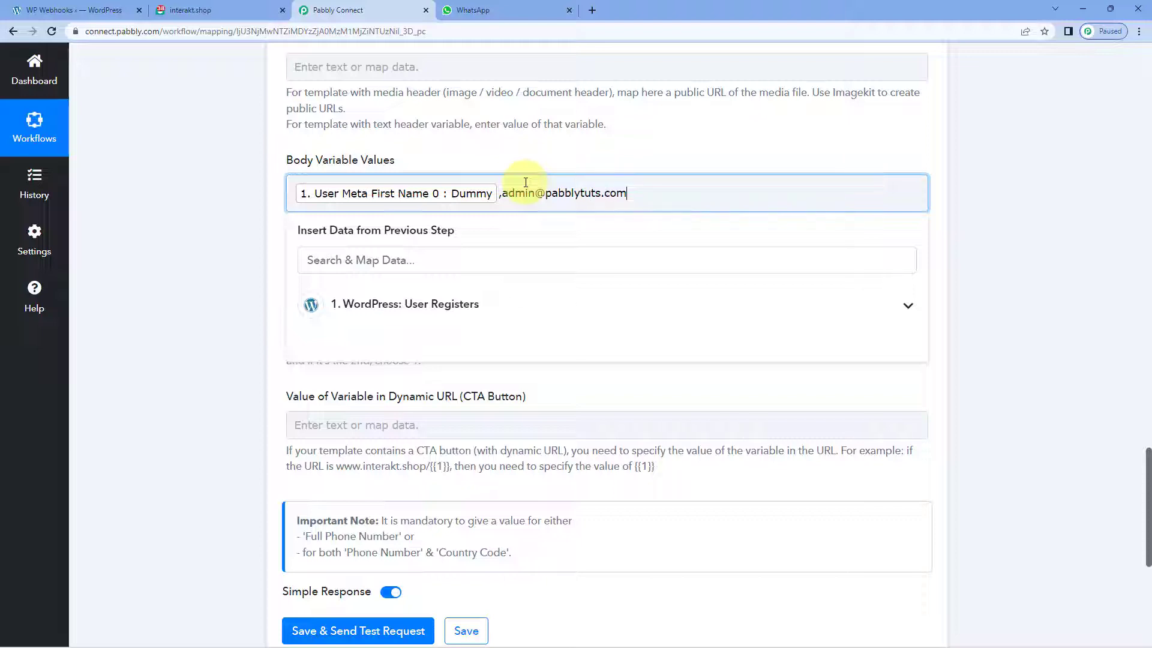
pyautogui.write(',')
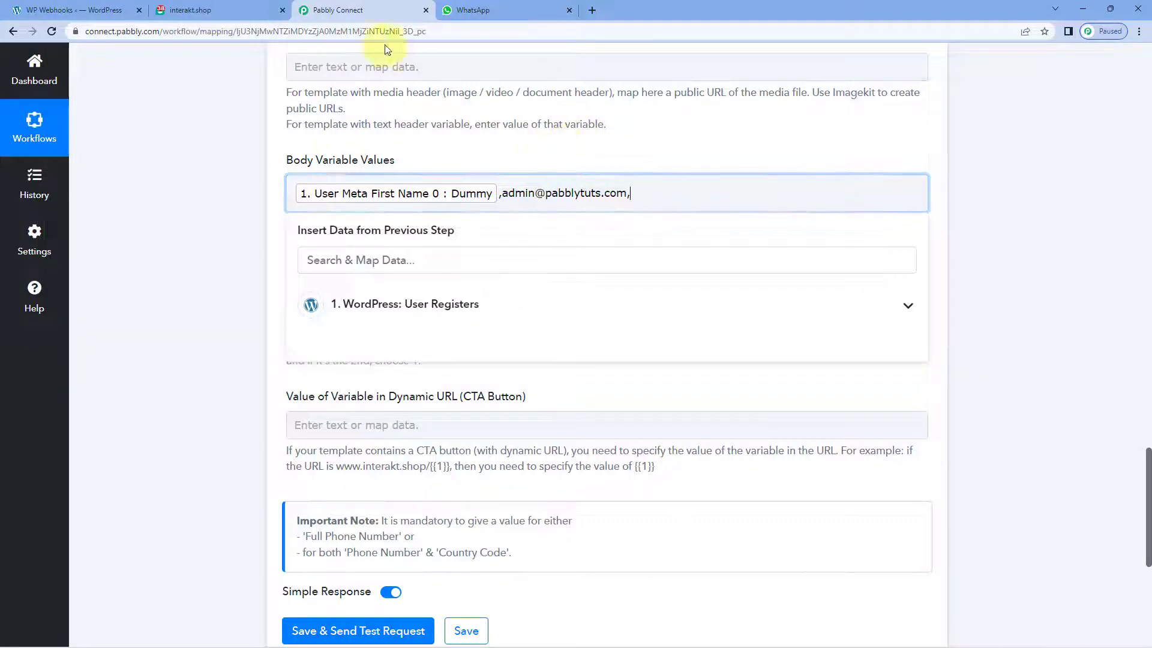
# Enter 'Pabbly' as the third value and compare the values with the Interakt template.
pyautogui.click(236, 10)
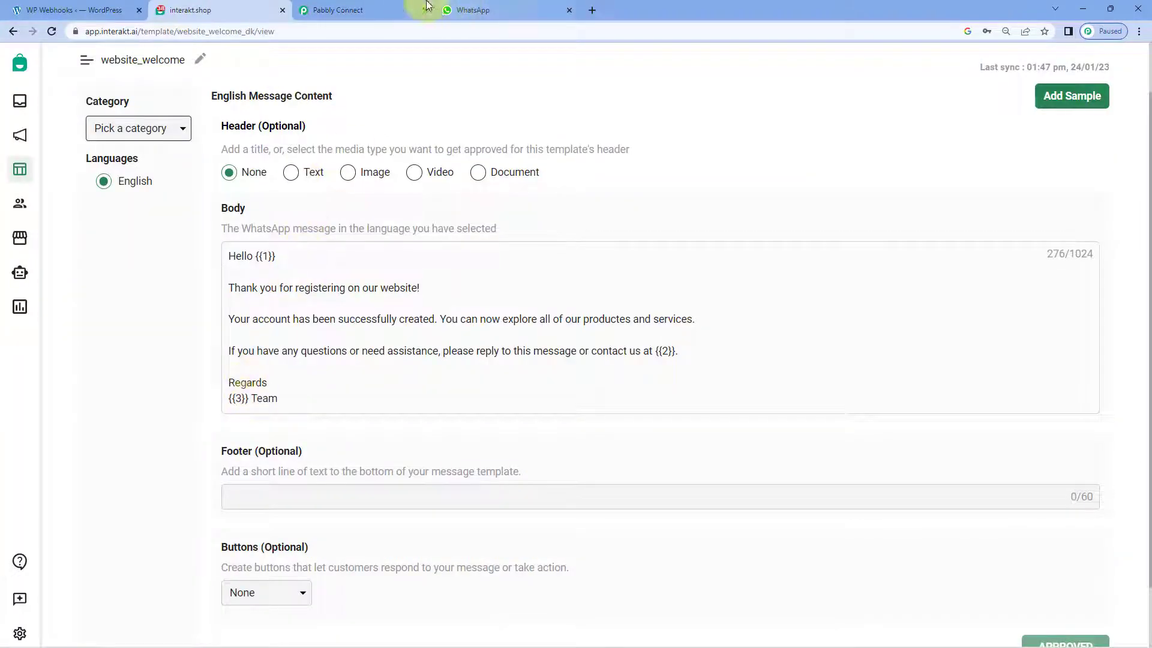
pyautogui.click(372, 10)
pyautogui.write('Pabbly')
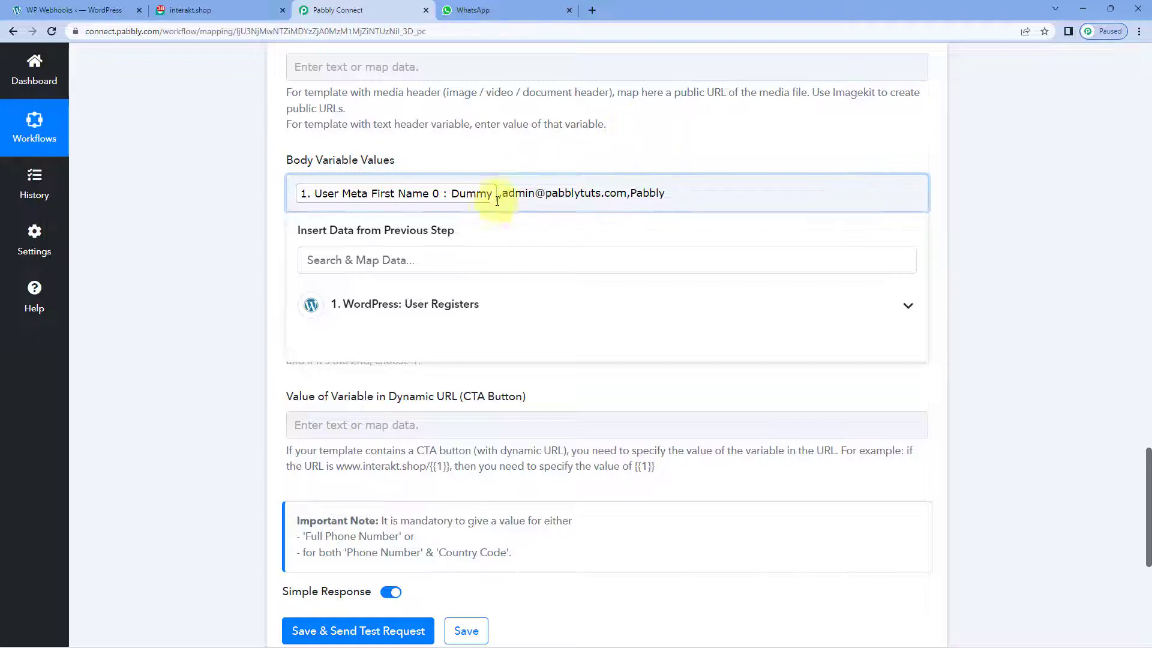
pyautogui.click(269, 150)
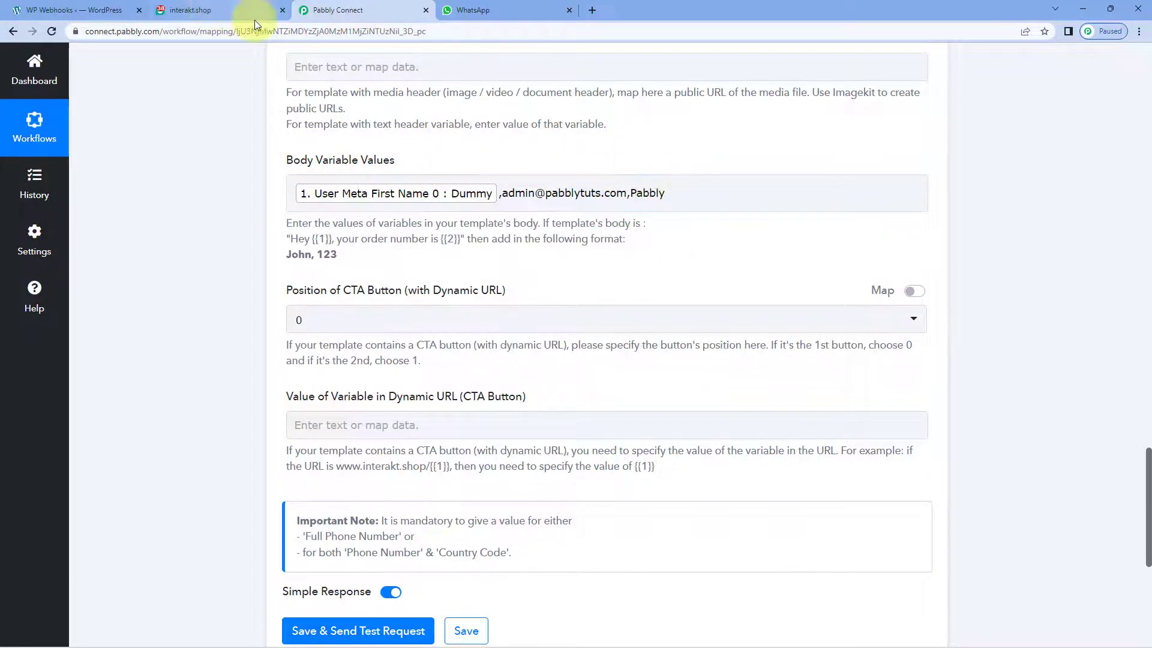
pyautogui.click(239, 5)
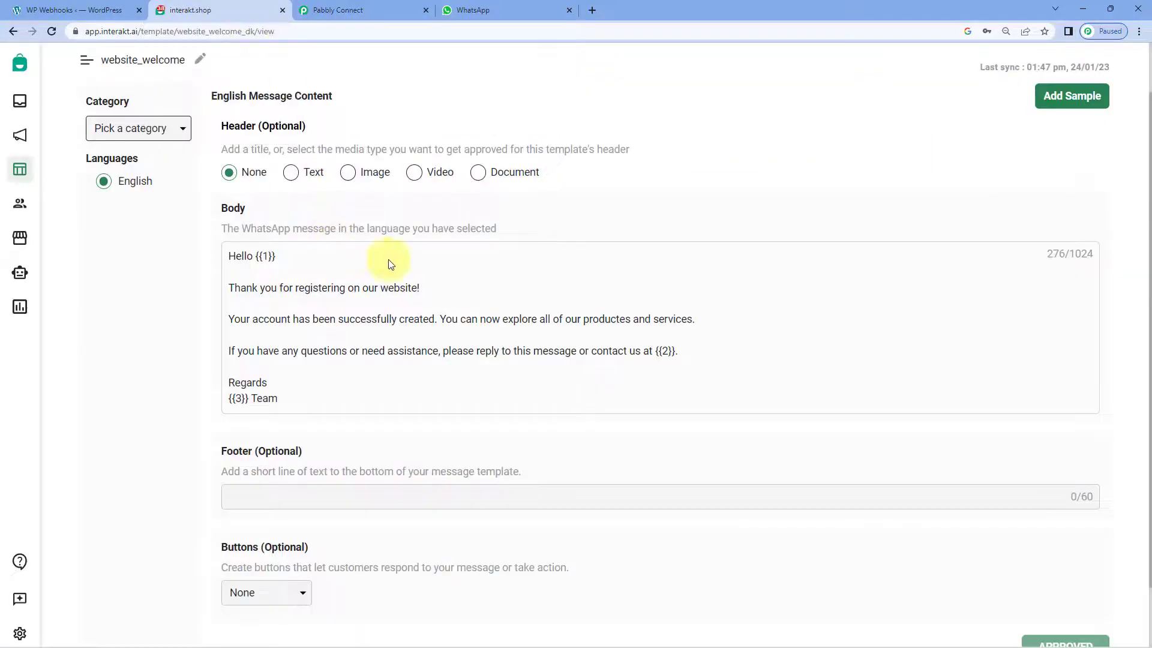
pyautogui.click(333, 7)
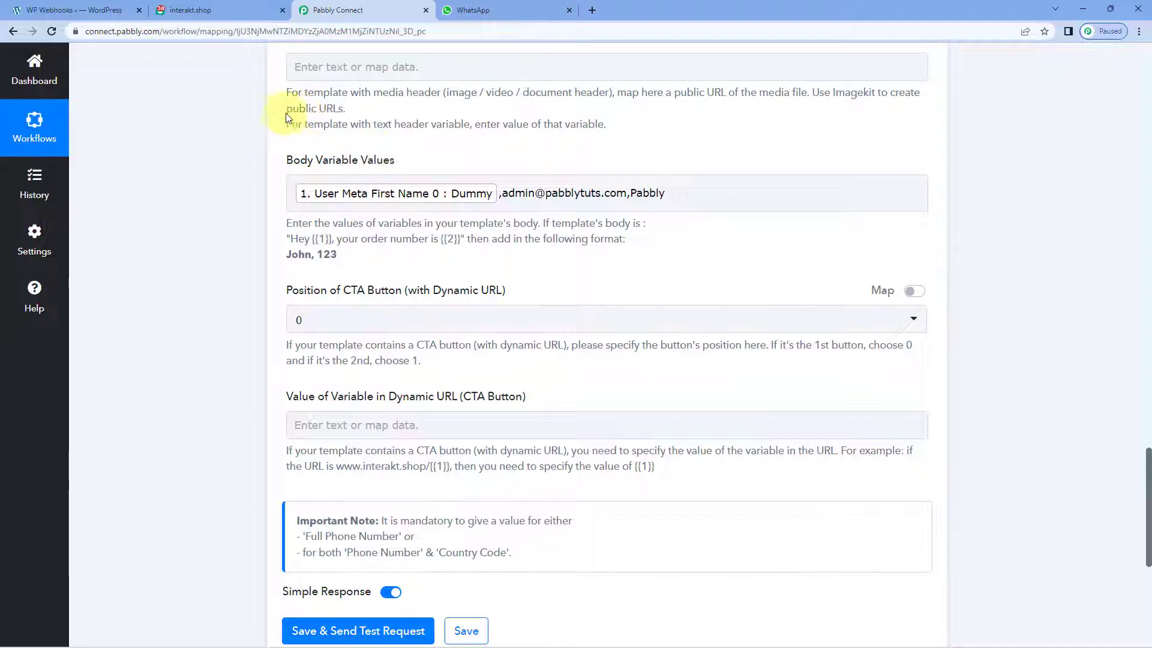
pyautogui.click(243, 8)
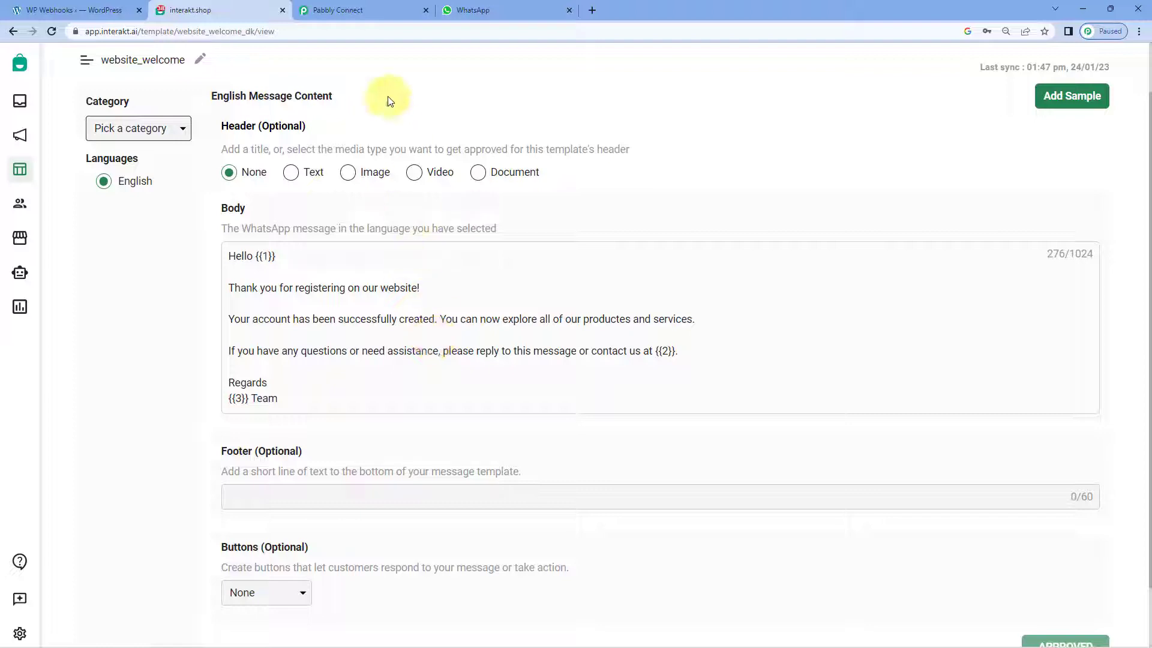
pyautogui.click(361, 7)
pyautogui.scroll(-1, 319, 273)
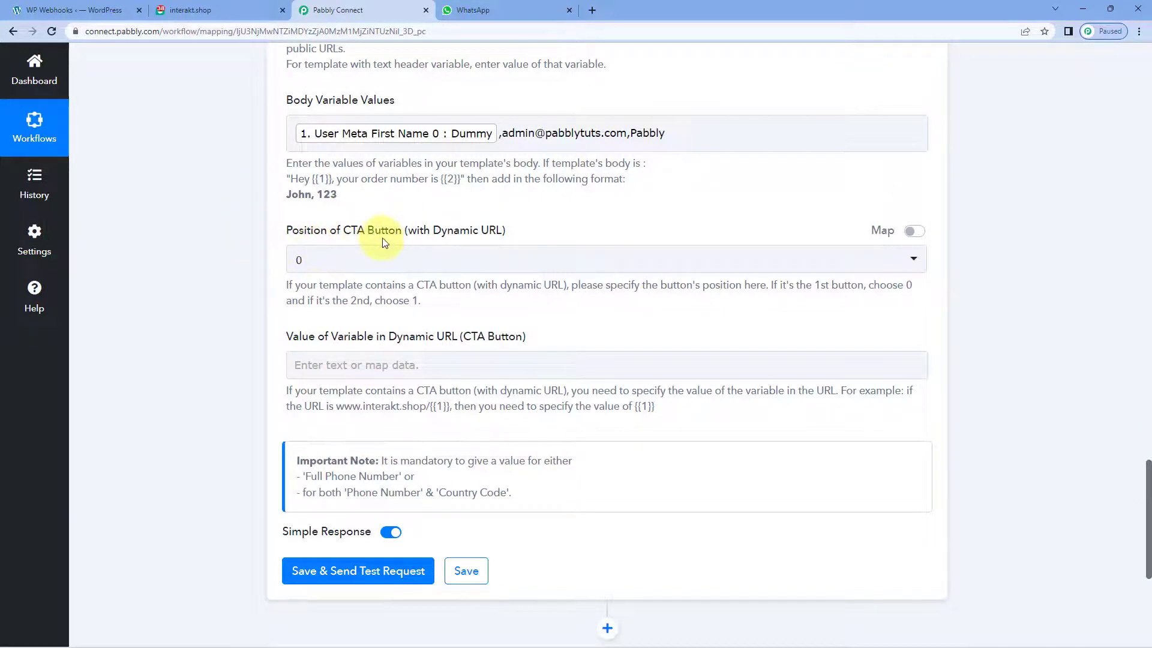
pyautogui.click(198, 10)
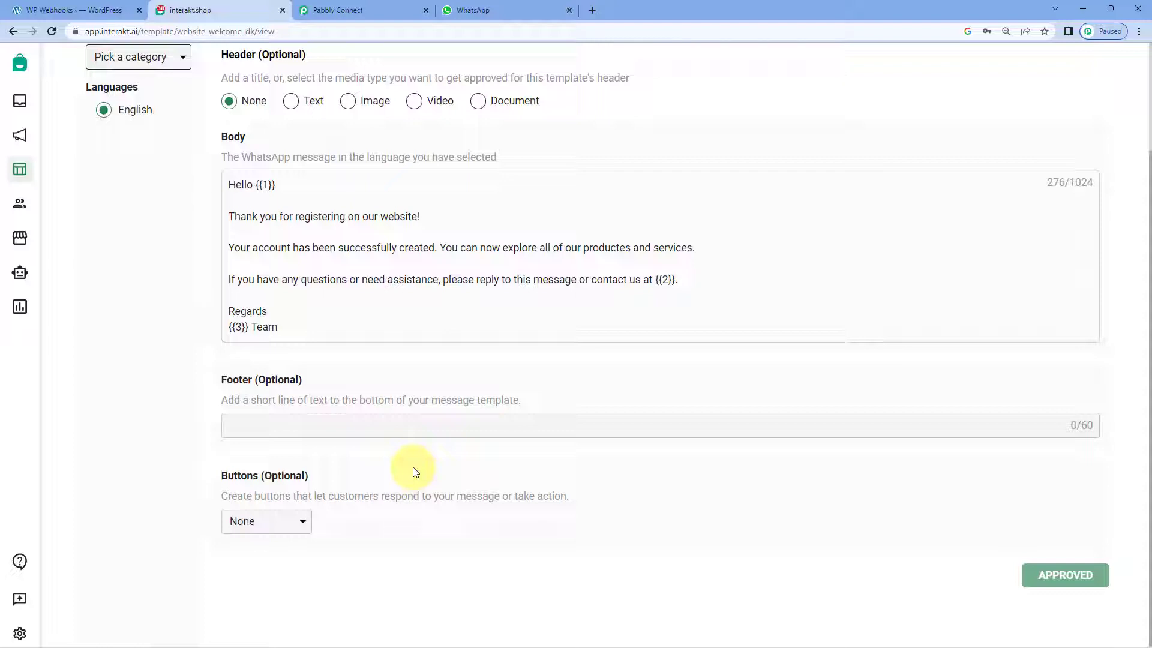
pyautogui.click(363, 10)
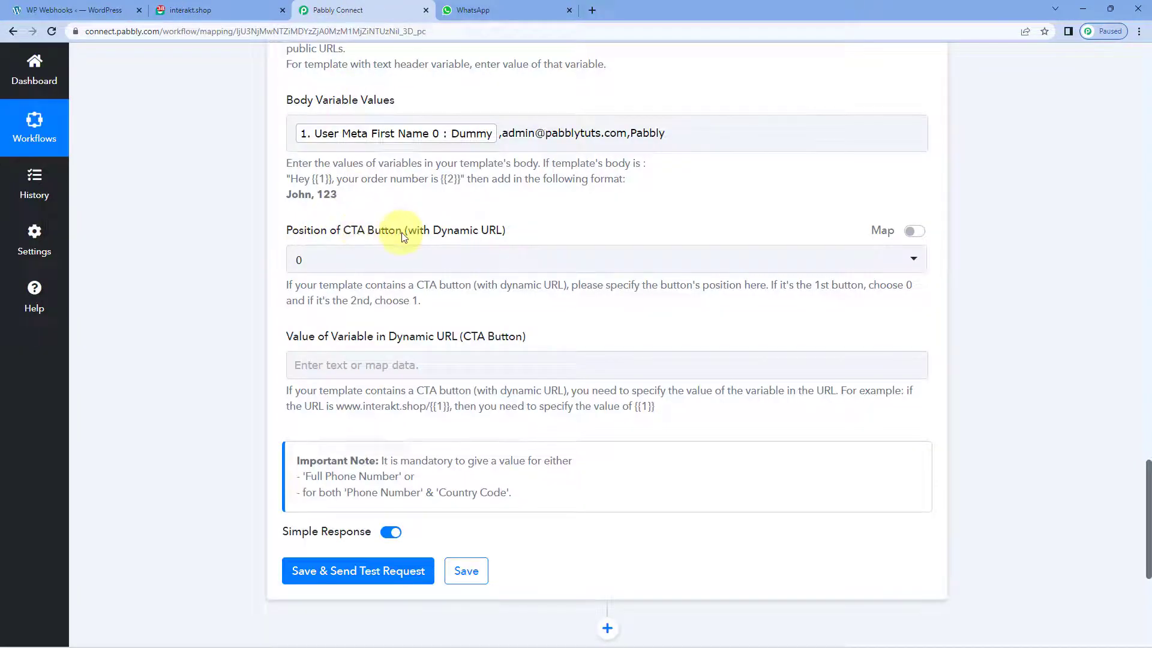
pyautogui.click(375, 262)
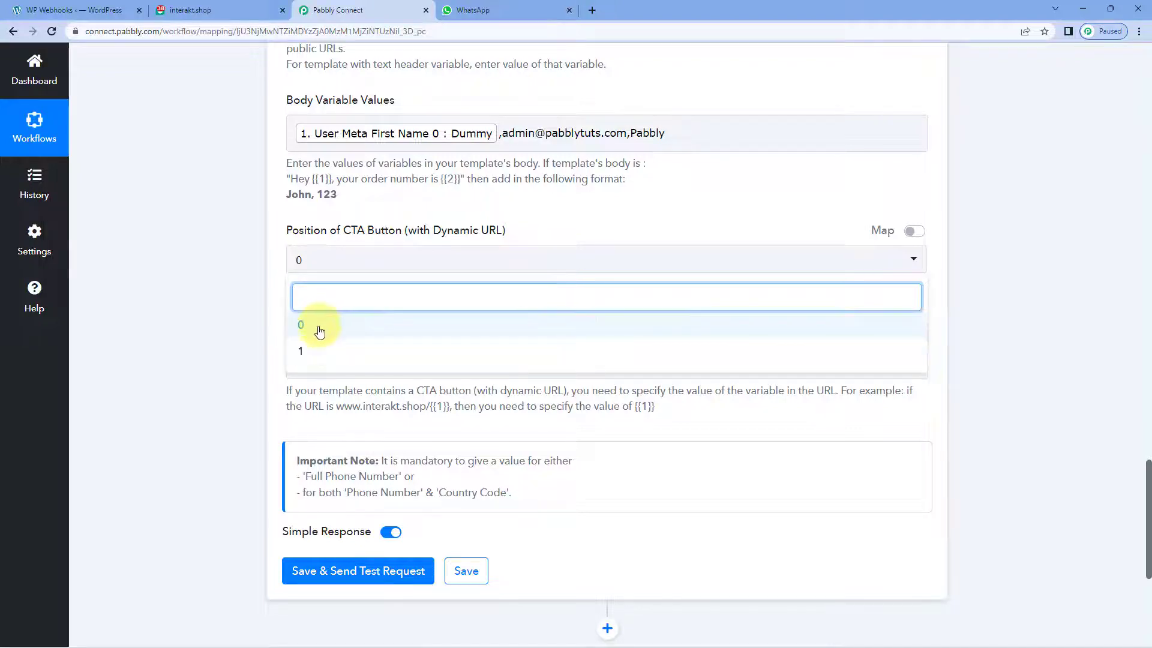
pyautogui.click(356, 255)
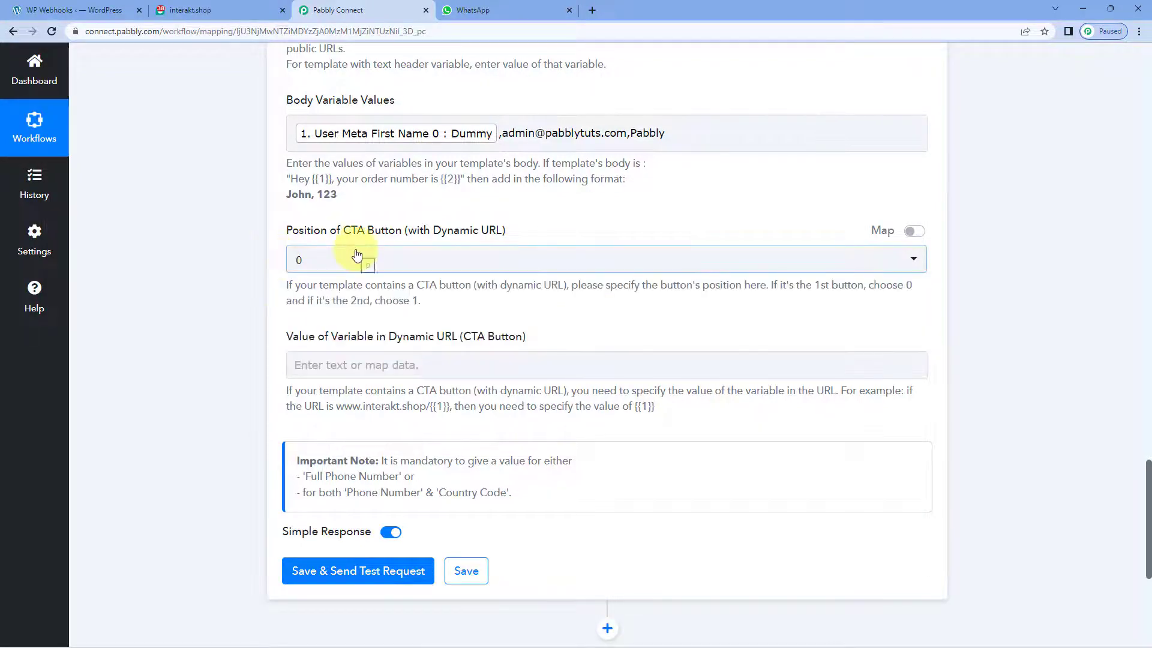
pyautogui.click(388, 309)
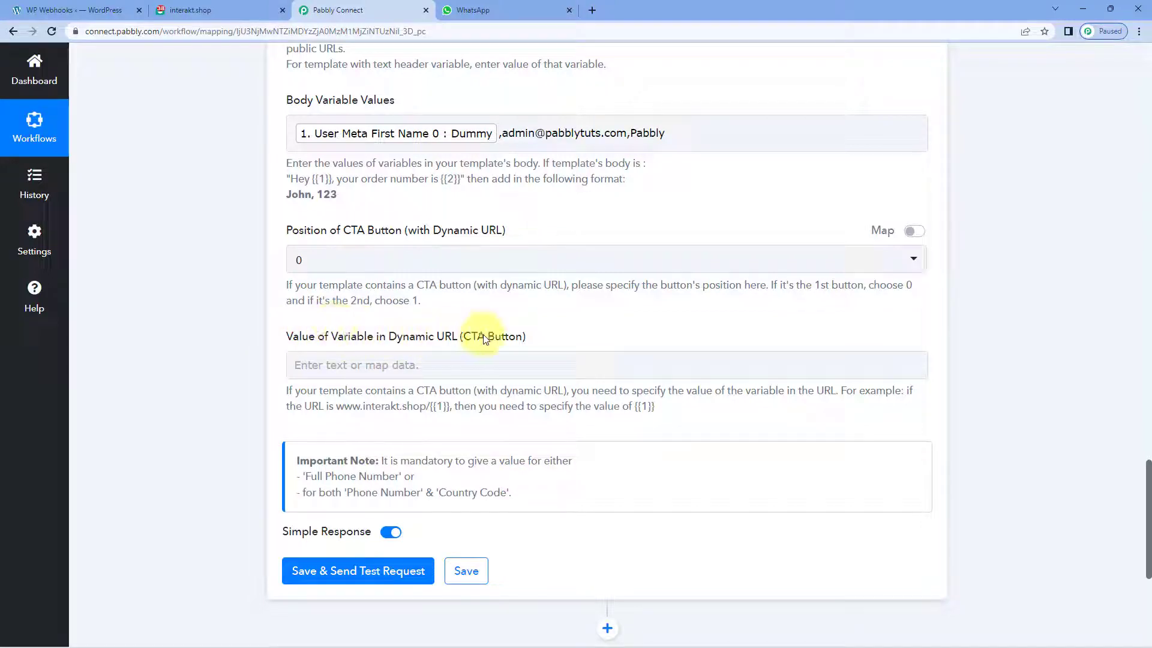
pyautogui.click(246, 5)
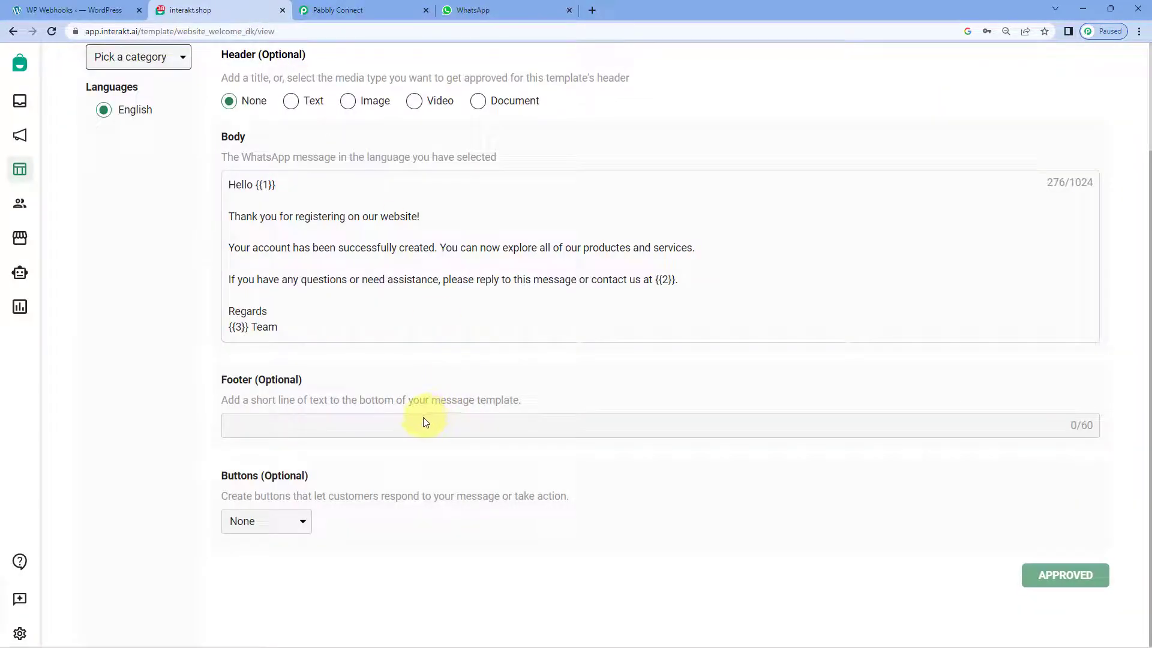
pyautogui.click(372, 10)
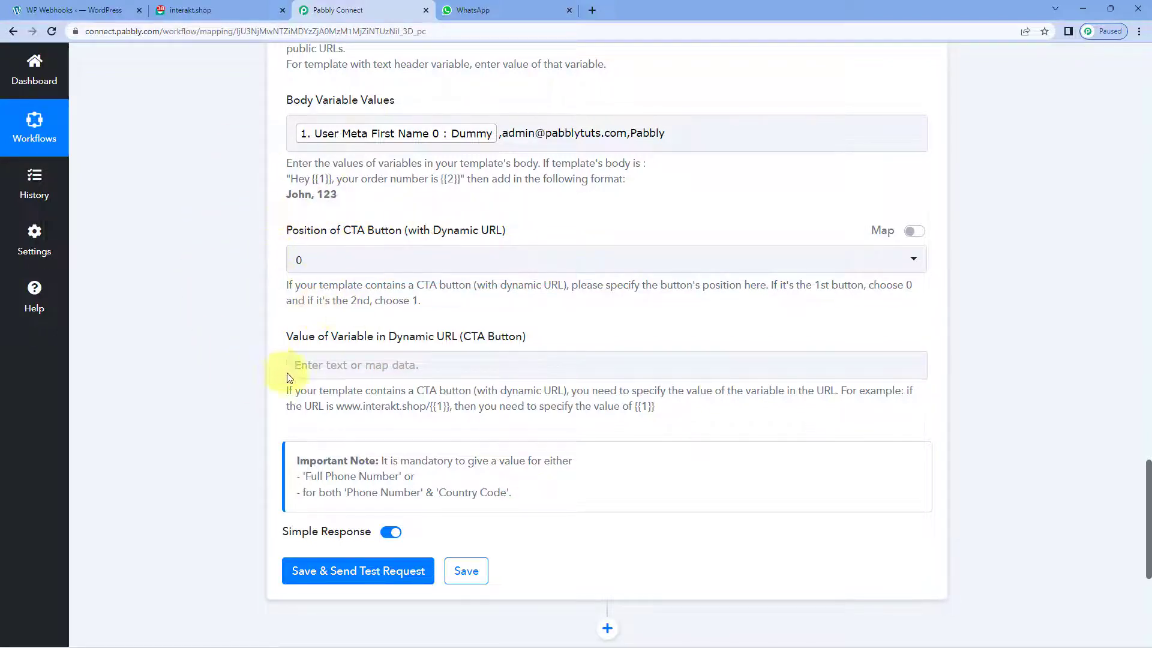
pyautogui.scroll(-4, 248, 278)
# Save the Interakt action and send a test request, checking the 'Message queued' response.
pyautogui.click(366, 330)
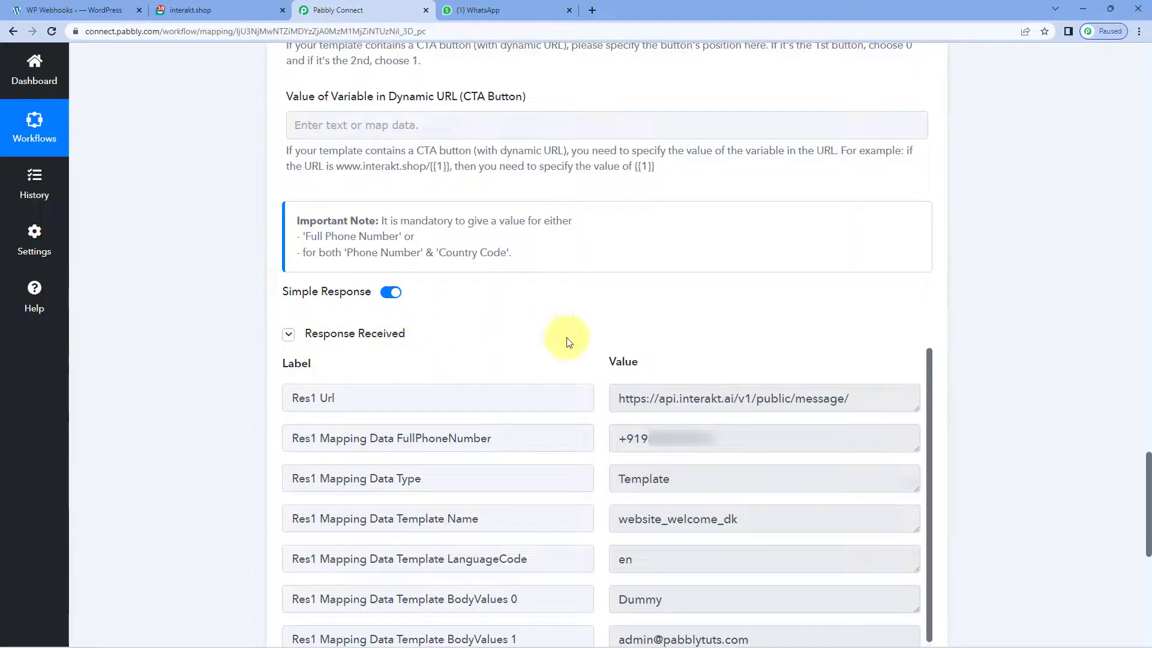
pyautogui.scroll(-2, 567, 348)
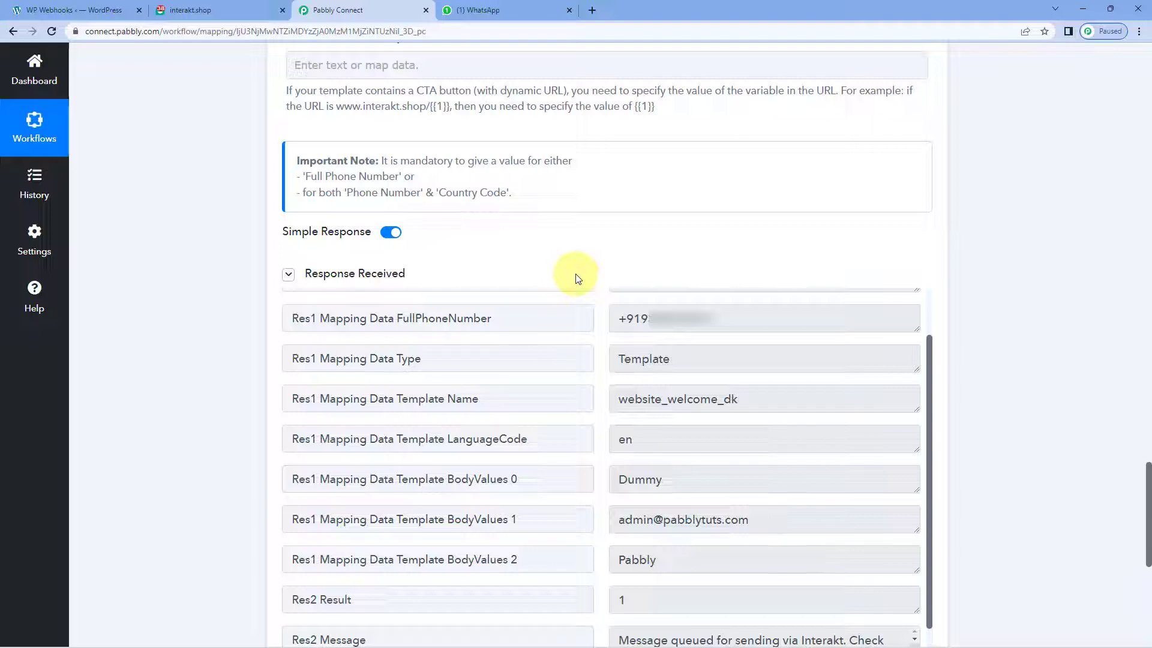
pyautogui.scroll(7, 576, 277)
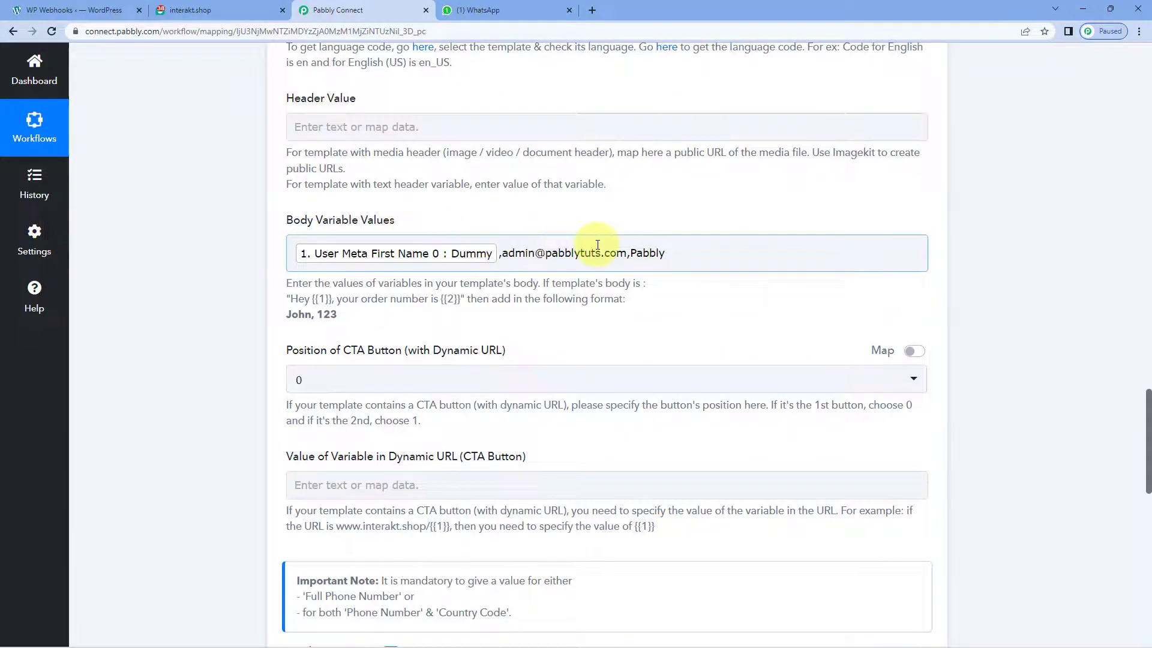
# Verify the Template Code Name matches the Interakt template, then bring up WhatsApp Web.
pyautogui.scroll(3, 586, 237)
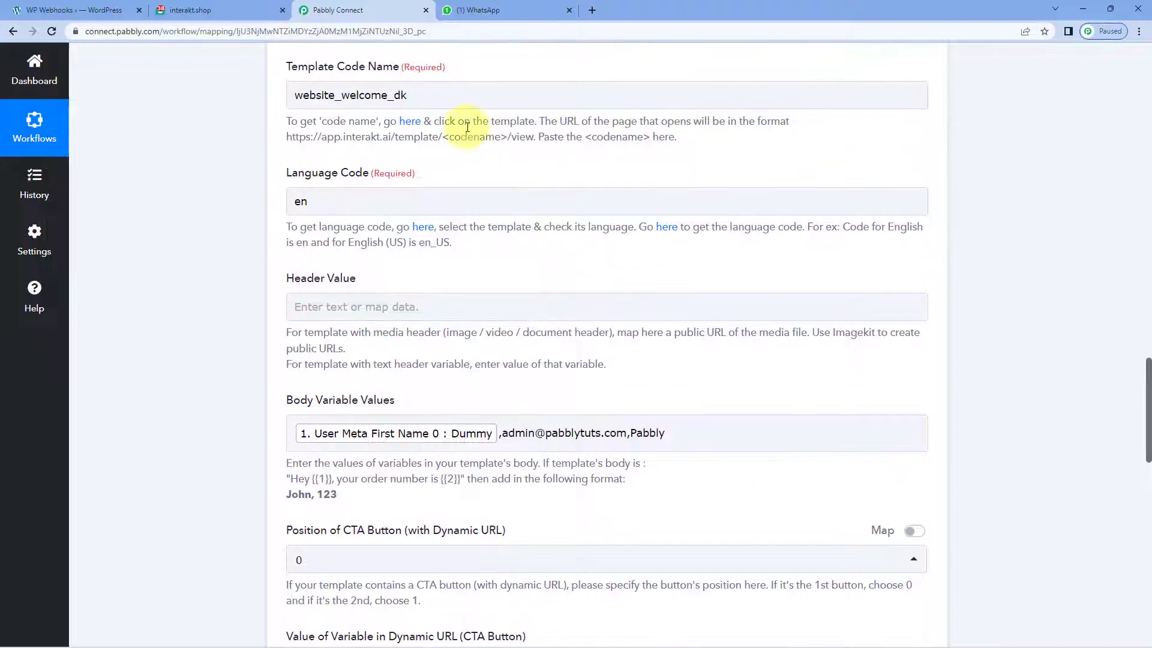
pyautogui.click(360, 95)
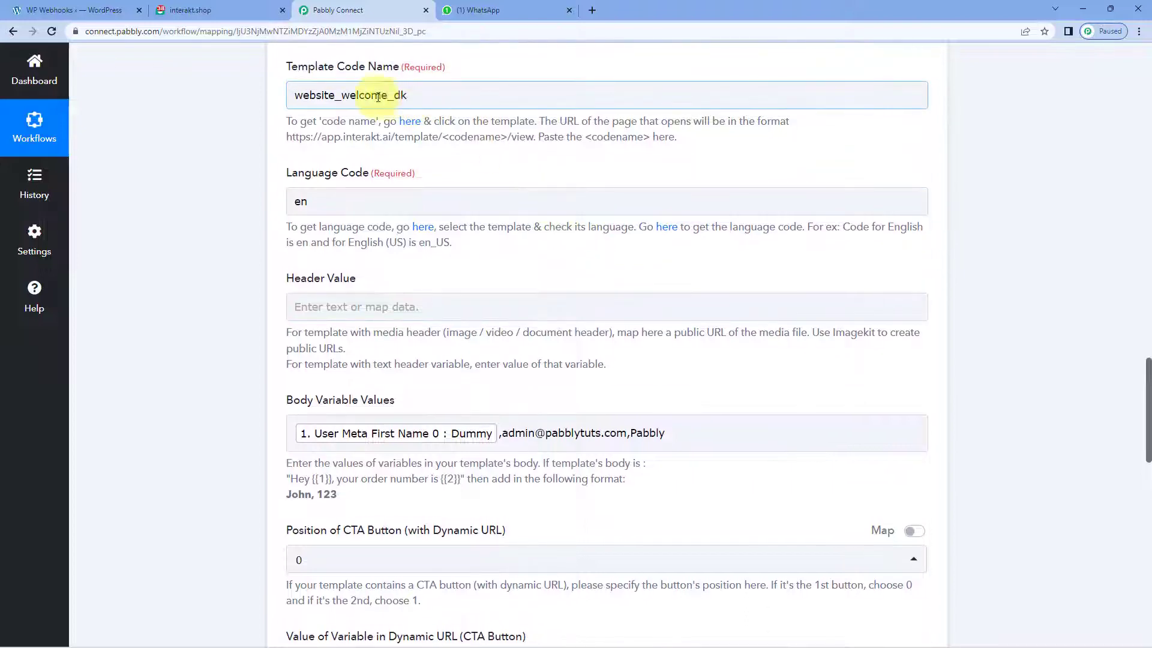
pyautogui.click(256, 10)
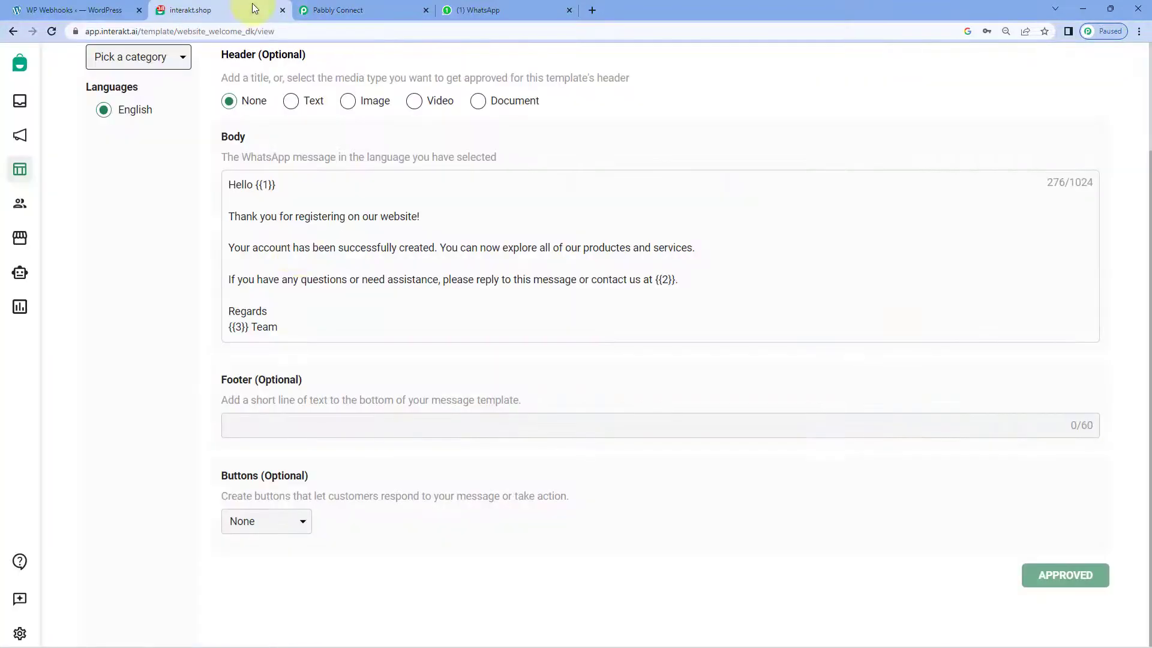
pyautogui.click(334, 10)
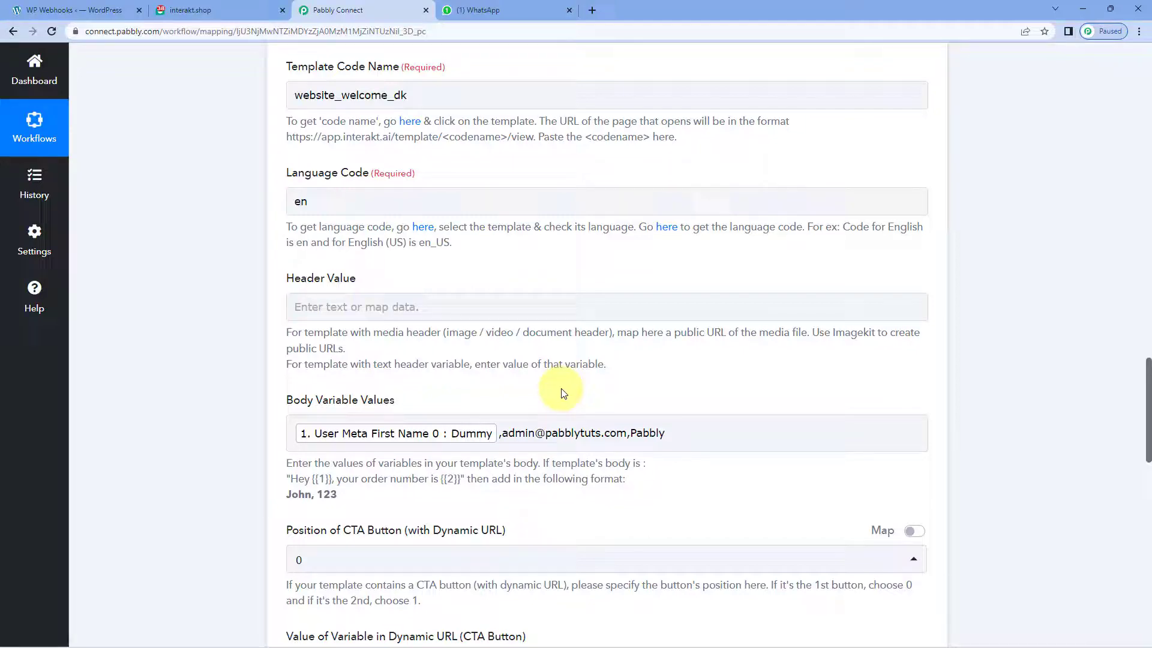
pyautogui.click(515, 9)
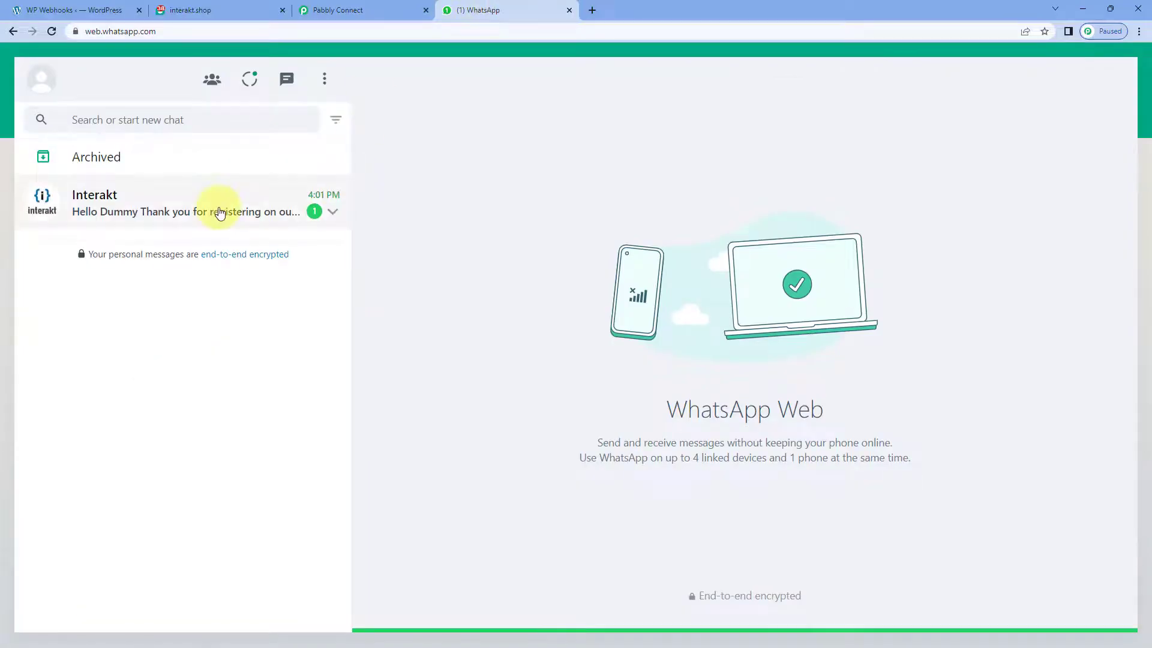
# Open the Interakt chat and check that 'Dummy' matches the mapped first name.
pyautogui.click(219, 213)
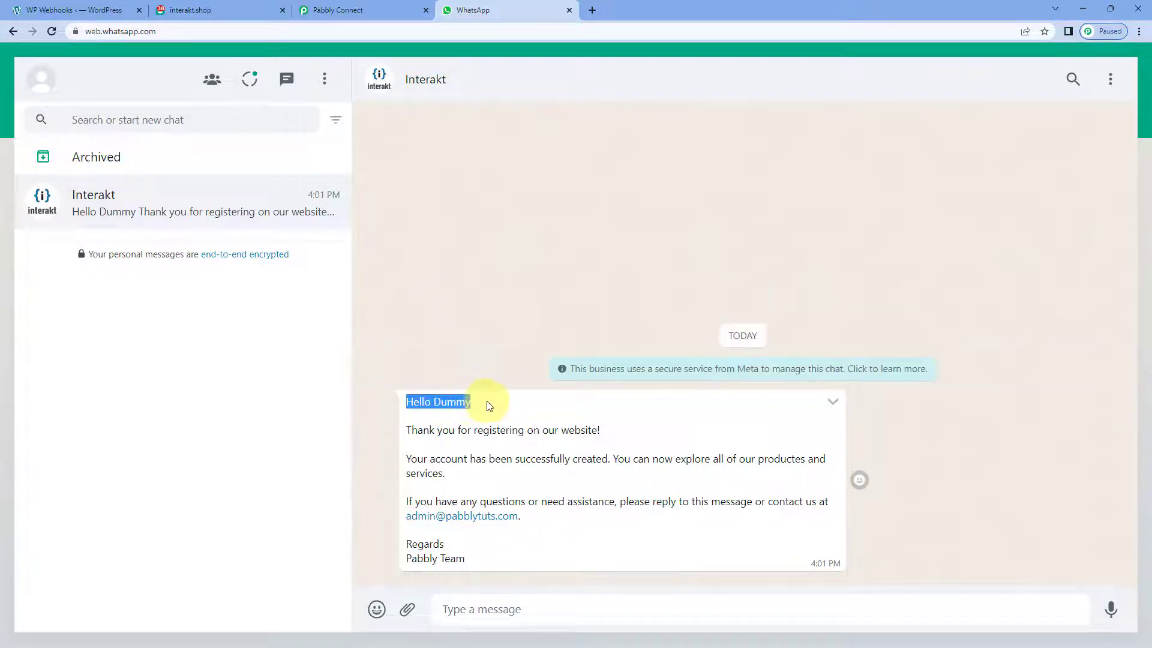
pyautogui.doubleClick(451, 402)
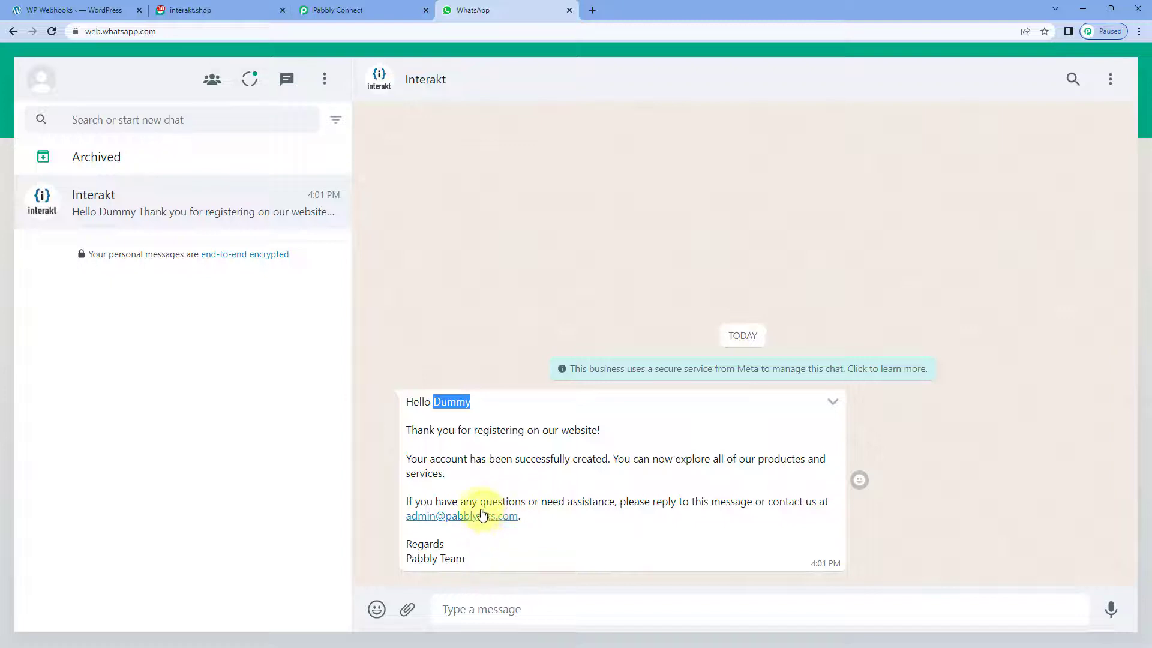
pyautogui.click(372, 10)
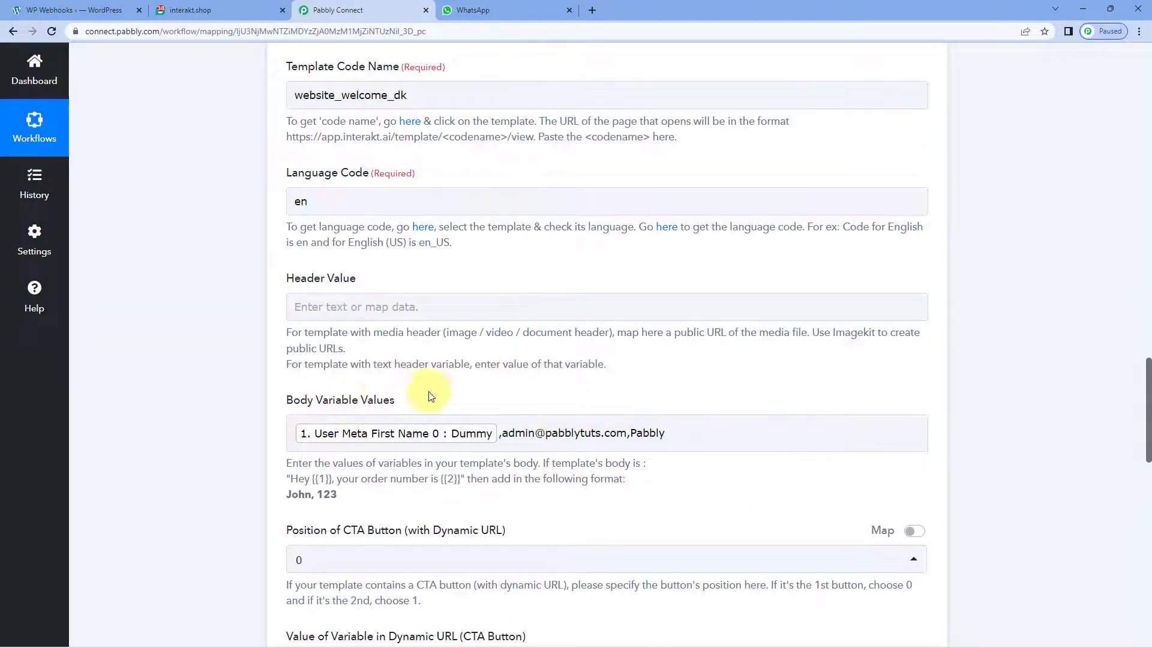
pyautogui.click(647, 437)
pyautogui.click(473, 9)
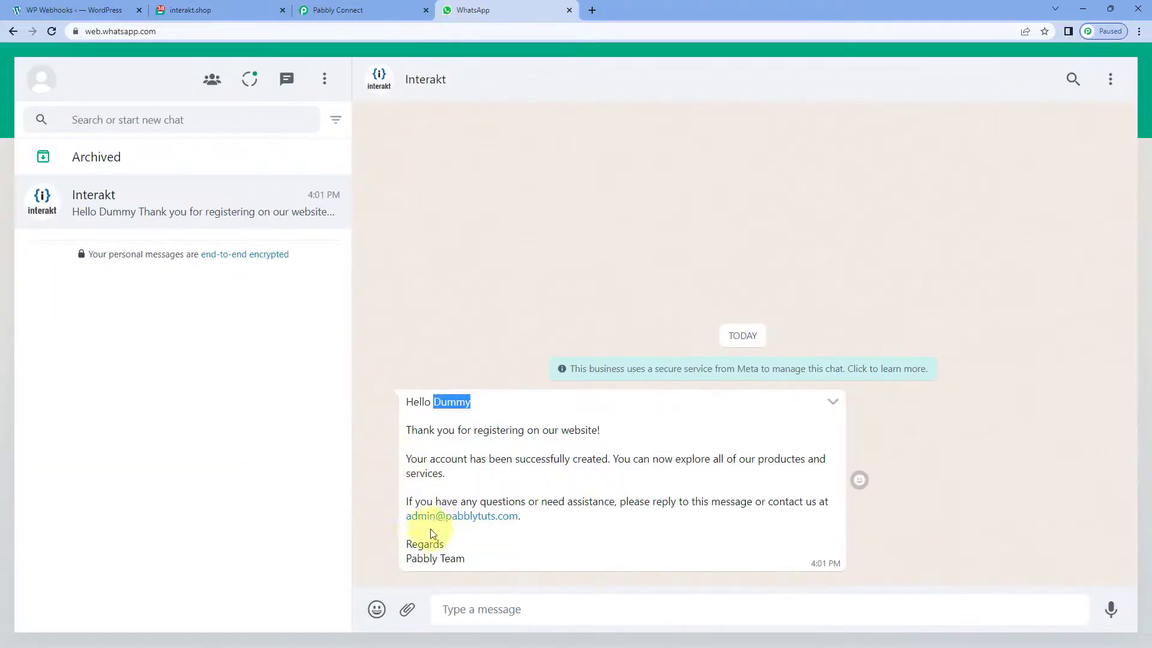
# Confirm 'Pabbly' in the message sign-off against the workflow's body values.
pyautogui.doubleClick(422, 557)
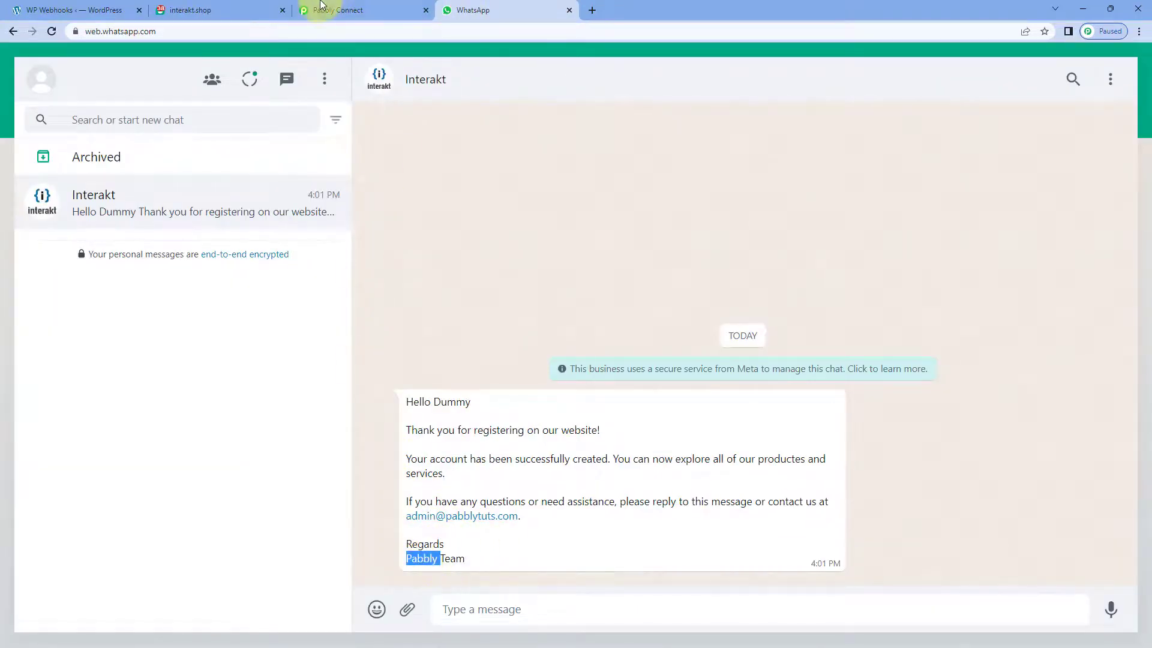
pyautogui.click(336, 10)
pyautogui.click(477, 9)
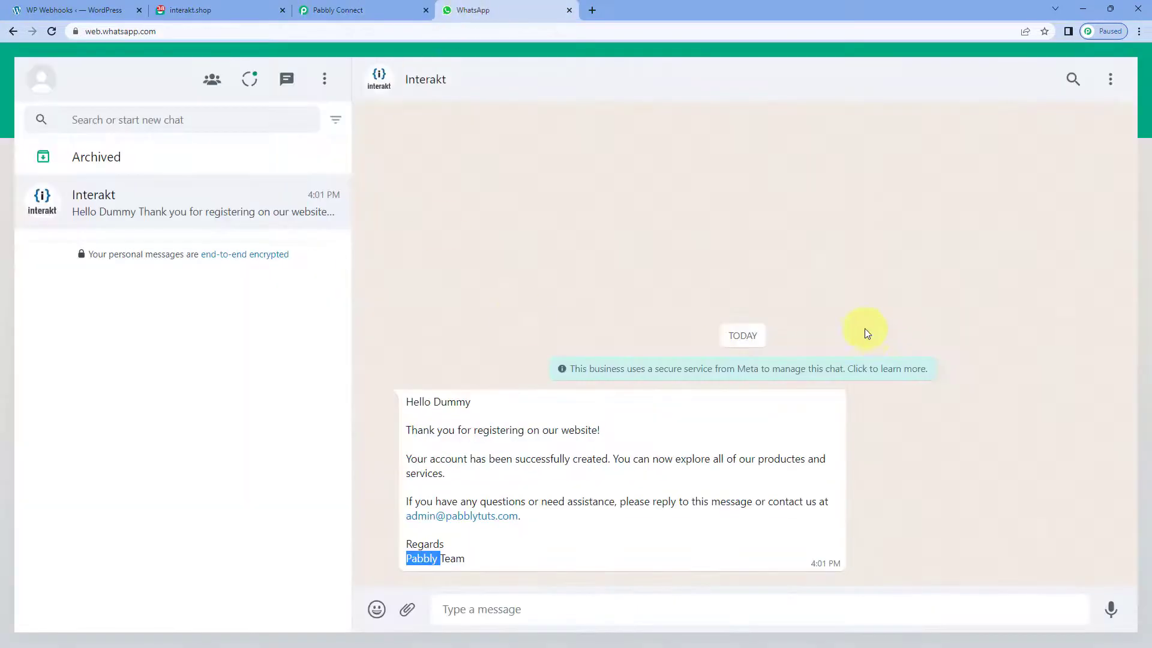
pyautogui.click(329, 6)
# Collapse the WordPress trigger step, then bring the incognito registration page window forward.
pyautogui.scroll(12, 957, 283)
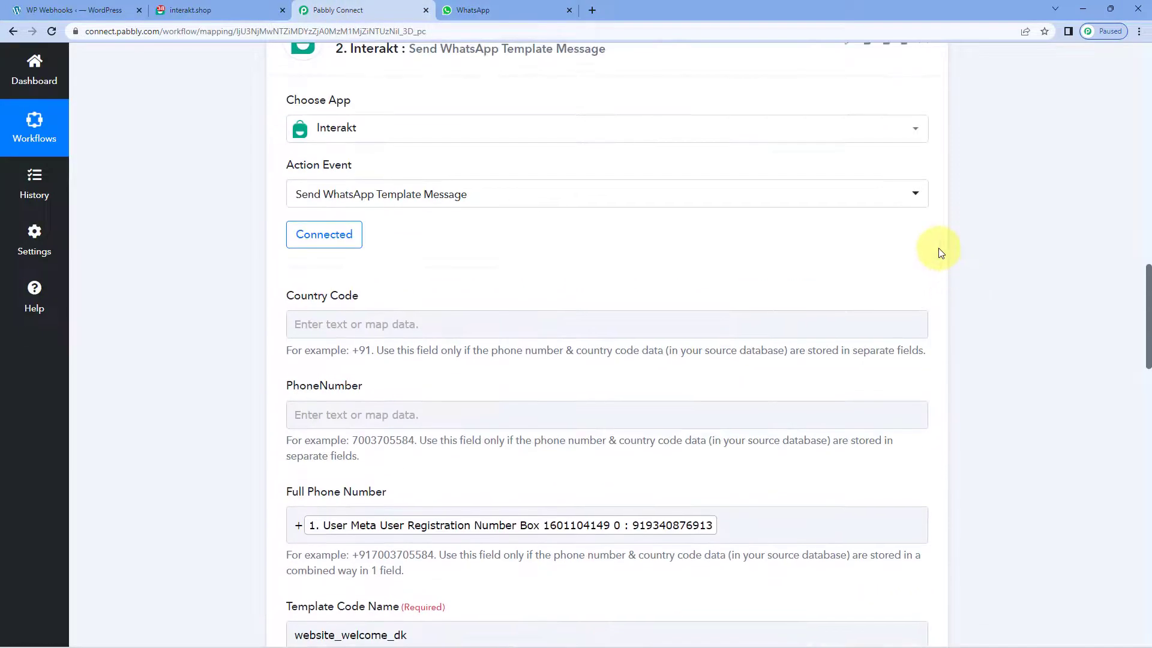
pyautogui.scroll(15, 935, 287)
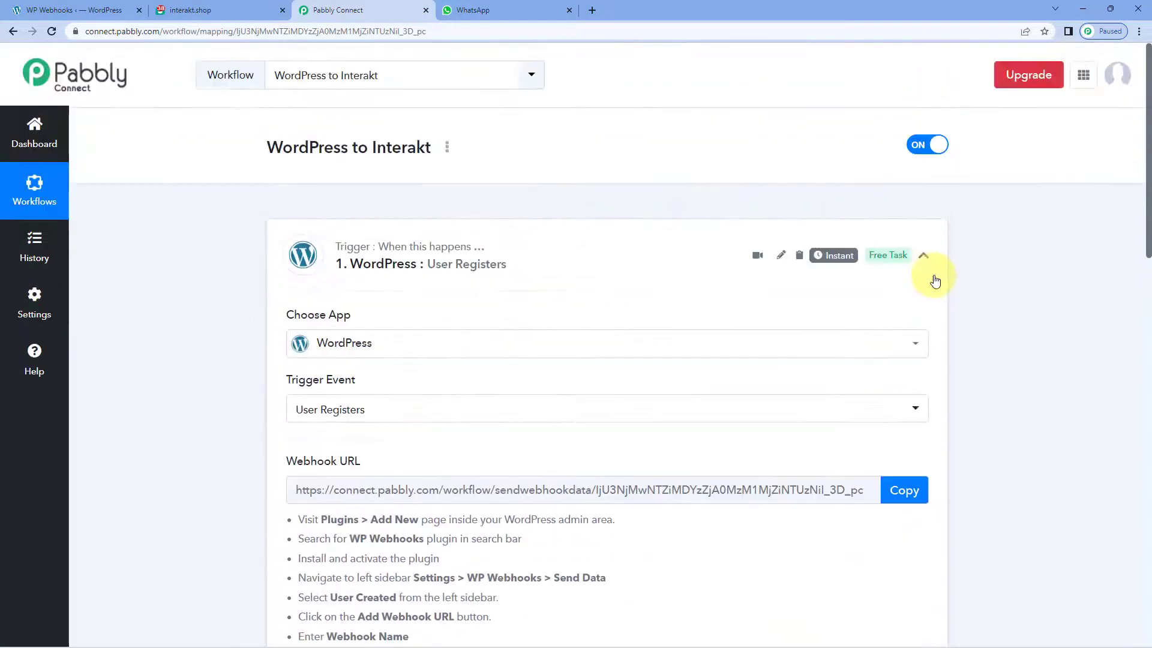
pyautogui.click(443, 325)
pyautogui.scroll(-1, 229, 301)
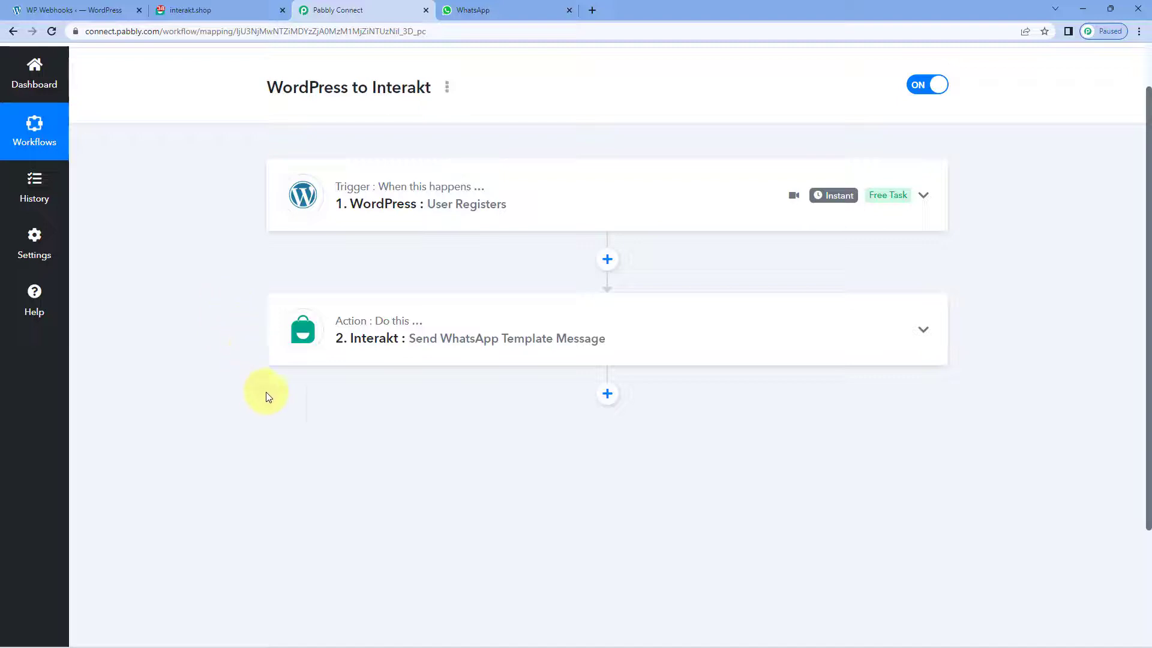
pyautogui.scroll(1, 645, 119)
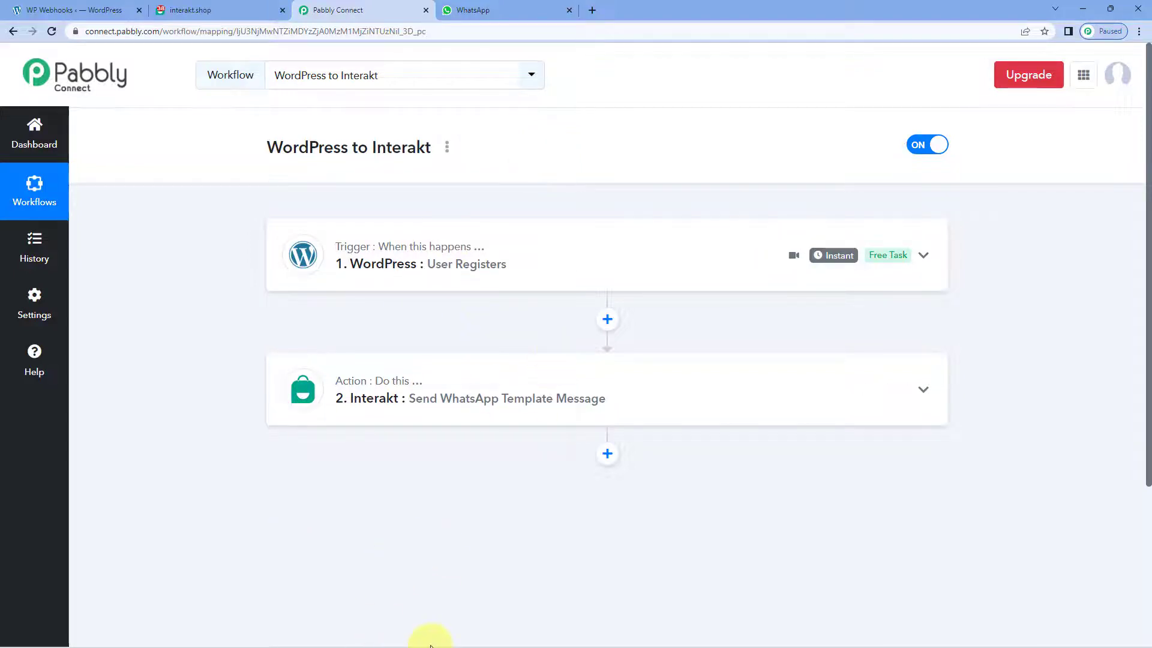
pyautogui.moveTo(400, 633)
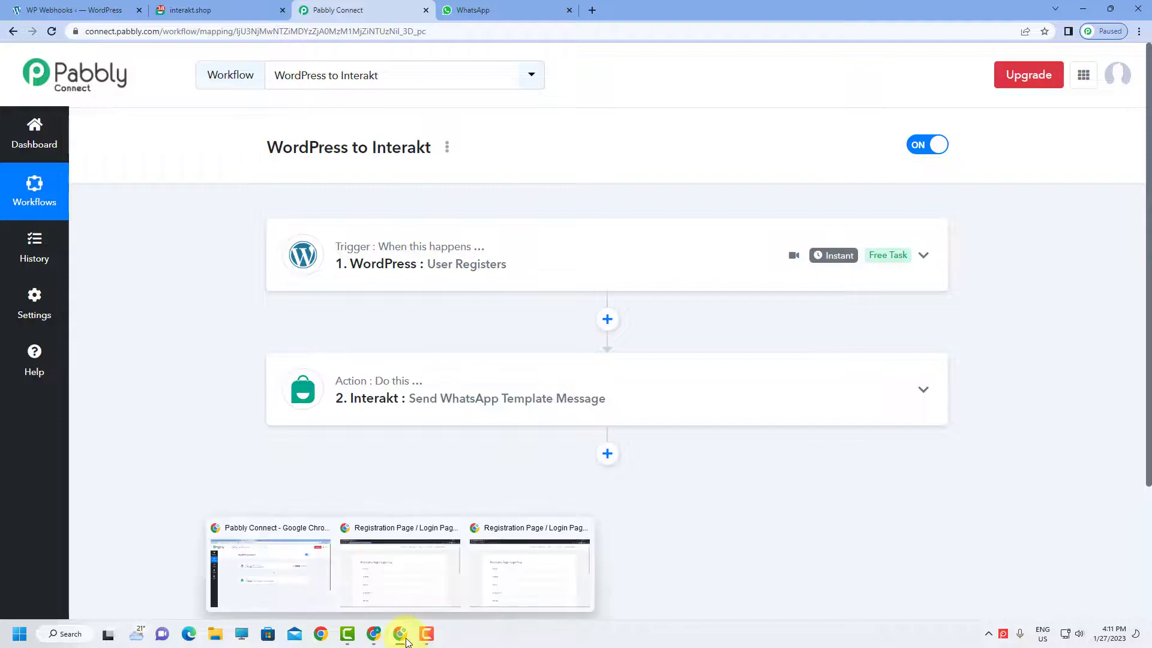
pyautogui.click(503, 584)
# Enter First Name 'Test', a Last Name and a Username on the registration form.
pyautogui.scroll(-2, 154, 252)
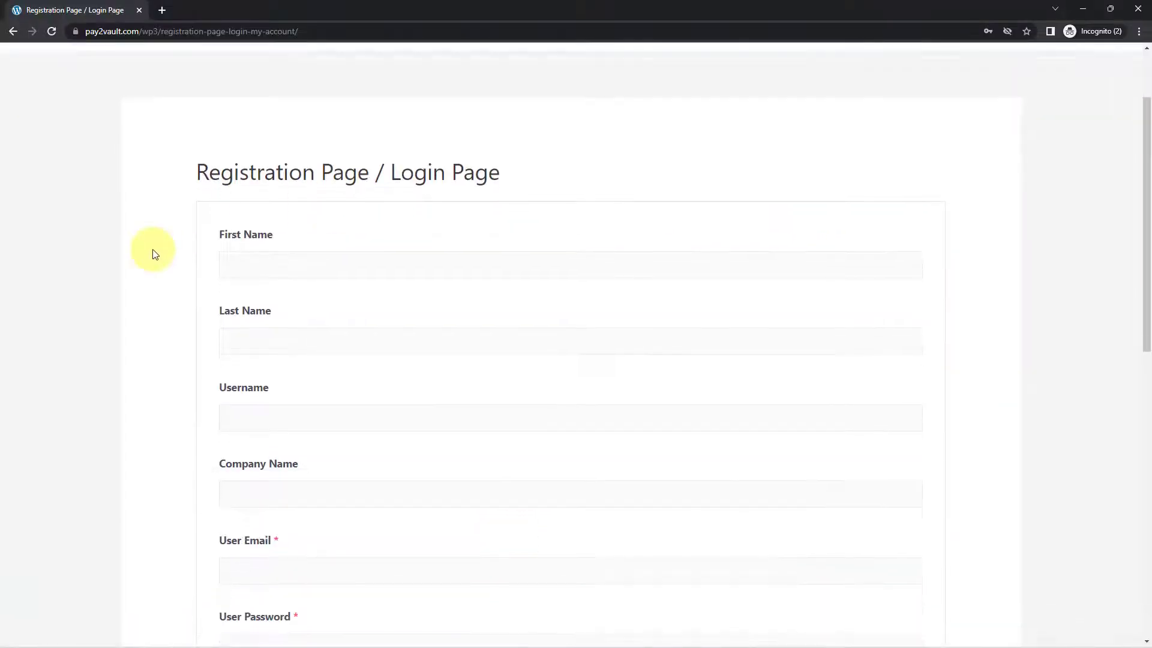
pyautogui.scroll(-1, 154, 251)
pyautogui.click(244, 134)
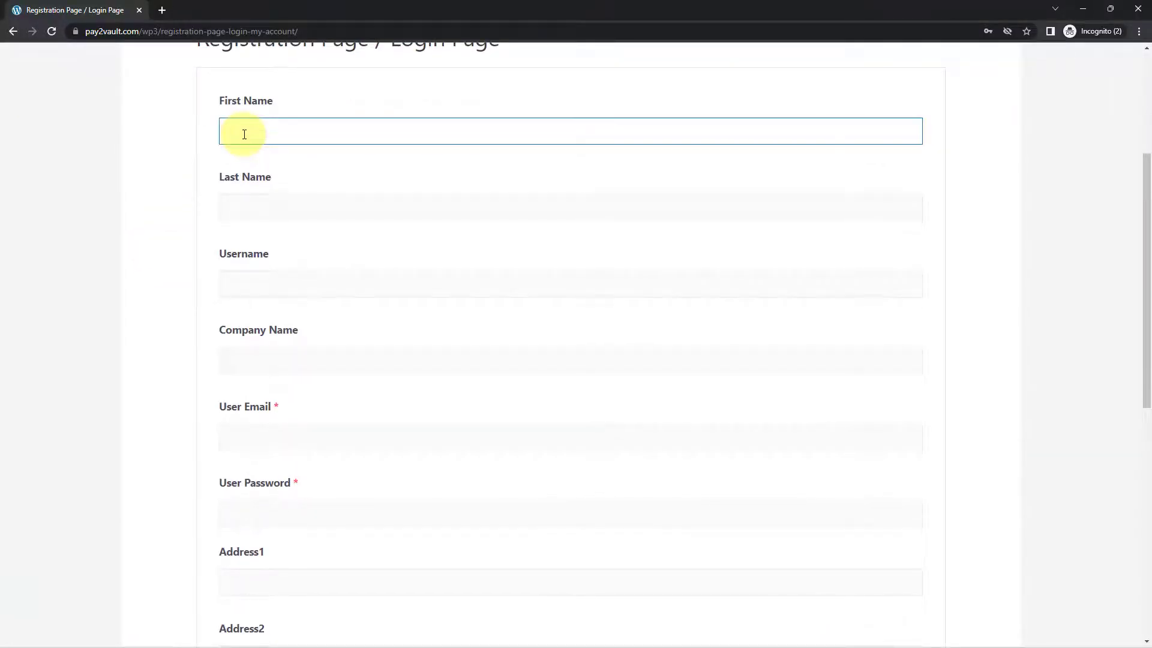
pyautogui.write('Test')
pyautogui.press('Tab')
pyautogui.write('Us')
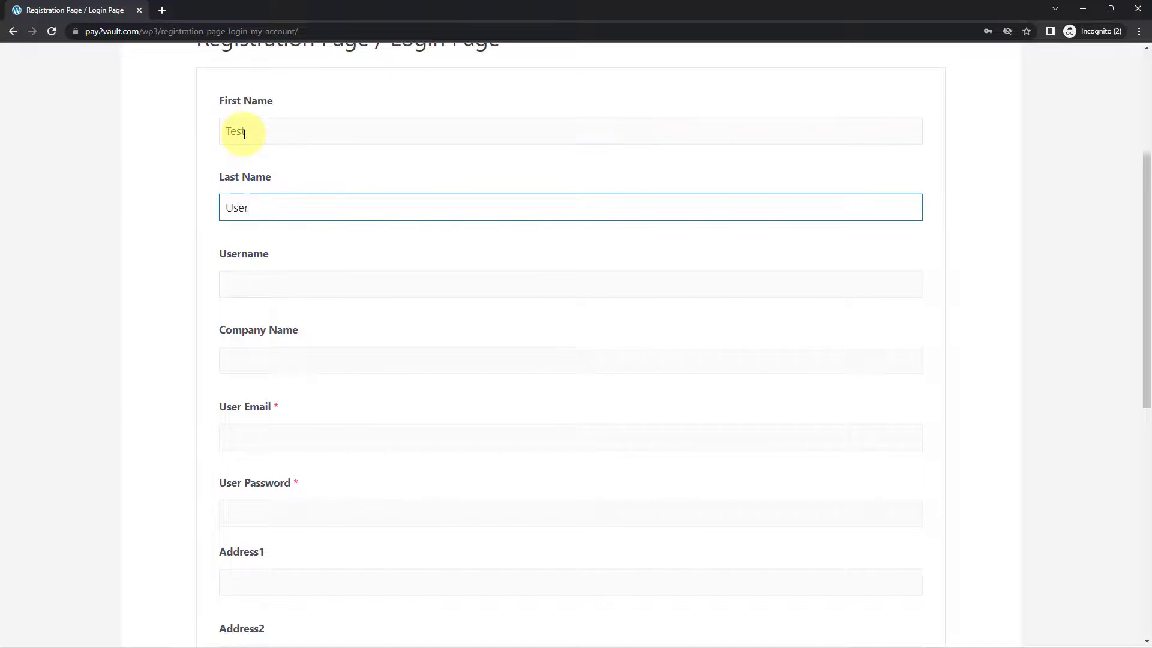
pyautogui.press('Tab')
pyautogui.write('test1232')
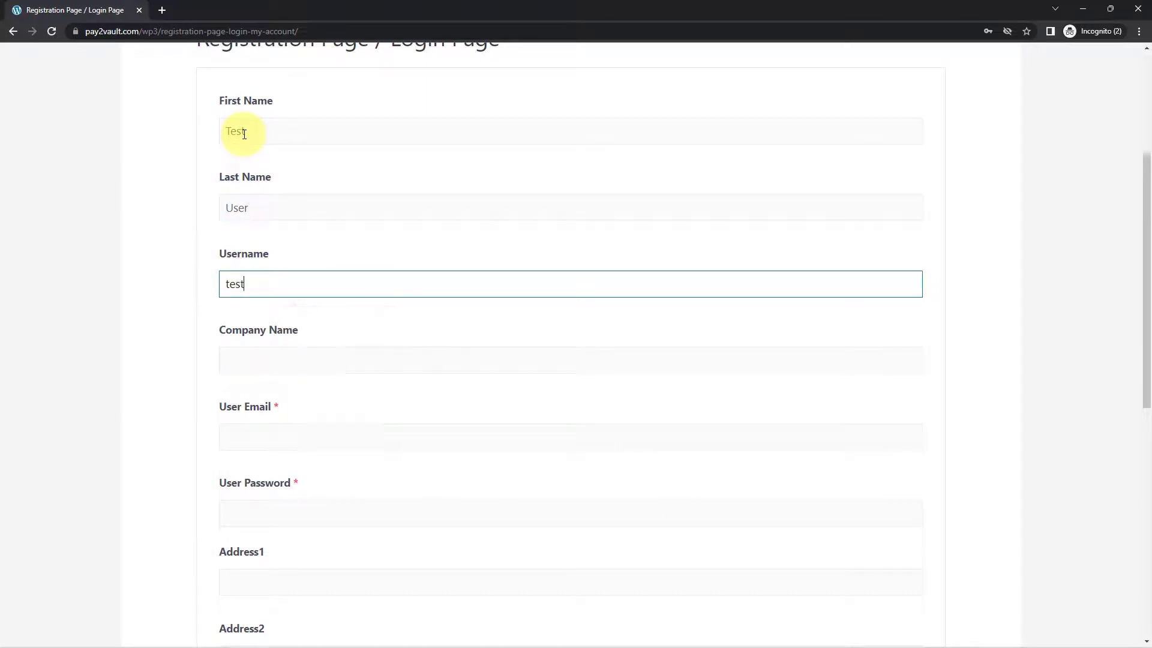
# Fill Company Name 'Pabbly', the user's e-mail address and a password.
pyautogui.scroll(-1, 289, 315)
pyautogui.click(289, 315)
pyautogui.write('Pabbly')
pyautogui.press('Tab')
pyautogui.scroll(-2, 193, 278)
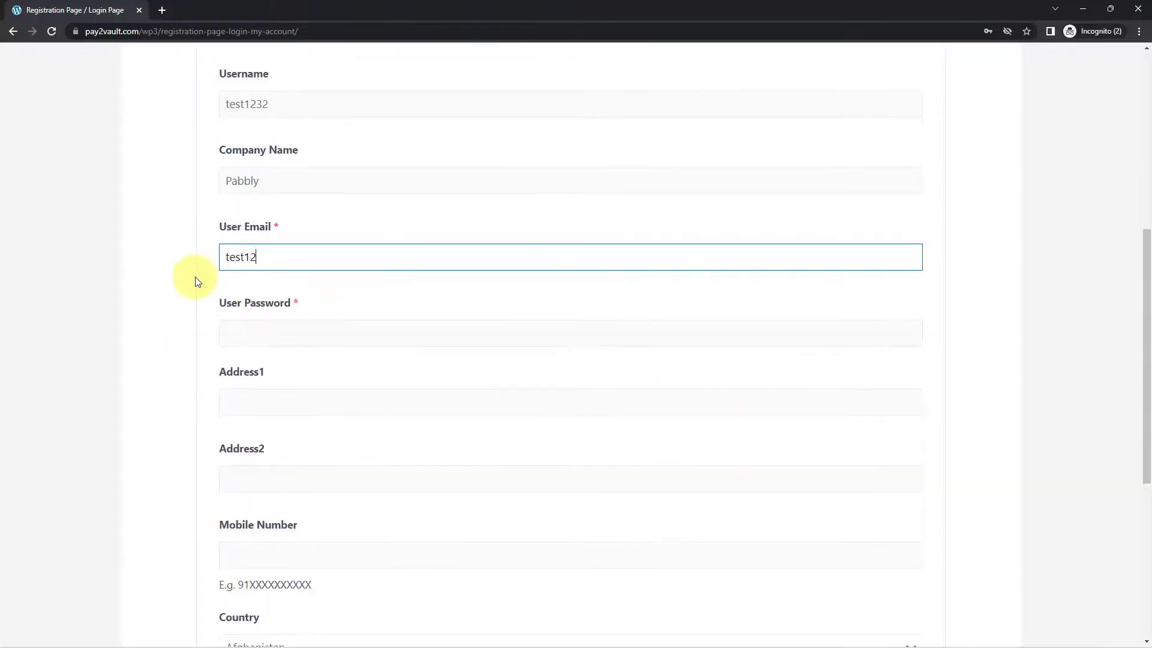
pyautogui.press('Tab')
pyautogui.press('Tab')
# Fill both address lines, the mobile number, country India and the zip code.
pyautogui.scroll(-1, 249, 329)
pyautogui.press('Tab')
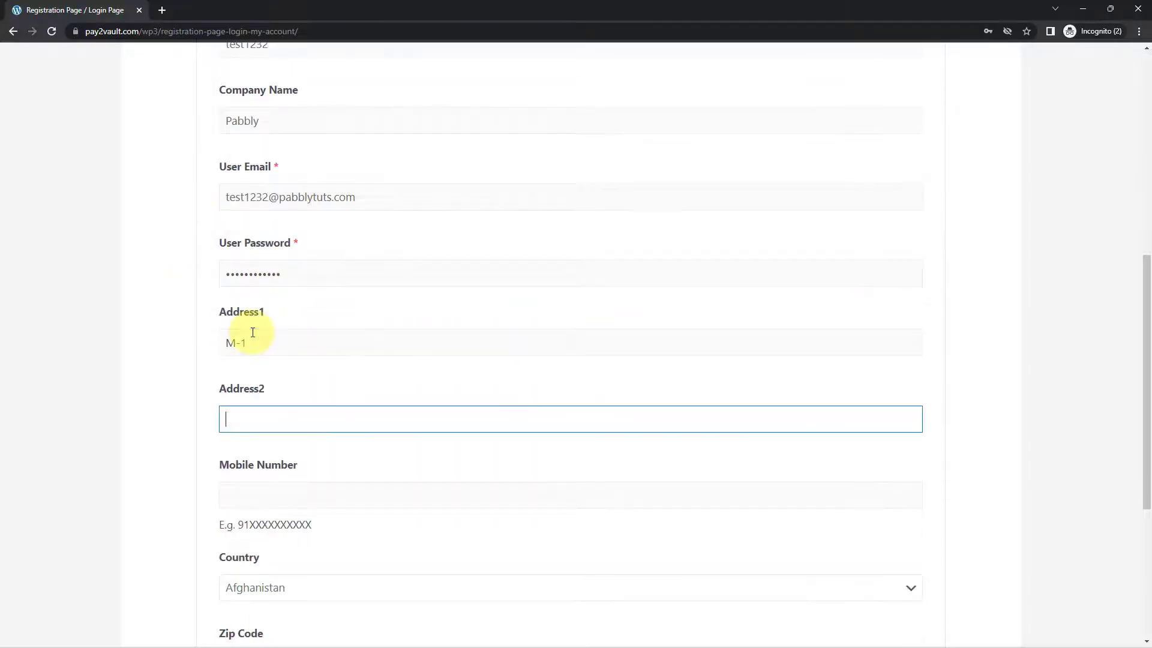
pyautogui.scroll(-2, 253, 333)
pyautogui.press('Tab')
pyautogui.write('919')
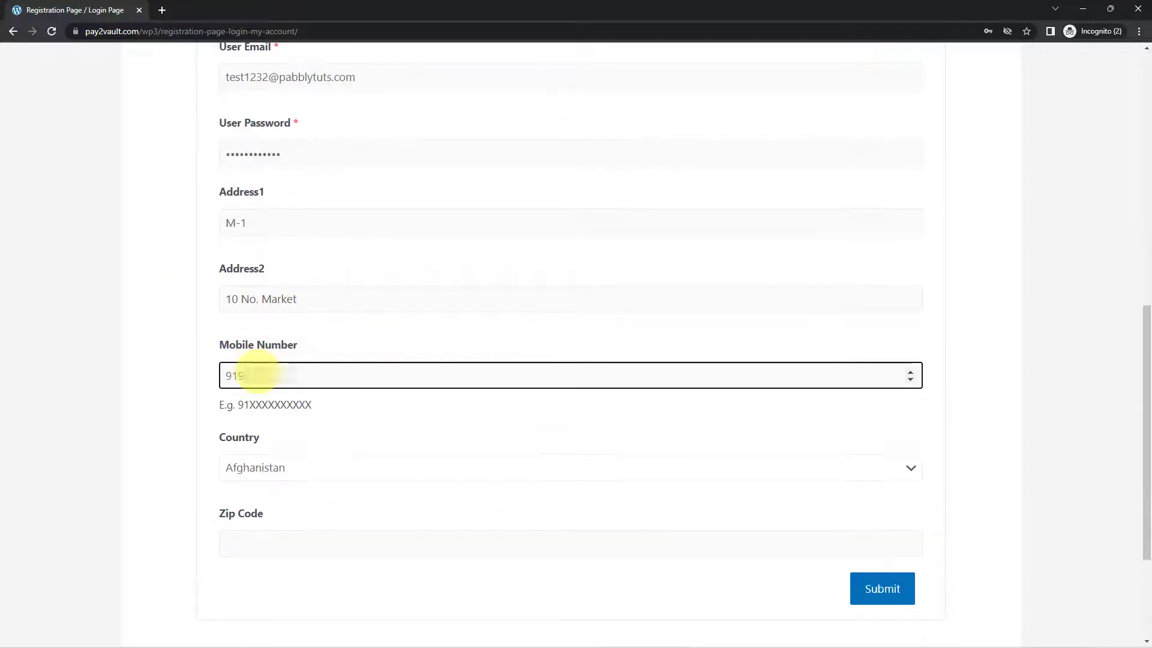
pyautogui.click(278, 469)
pyautogui.write('ind')
pyautogui.press('Tab')
pyautogui.write('462016')
pyautogui.click(329, 462)
pyautogui.scroll(1, 329, 462)
pyautogui.scroll(-1, 334, 466)
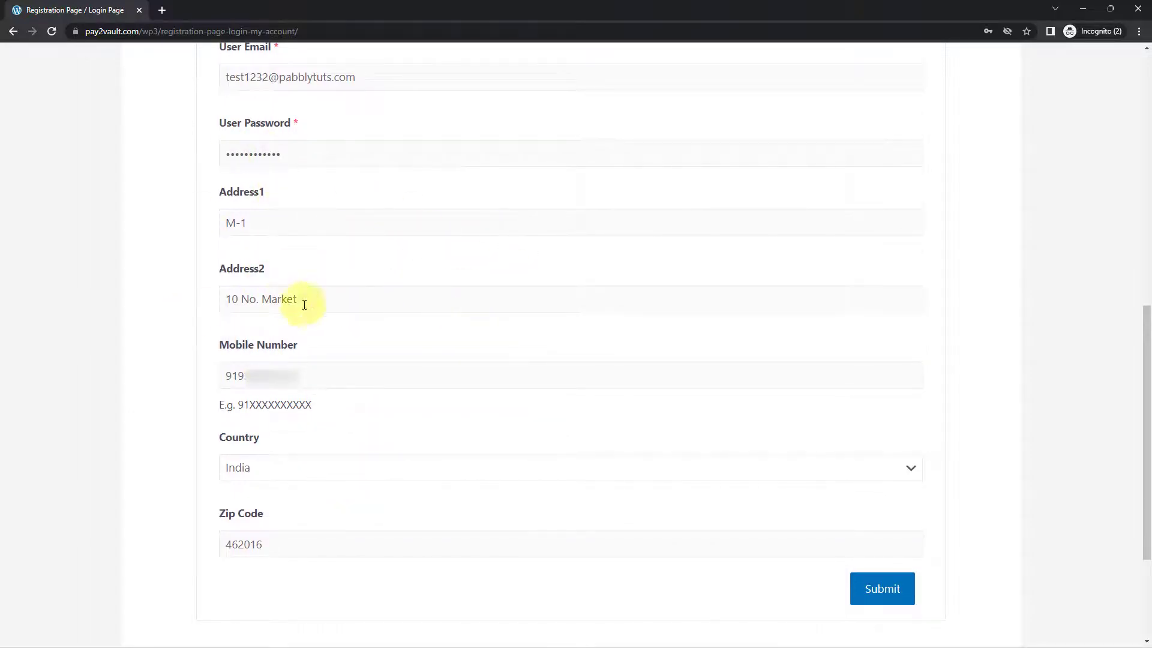
# Submit the registration and minimize the window to reveal Pabbly Connect.
pyautogui.click(894, 588)
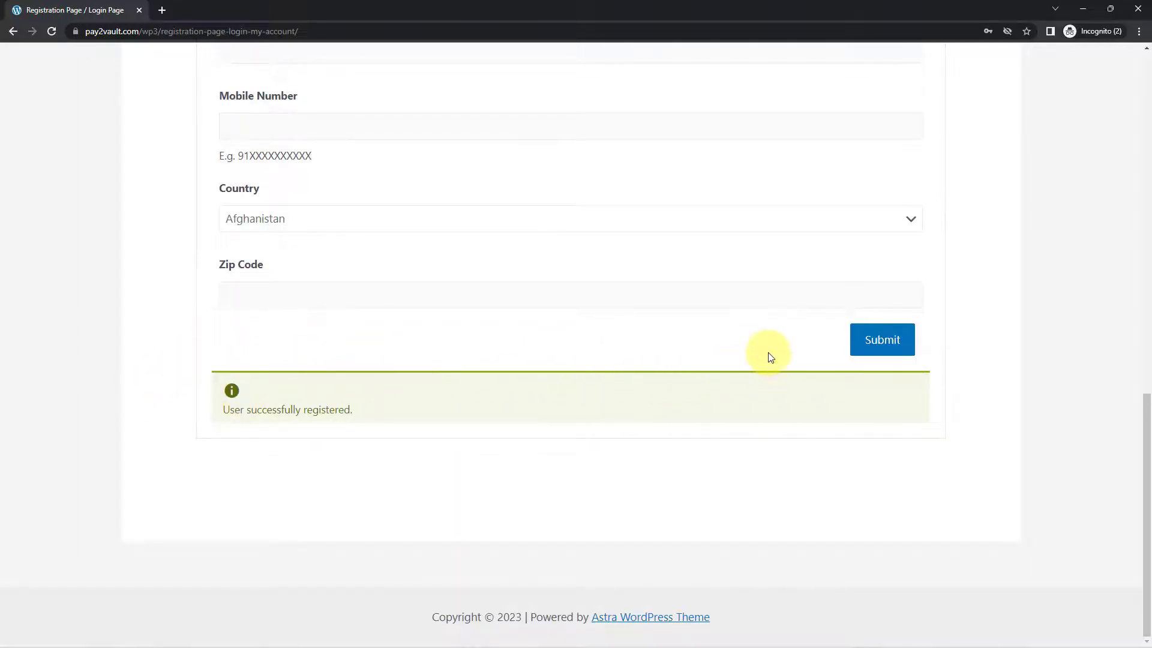
pyautogui.scroll(2, 573, 248)
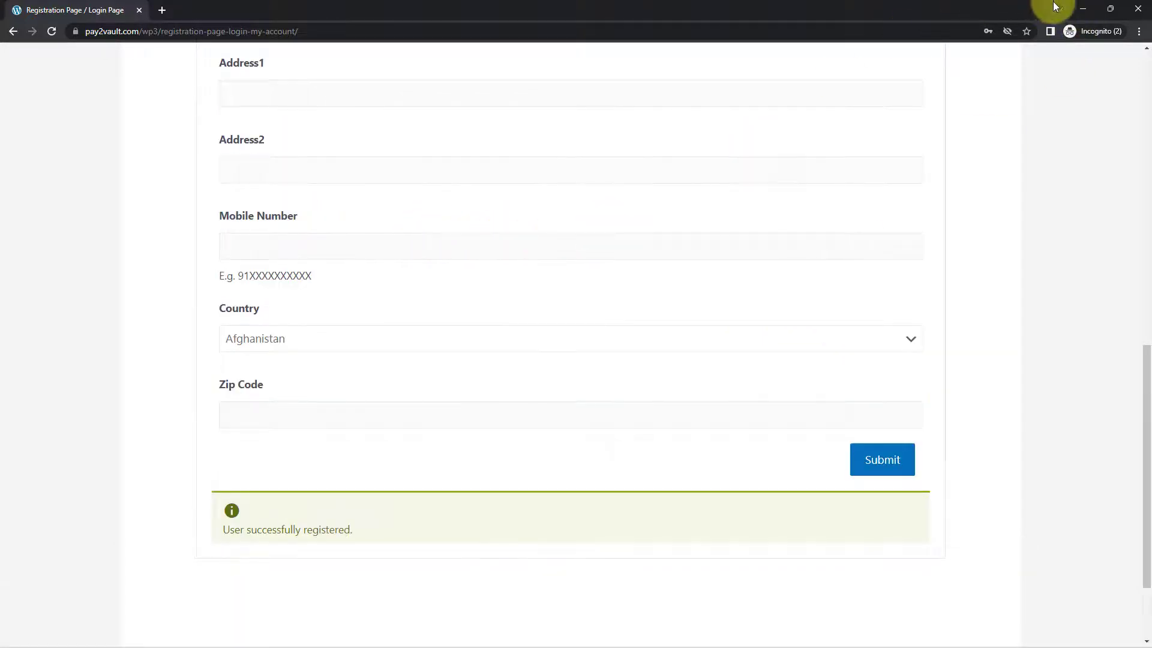
pyautogui.click(1080, 9)
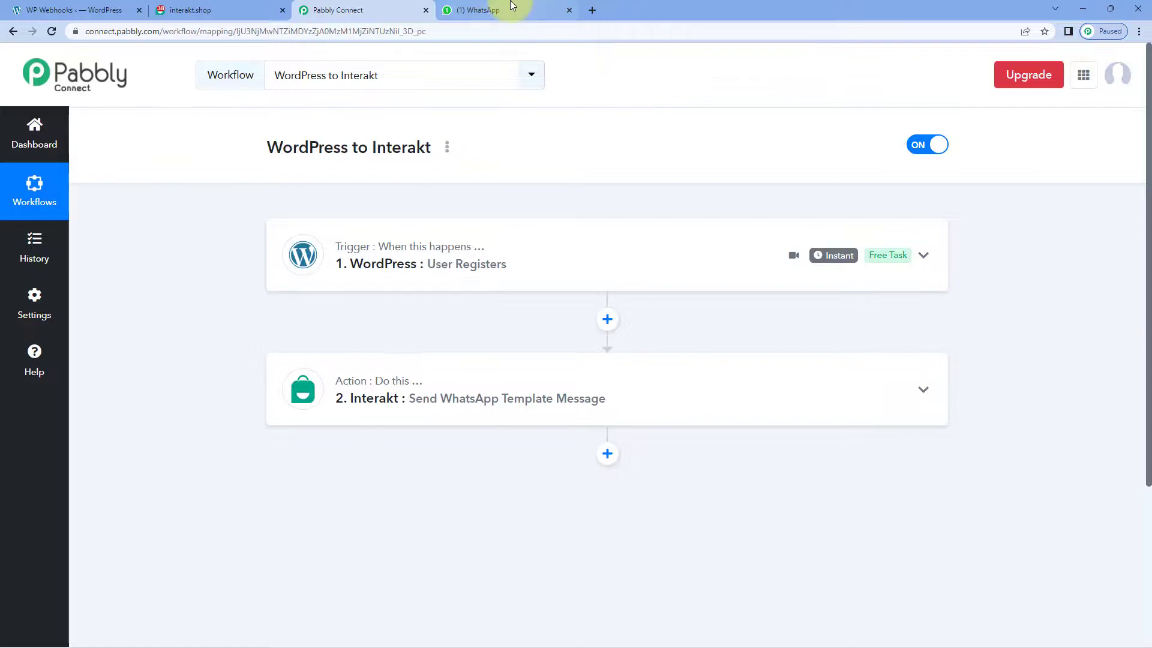
pyautogui.click(514, 9)
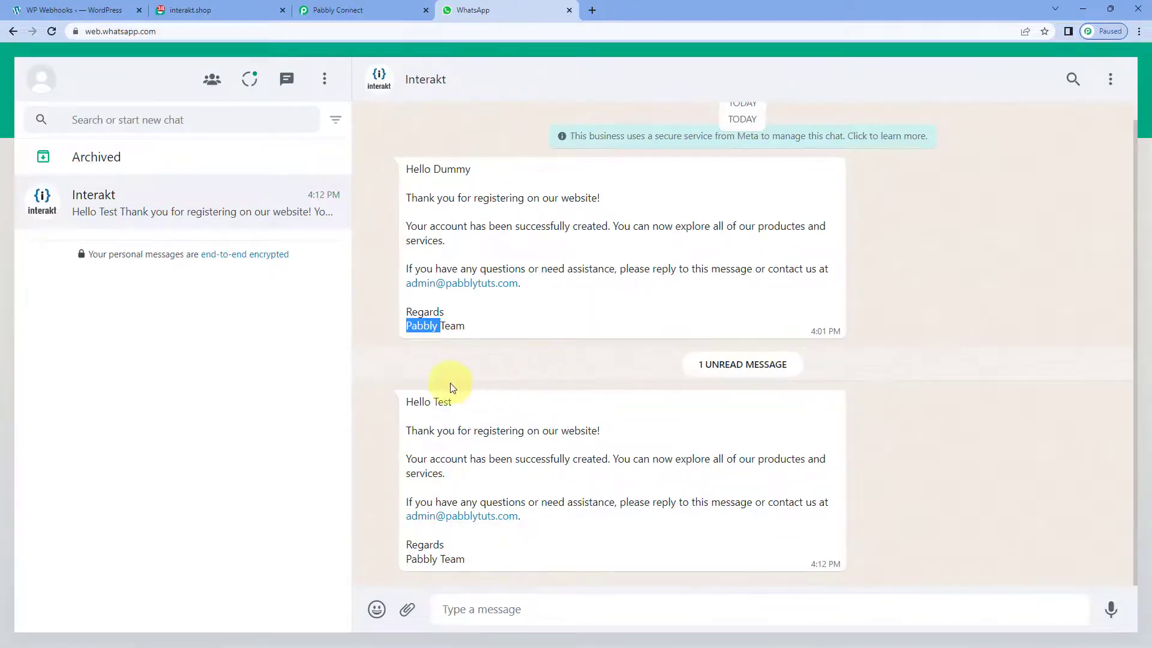
pyautogui.click(921, 369)
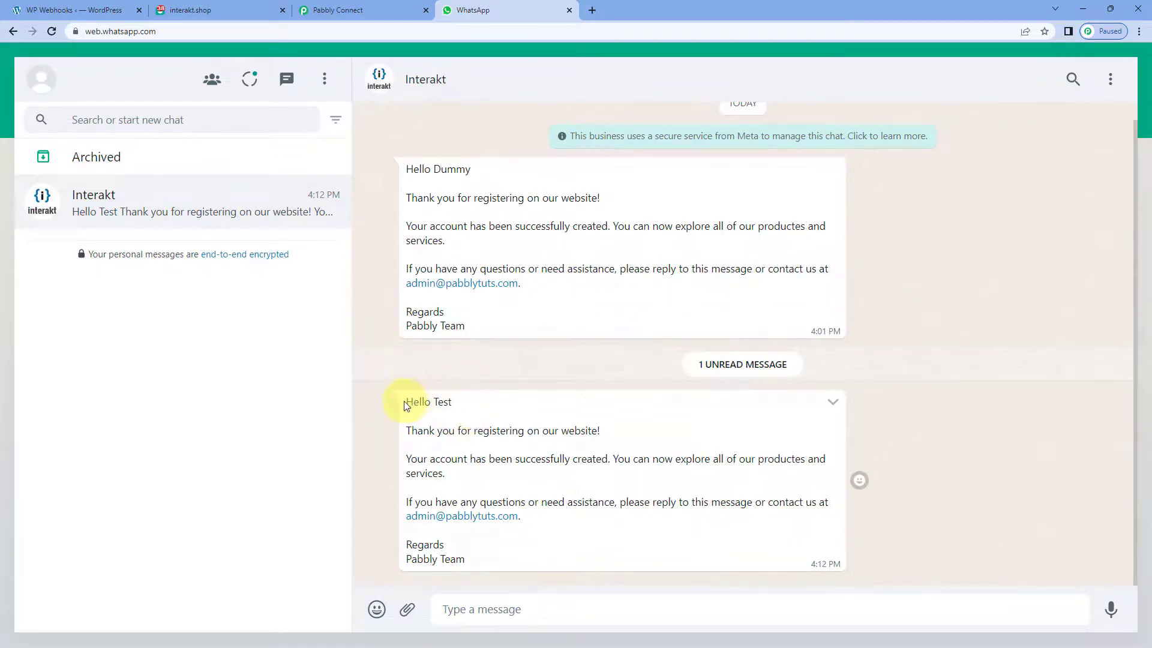
pyautogui.moveTo(403, 405); pyautogui.dragTo(462, 401)
pyautogui.click(459, 402)
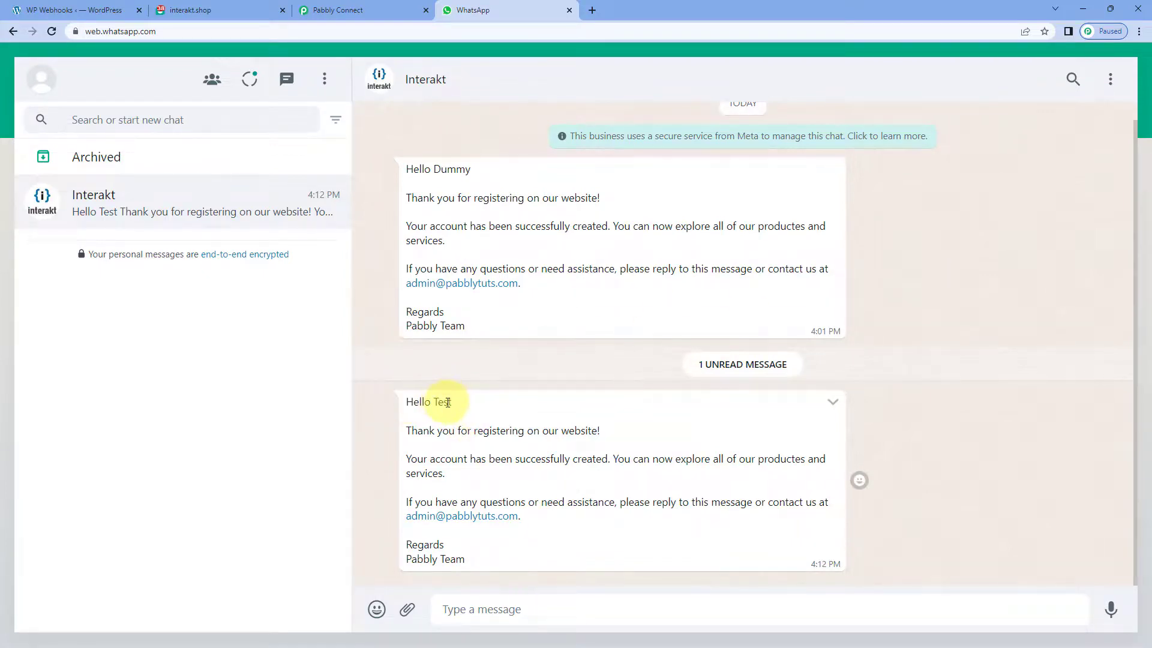
pyautogui.doubleClick(448, 402)
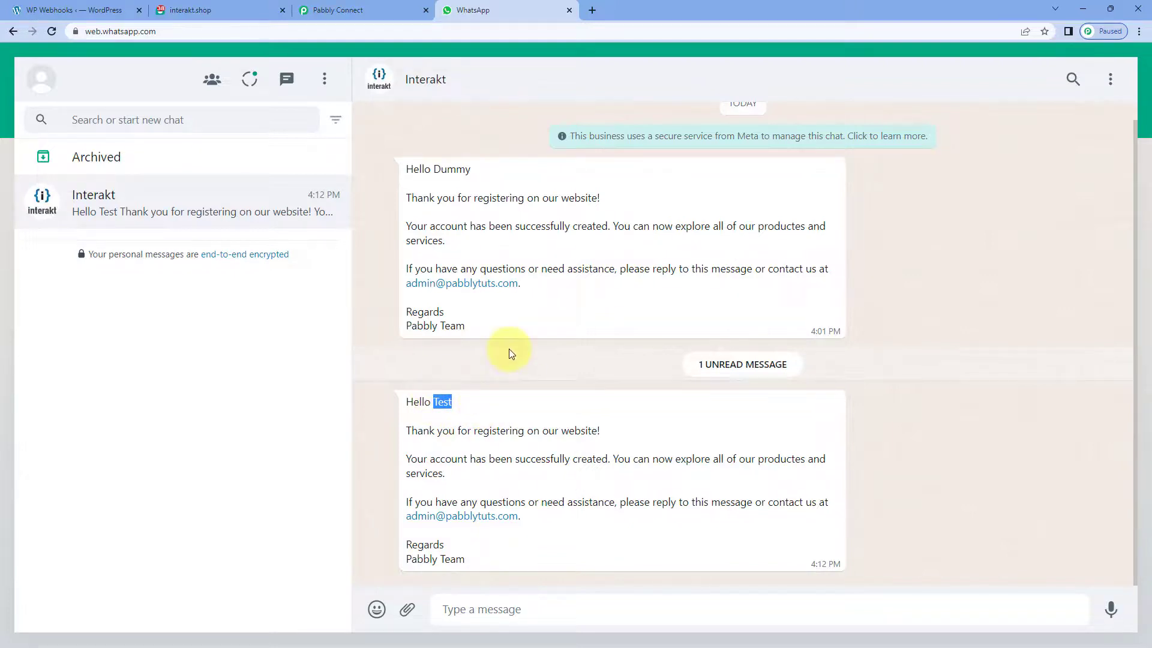
pyautogui.click(360, 11)
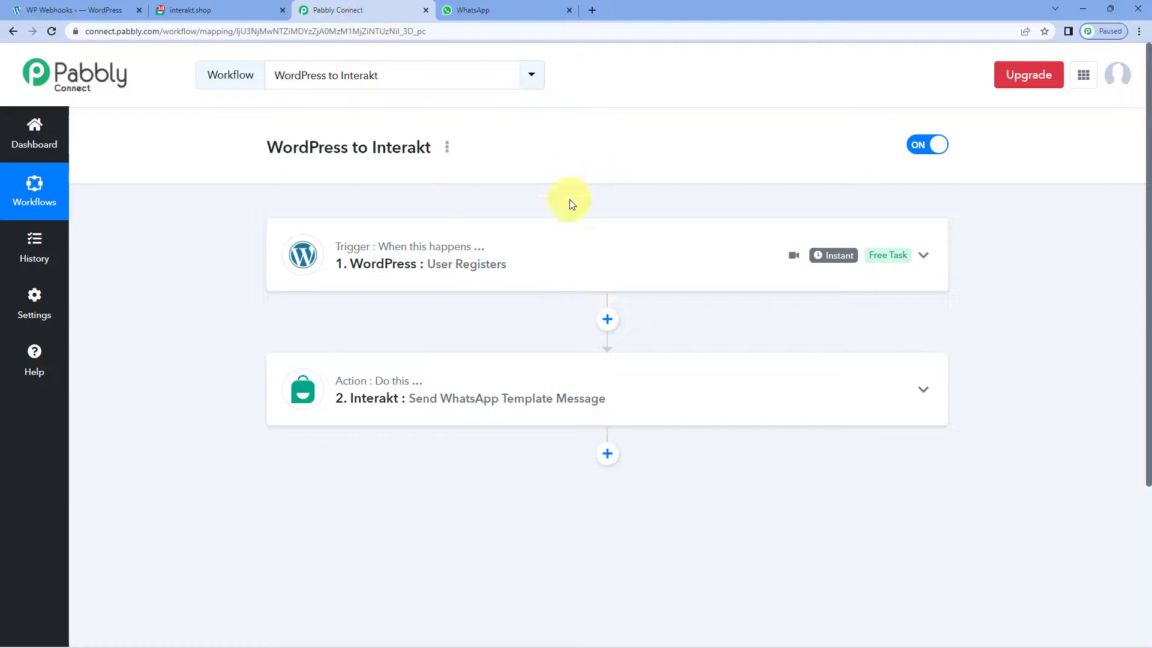